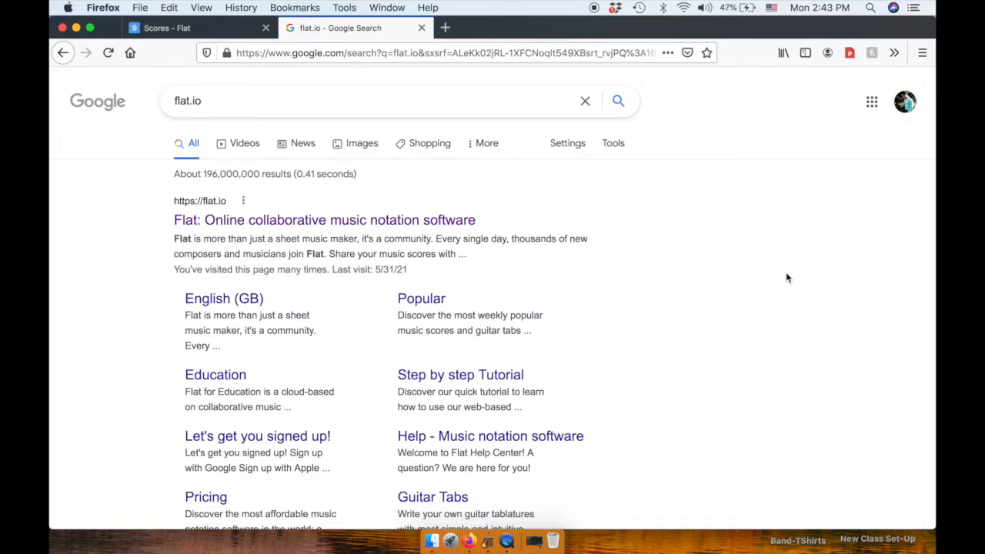
# Open the Flat online music notation site from the Google search results
pyautogui.click(89, 28)
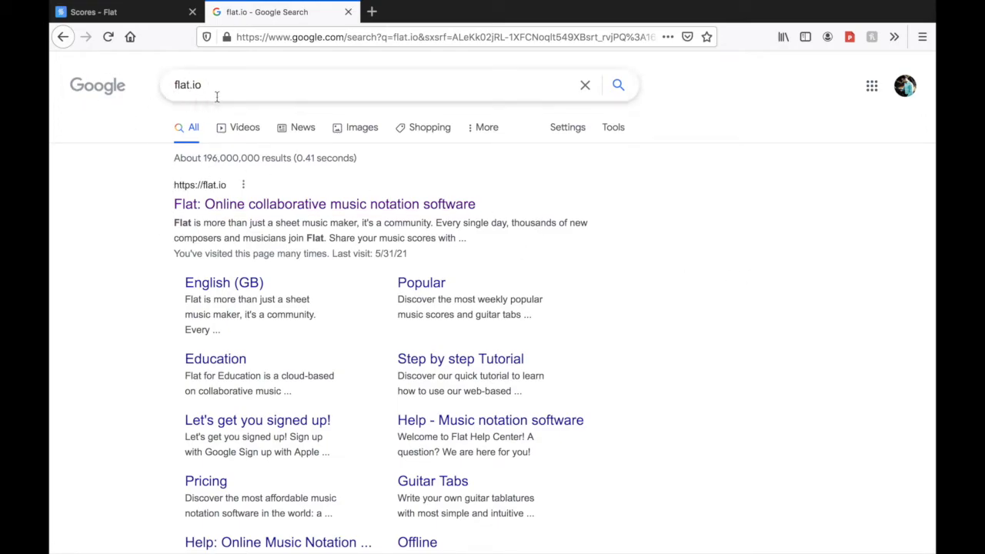
pyautogui.click(297, 206)
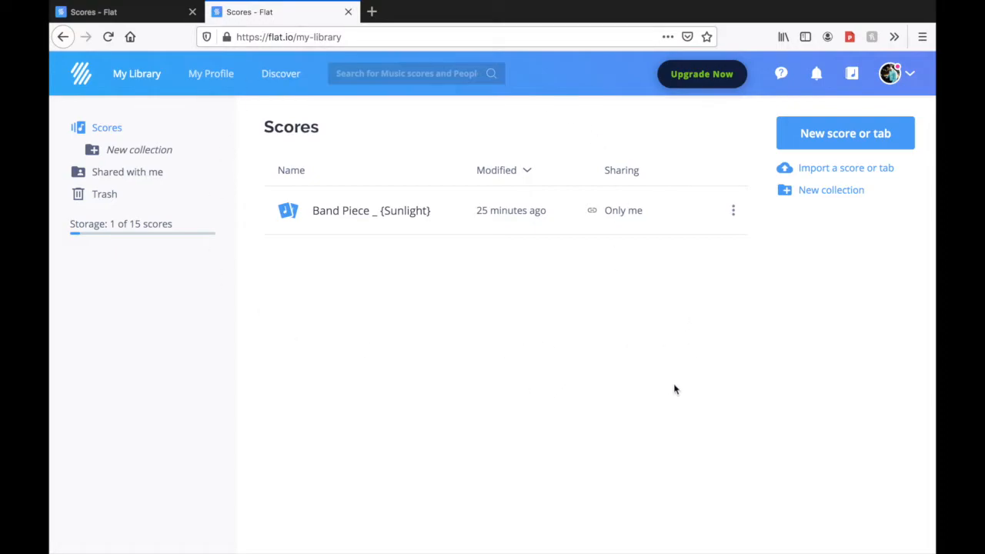
# Log out of Flat and sign back in with the Google account, leaving just one Flat tab open
pyautogui.click(895, 75)
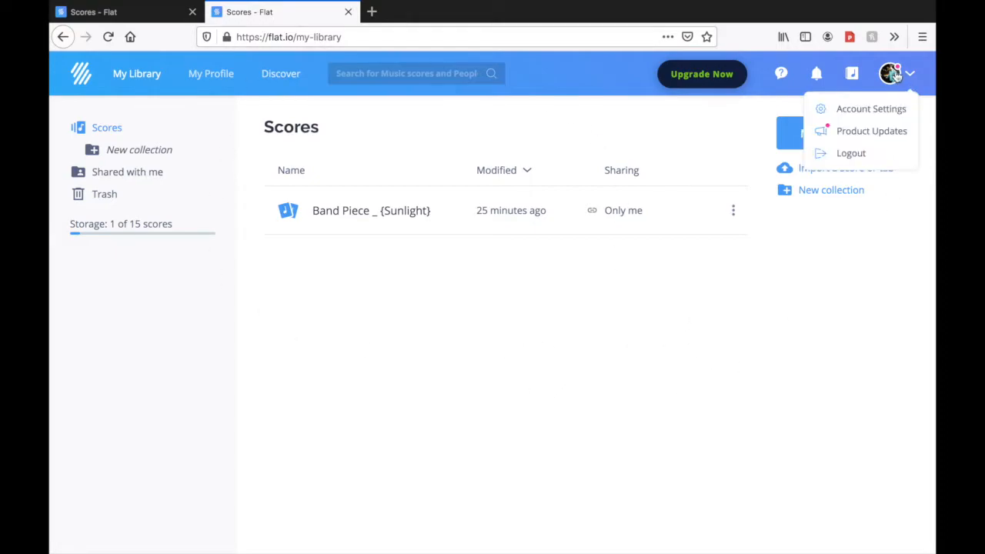
pyautogui.click(844, 155)
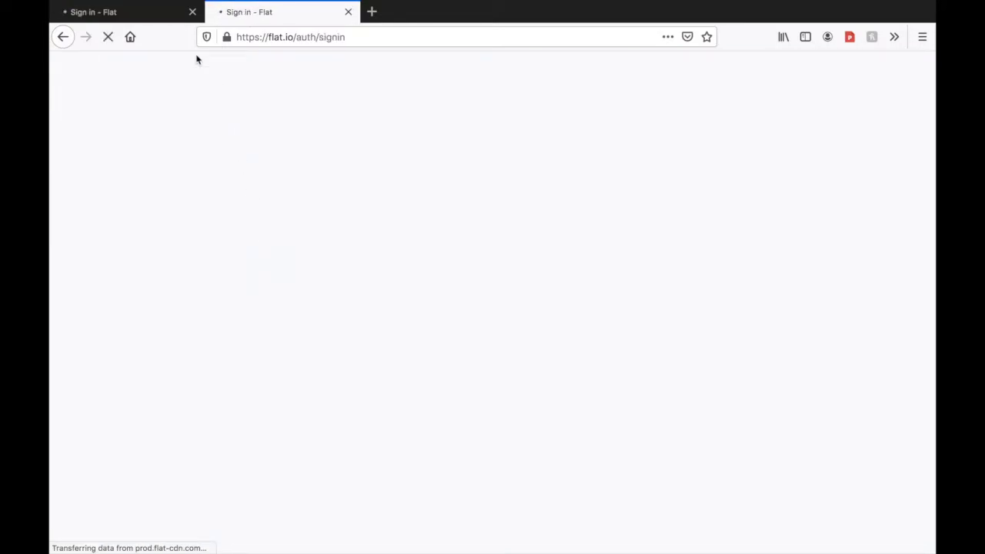
pyautogui.click(192, 12)
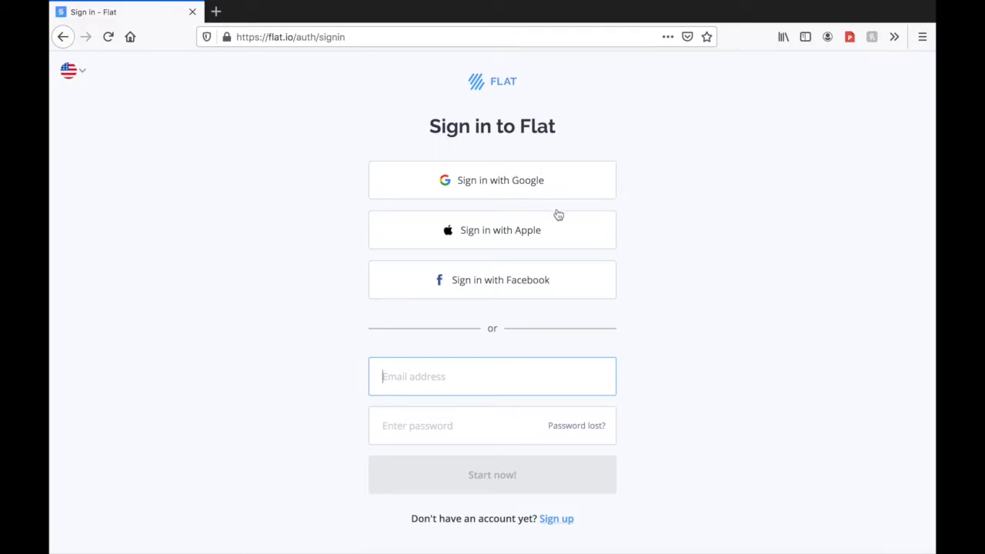
pyautogui.click(576, 183)
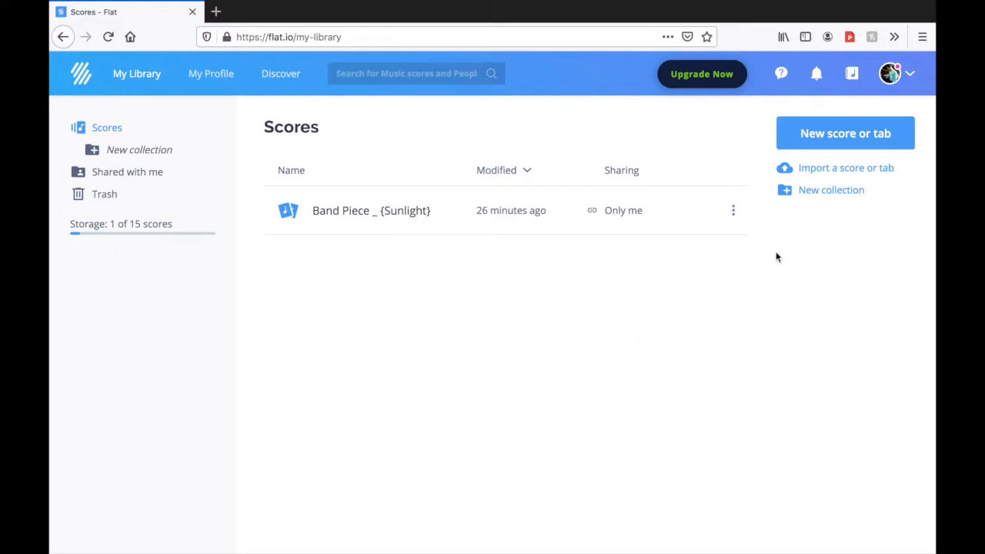
# Open the score "Band Piece _ {Sunlight}" from the library and examine its clarinet notation
pyautogui.click(359, 212)
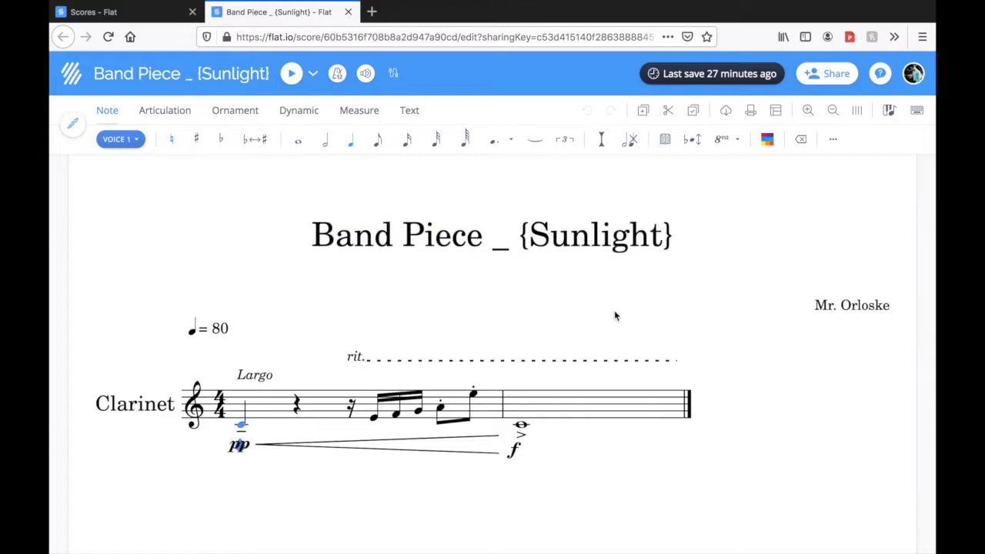
pyautogui.scroll(-1, 290, 380)
pyautogui.scroll(1, 290, 380)
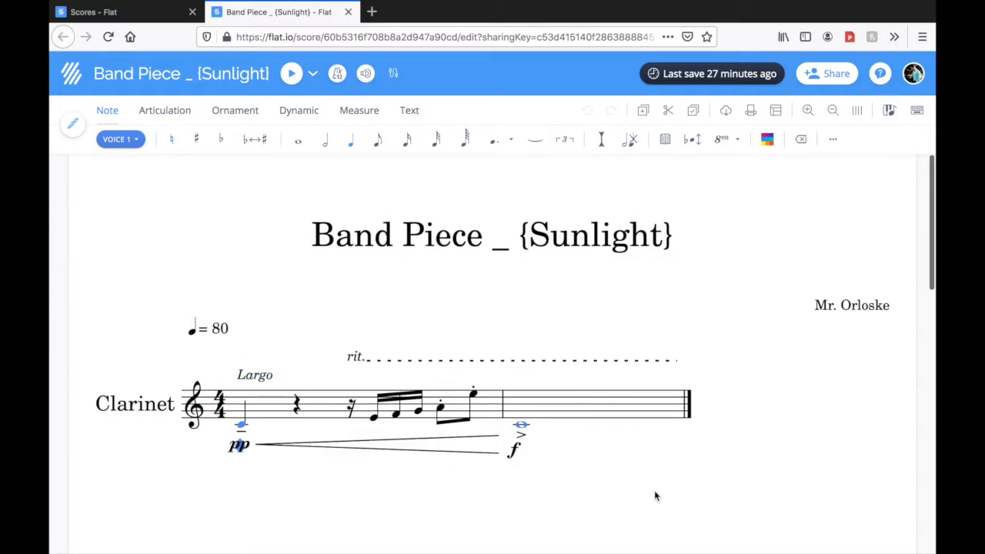
pyautogui.scroll(-1, 637, 512)
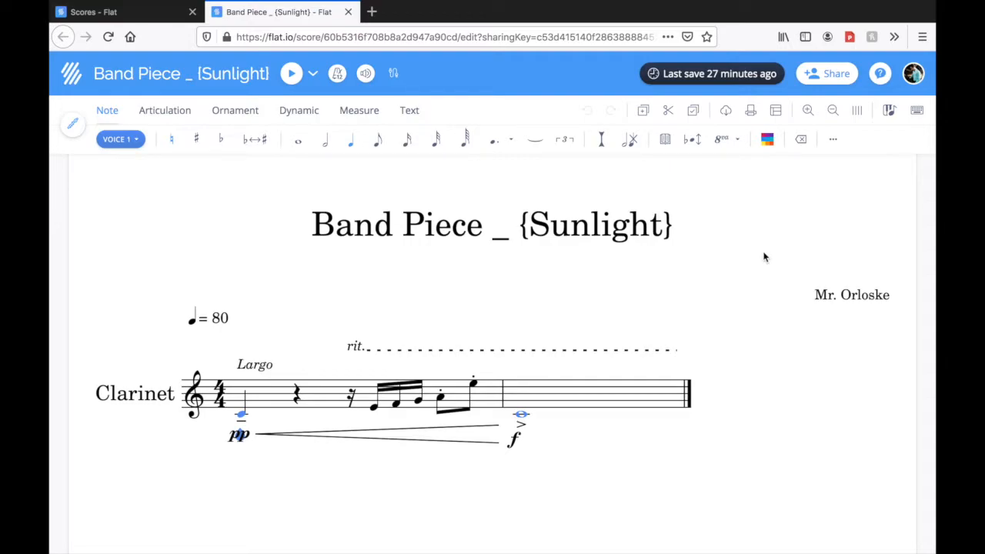
pyautogui.scroll(1, 699, 499)
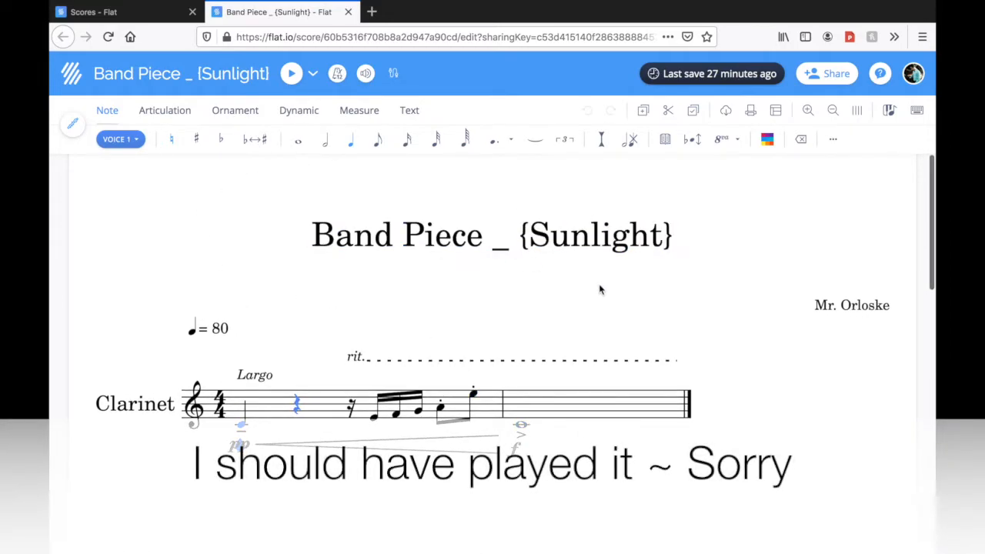
# Return to the library and start a new private score titled Moonlight, continuing to the instrument selection
pyautogui.click(72, 74)
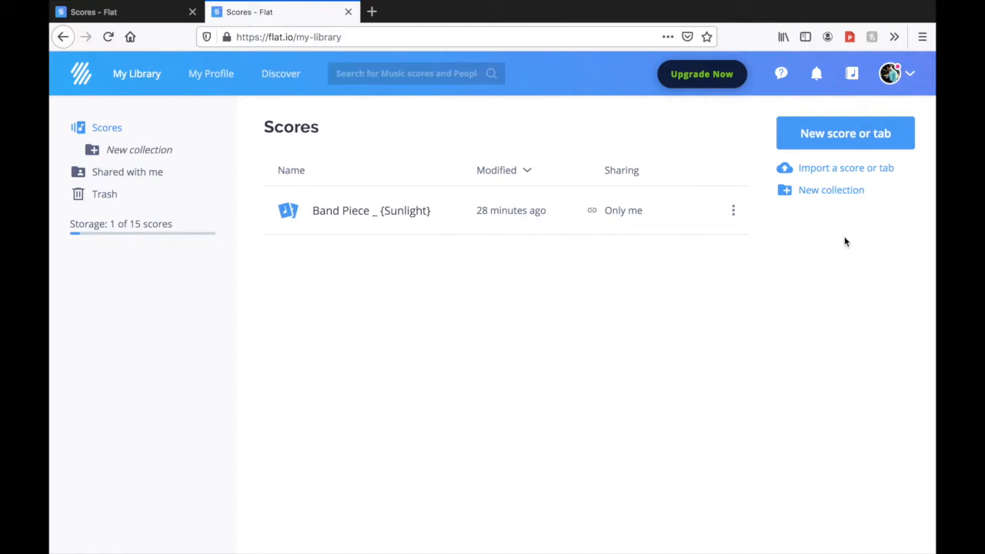
pyautogui.click(830, 139)
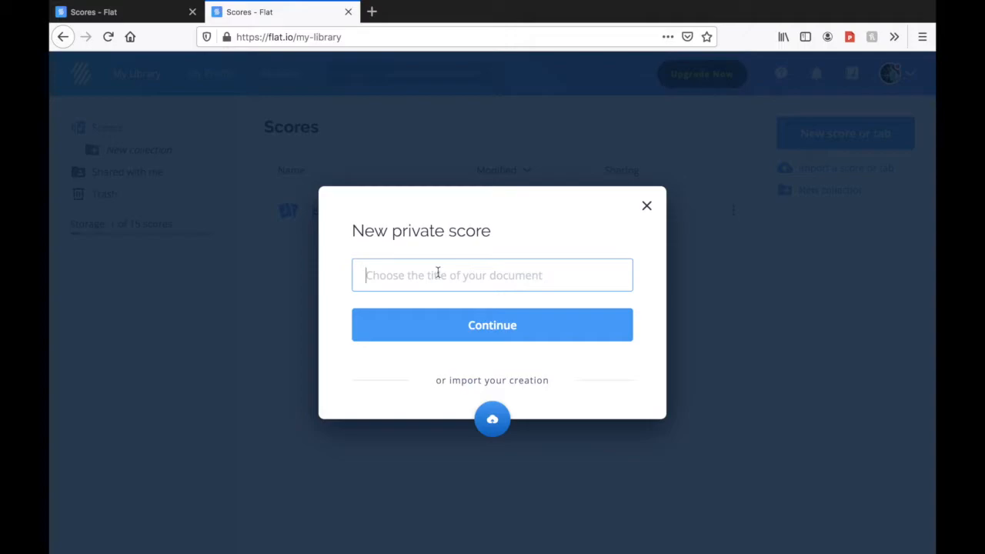
pyautogui.write('M')
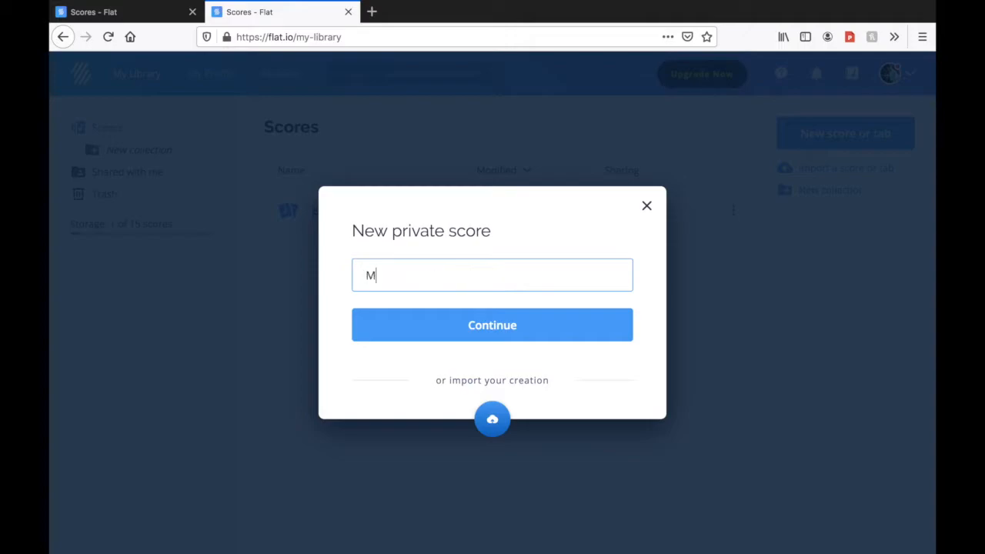
pyautogui.write('oonlight')
pyautogui.click(514, 328)
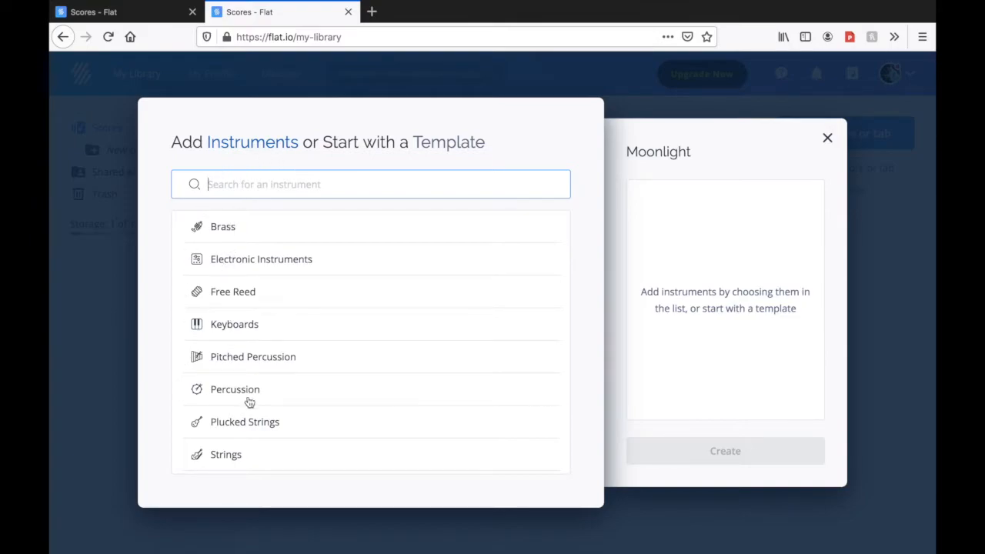
# Search the instrument list for clarinet, listen to the Clarinet sound preview, and clear the search
pyautogui.scroll(-1, 316, 415)
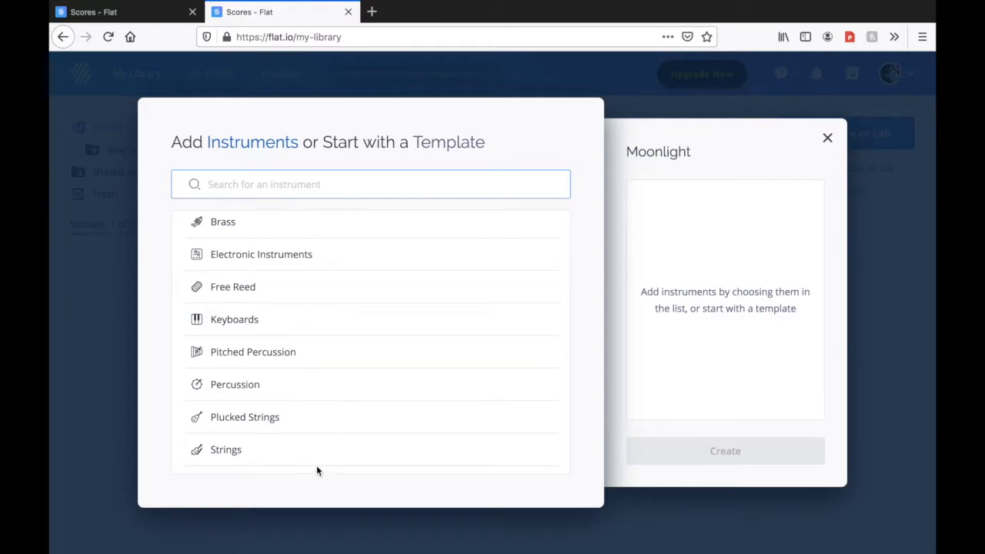
pyautogui.scroll(-2, 337, 450)
pyautogui.scroll(2, 337, 448)
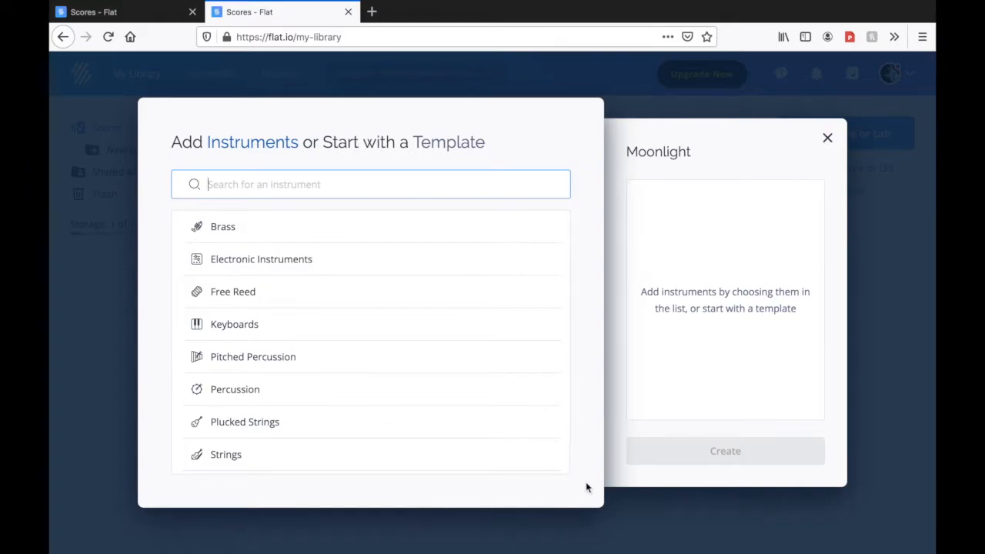
pyautogui.scroll(-3, 240, 377)
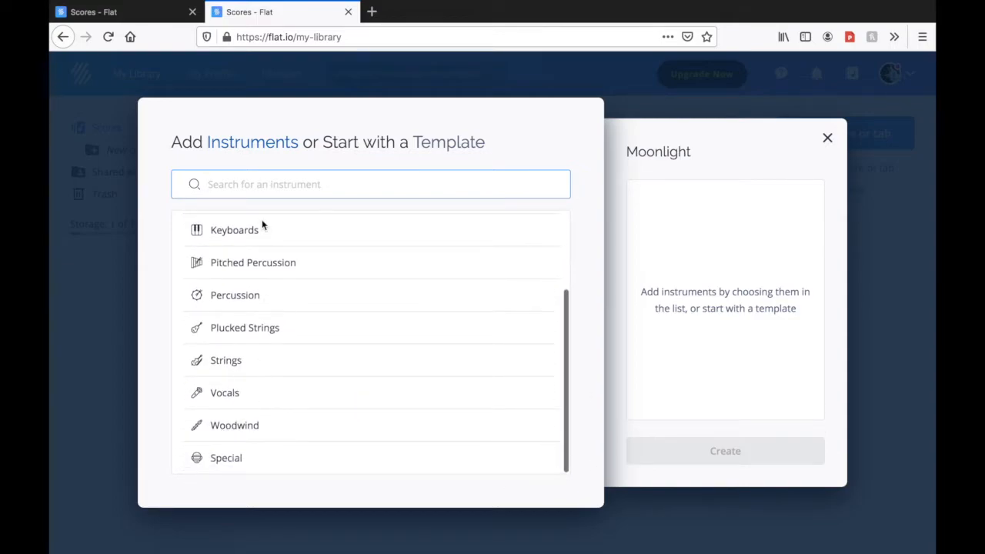
pyautogui.scroll(2, 237, 422)
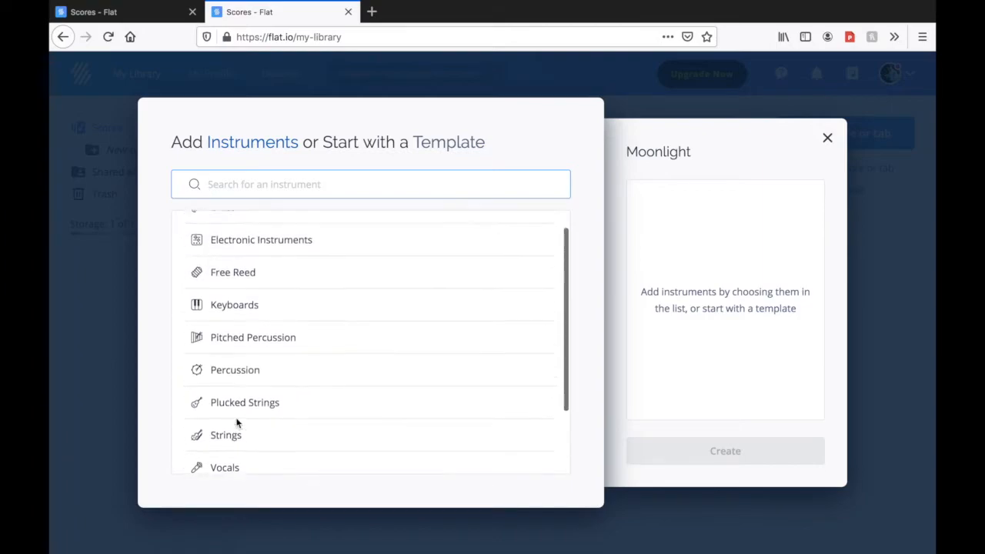
pyautogui.scroll(1, 237, 422)
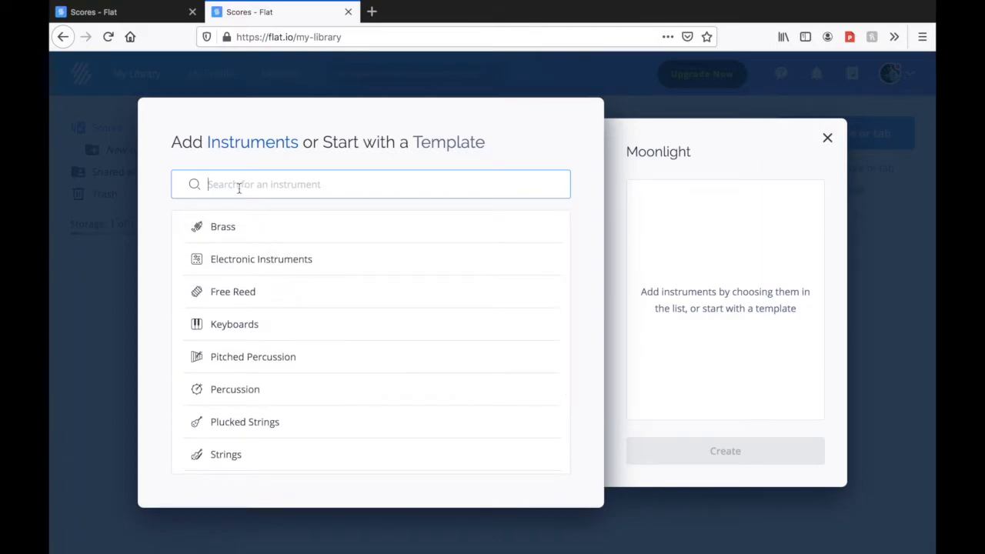
pyautogui.write('clarinet')
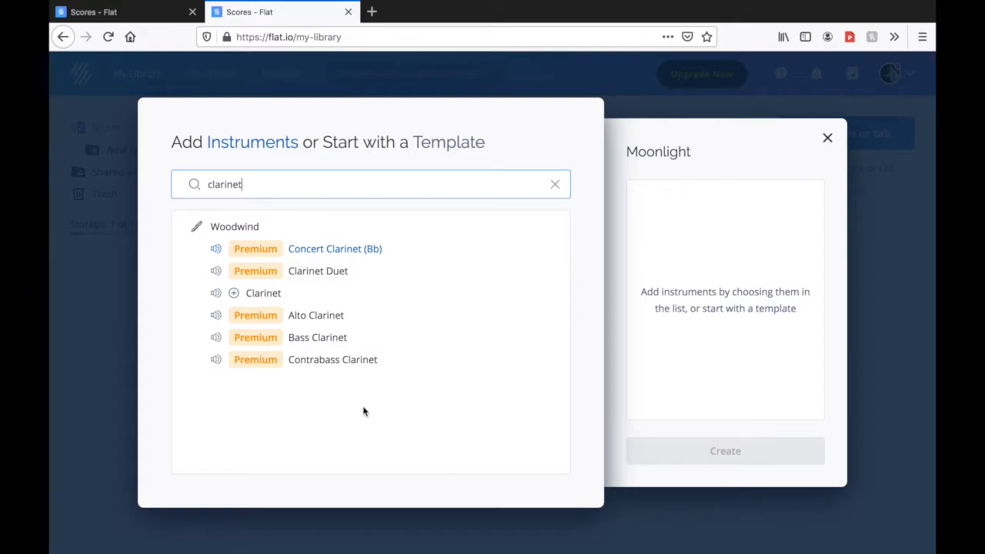
pyautogui.click(217, 297)
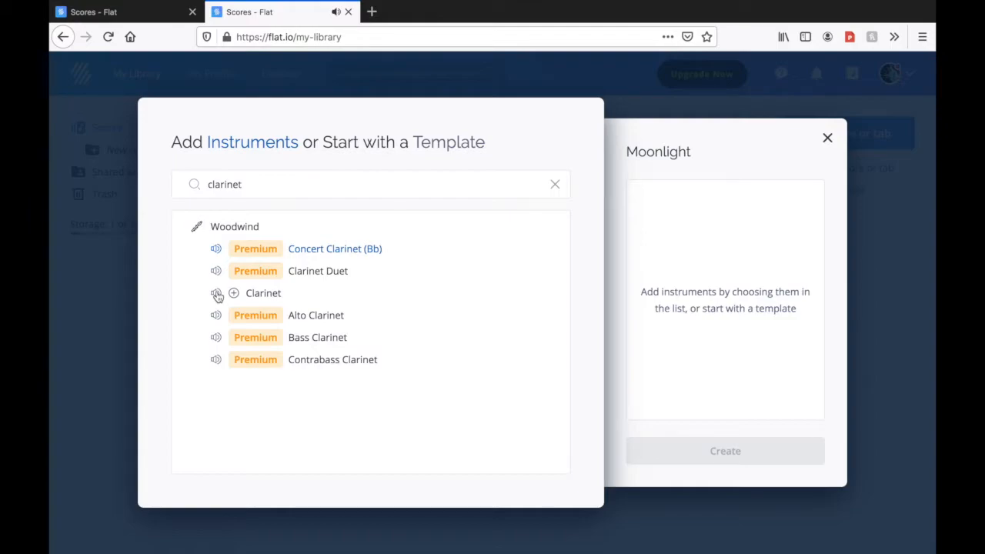
pyautogui.click(248, 184)
pyautogui.doubleClick(248, 185)
pyautogui.press('BackSpace')
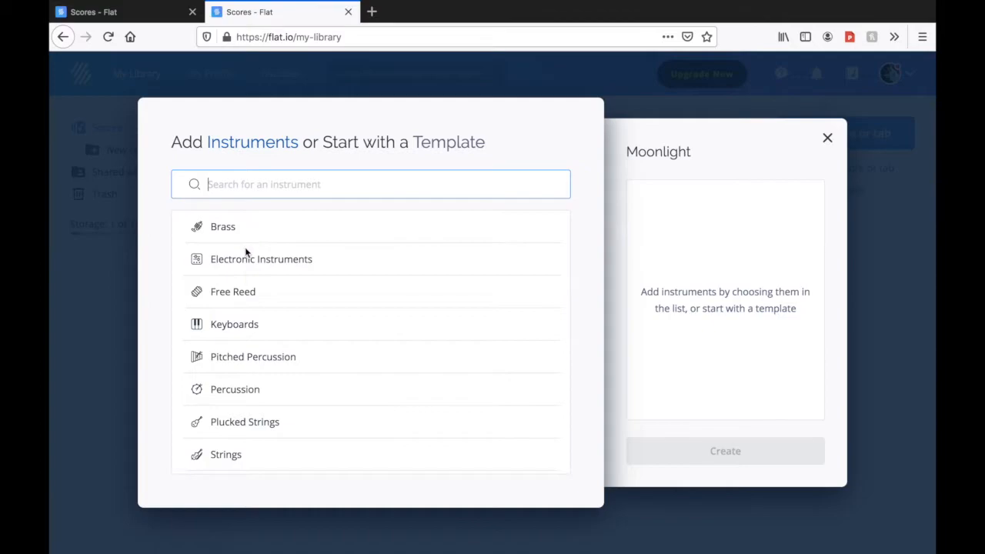
# Expand the Woodwind family and listen to the Flute sound preview
pyautogui.scroll(-3, 235, 406)
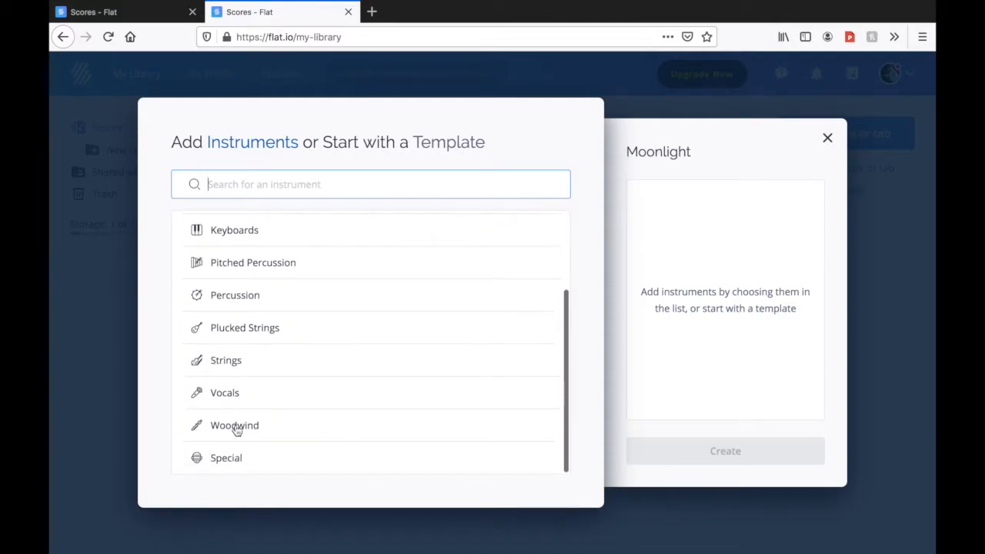
pyautogui.click(235, 425)
pyautogui.scroll(-2, 297, 437)
pyautogui.scroll(-3, 296, 436)
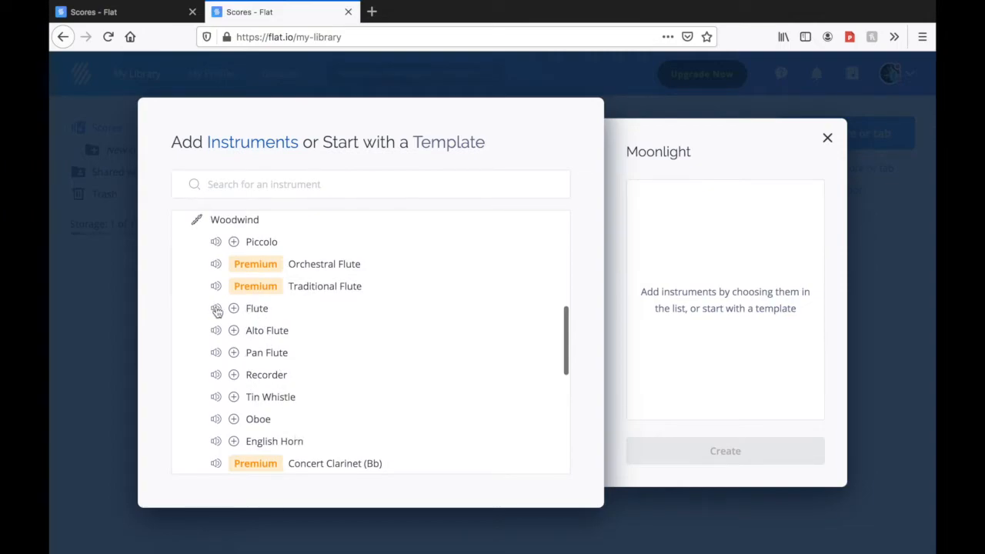
pyautogui.click(217, 310)
# Listen to the Alto Saxophone sound preview and collapse the Woodwind family
pyautogui.scroll(-1, 322, 353)
pyautogui.scroll(-3, 322, 354)
pyautogui.scroll(-2, 313, 389)
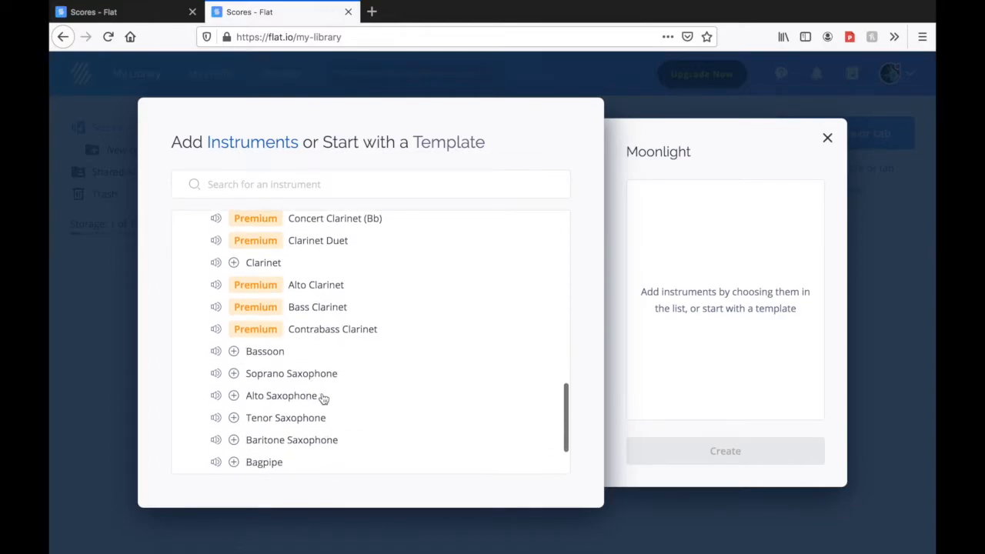
pyautogui.scroll(-1, 323, 398)
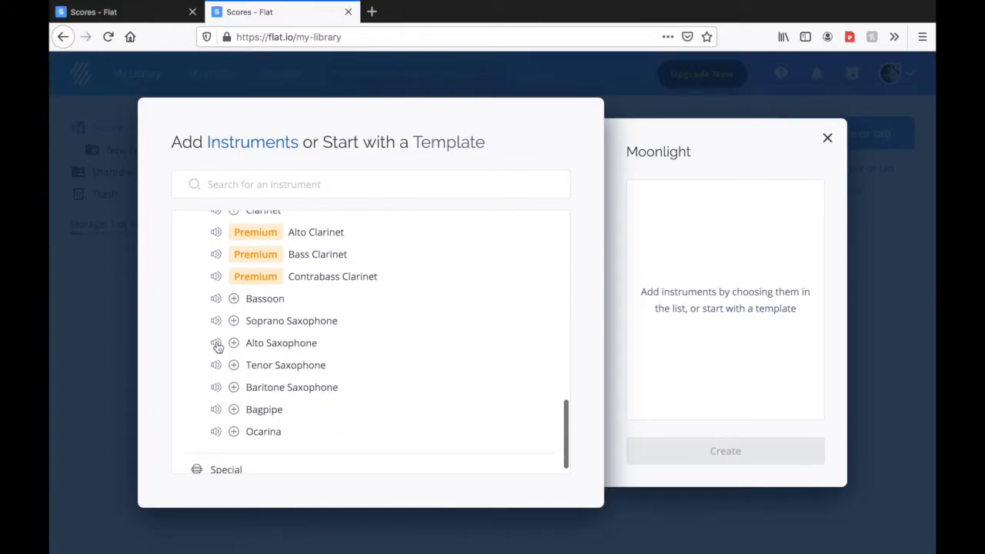
pyautogui.click(217, 346)
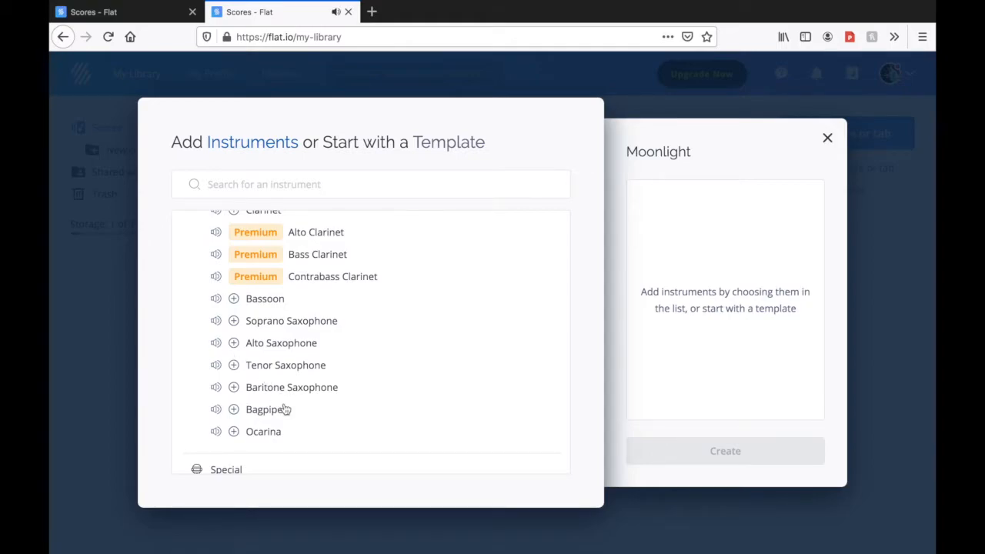
pyautogui.scroll(-1, 284, 409)
pyautogui.scroll(4, 283, 410)
pyautogui.scroll(4, 284, 409)
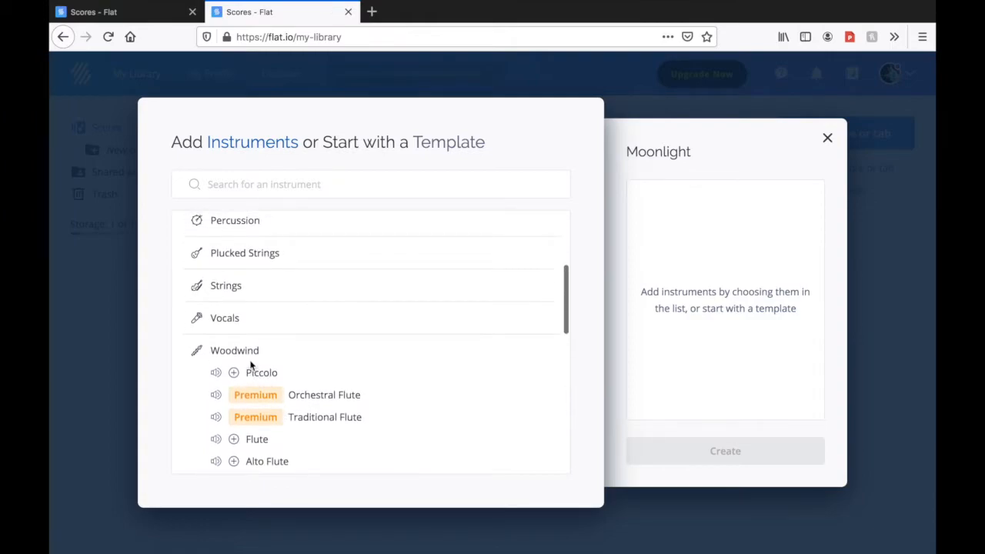
pyautogui.click(237, 346)
pyautogui.scroll(2, 278, 348)
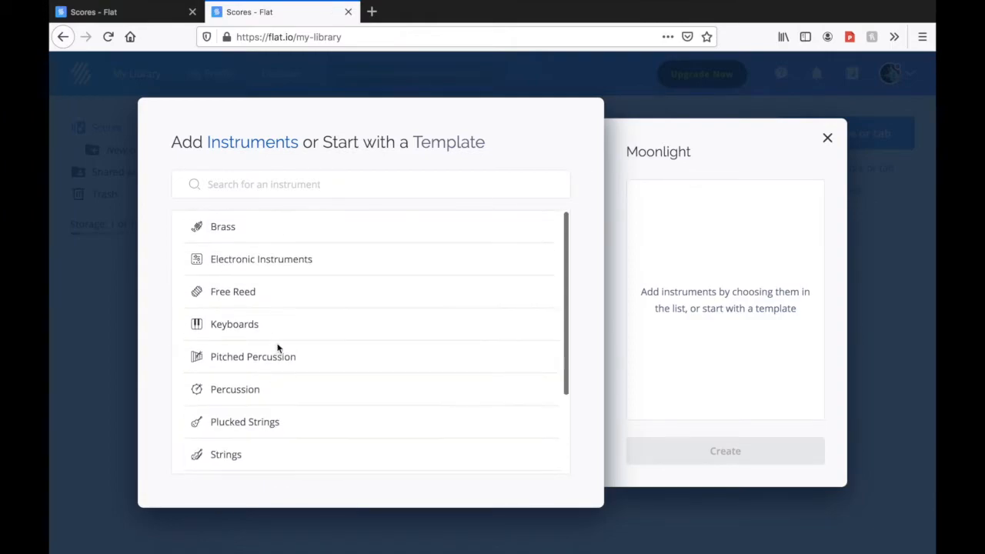
# Expand the Brass family and listen to the sound previews of Horn in F, Trumpet, Trombone and Tuba
pyautogui.click(223, 231)
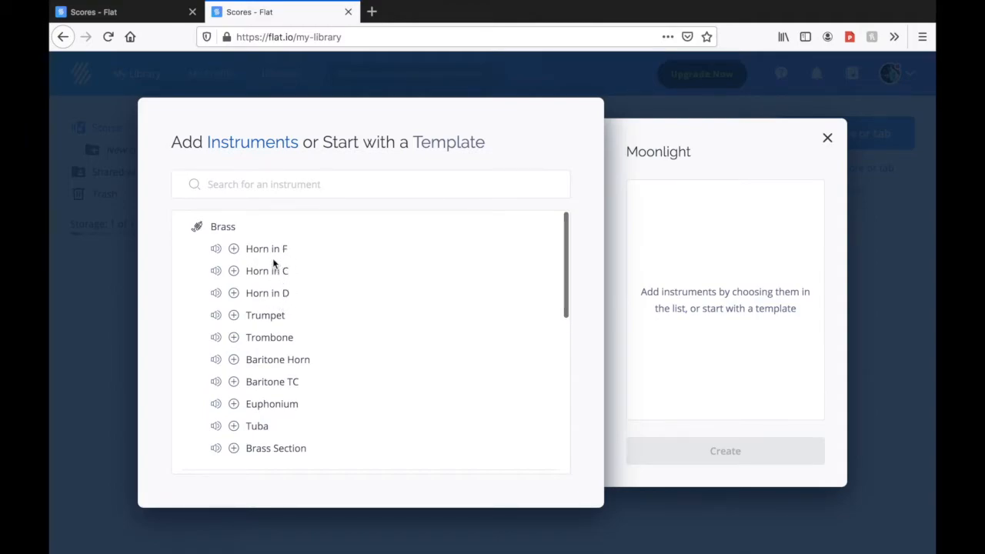
pyautogui.click(216, 251)
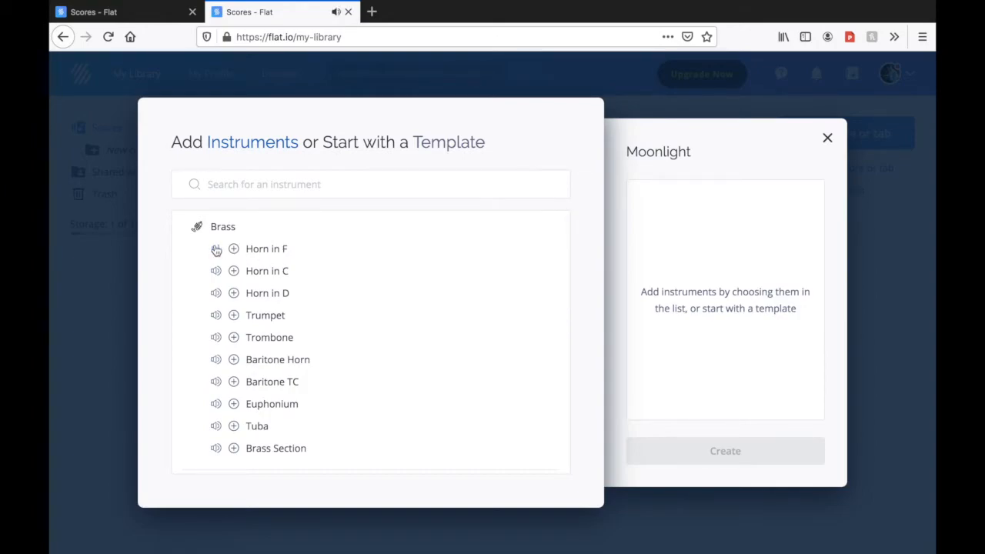
pyautogui.scroll(-1, 351, 387)
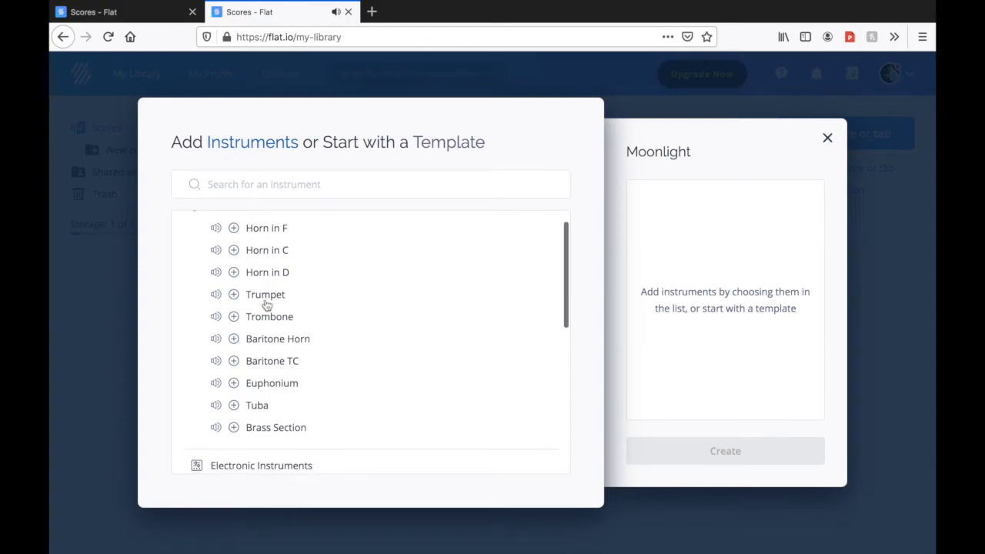
pyautogui.click(216, 295)
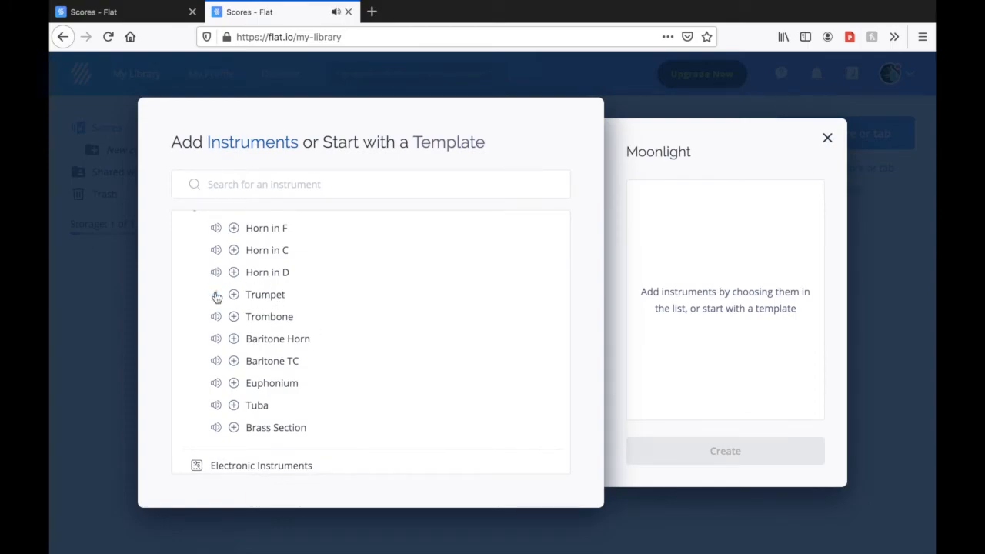
pyautogui.click(217, 318)
pyautogui.click(216, 408)
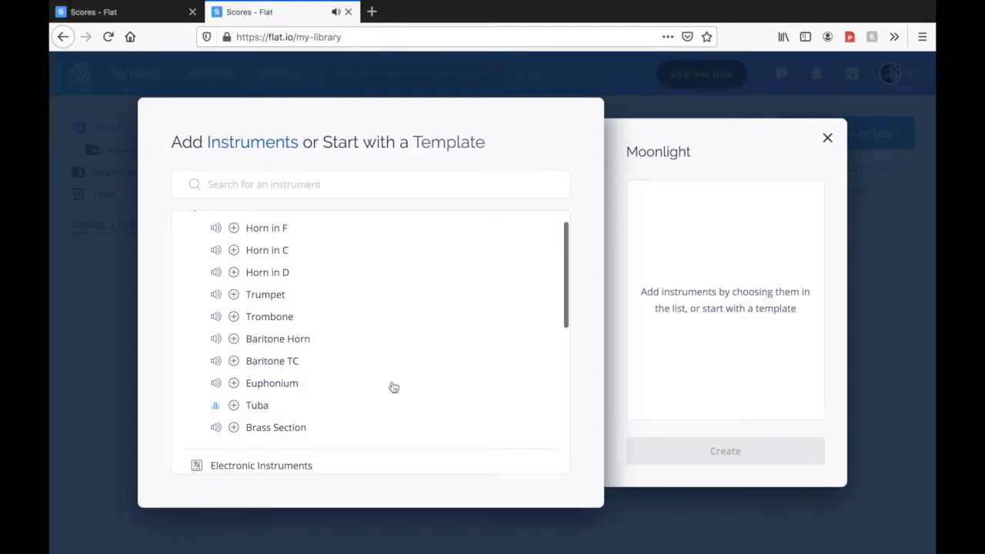
pyautogui.scroll(-3, 392, 385)
pyautogui.scroll(2, 392, 385)
pyautogui.scroll(1, 392, 387)
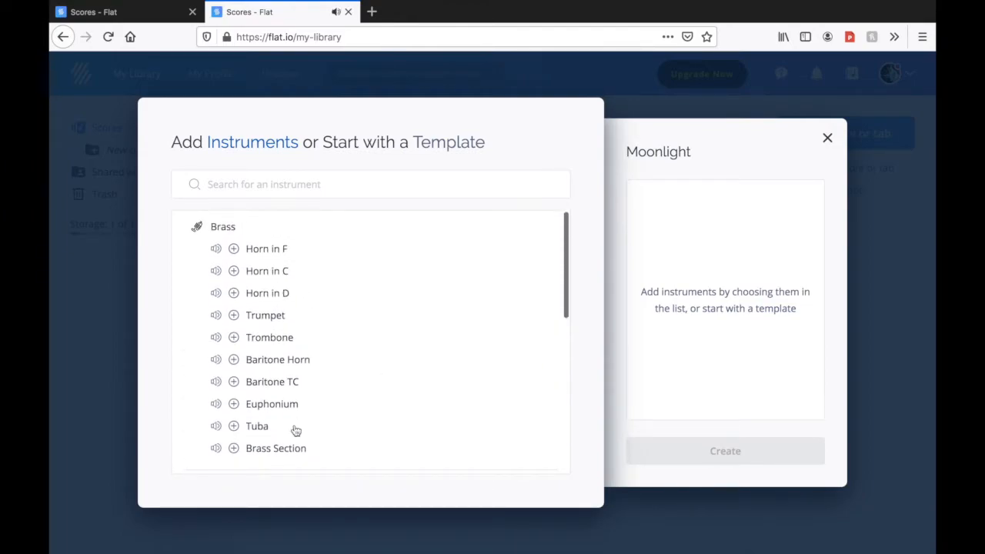
# Collapse the Brass family and listen to the Xylophone and Timpani sound previews in the Pitched Percussion family, collapsing it when done
pyautogui.click(209, 226)
pyautogui.scroll(-2, 301, 382)
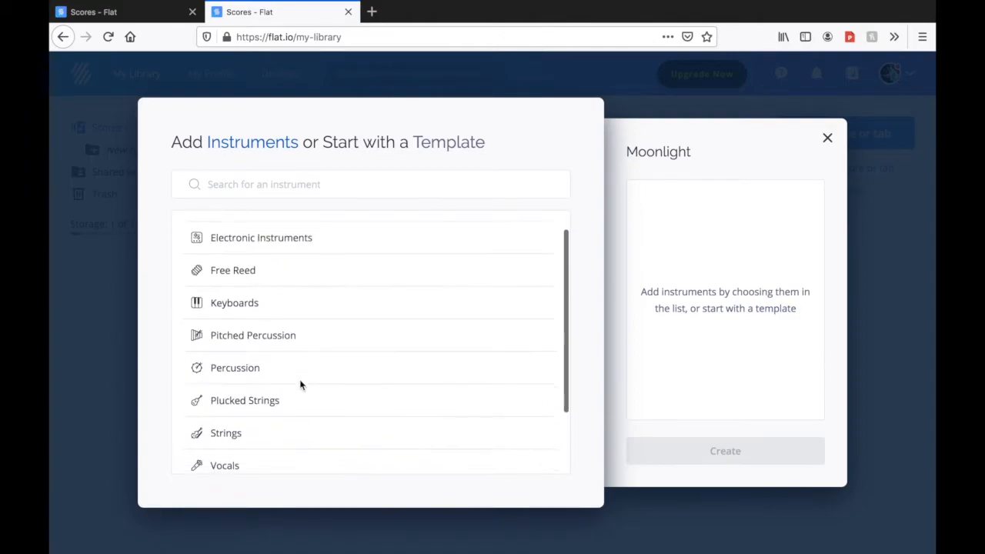
pyautogui.scroll(2, 301, 385)
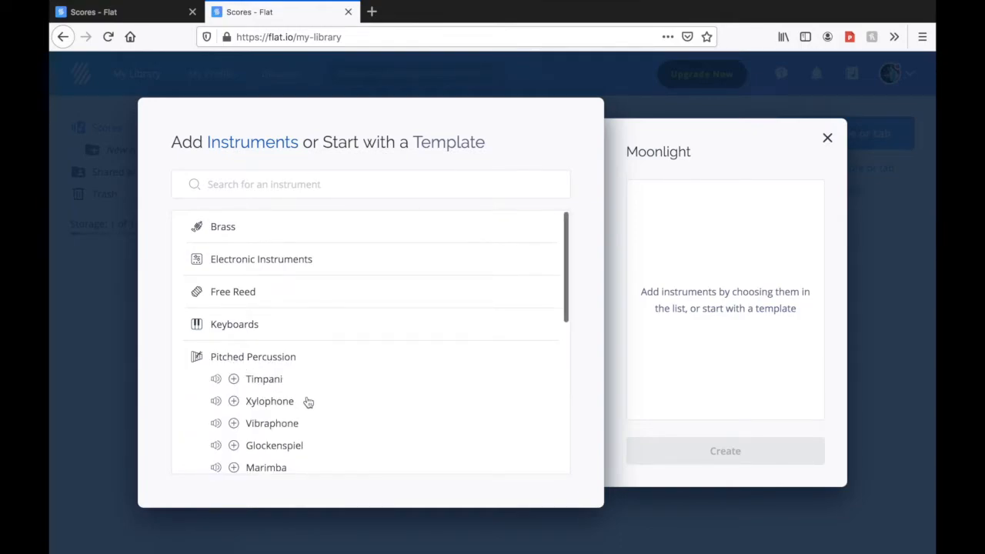
pyautogui.scroll(-1, 301, 408)
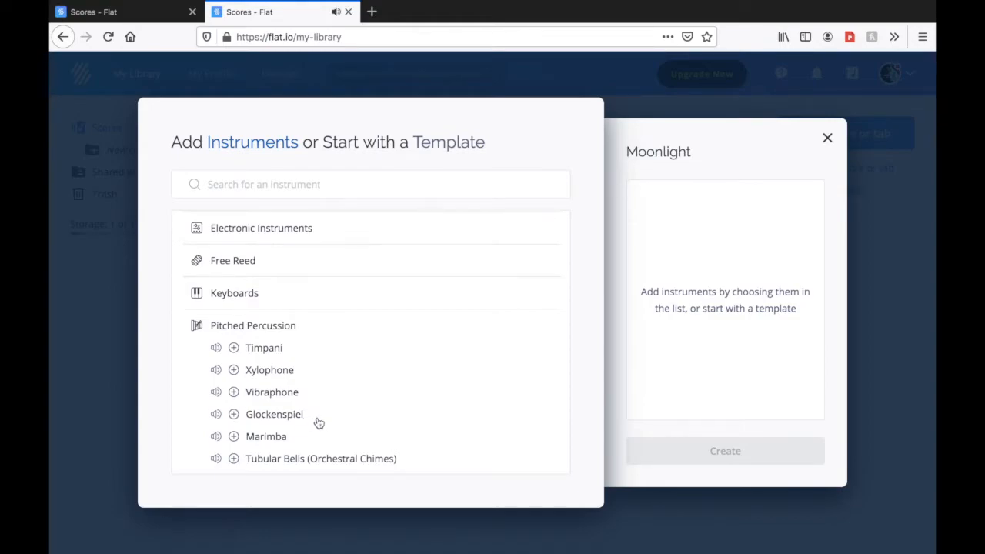
pyautogui.scroll(-1, 319, 422)
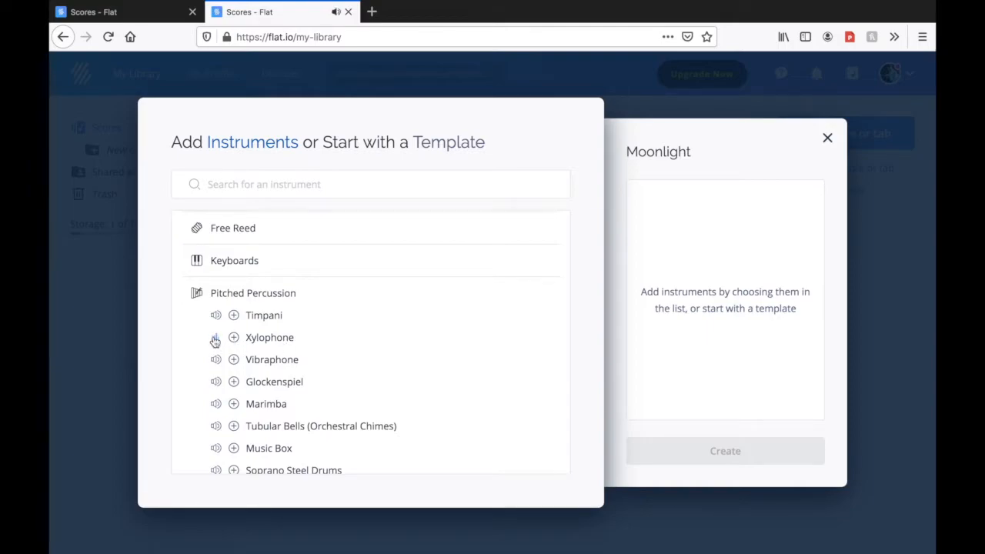
pyautogui.scroll(1, 273, 335)
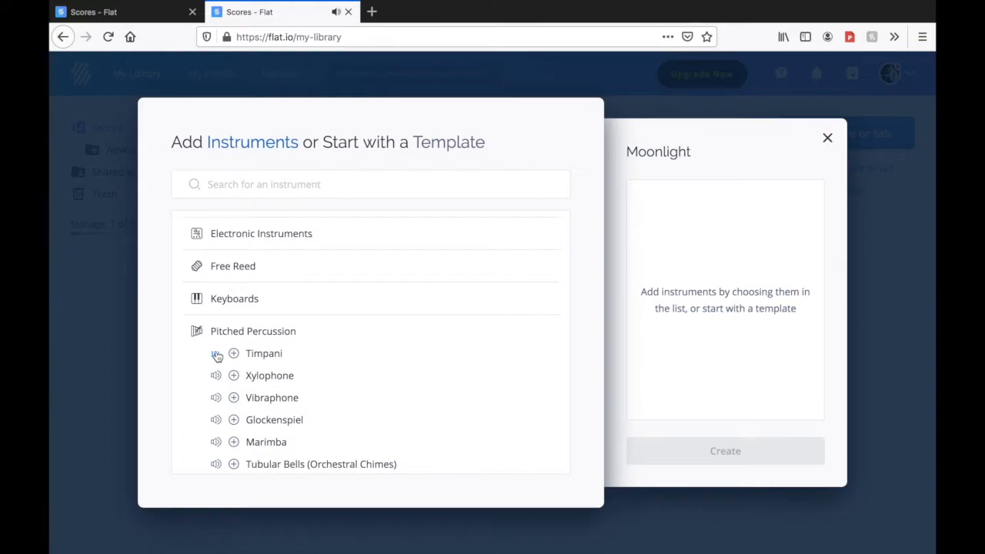
pyautogui.scroll(-3, 360, 410)
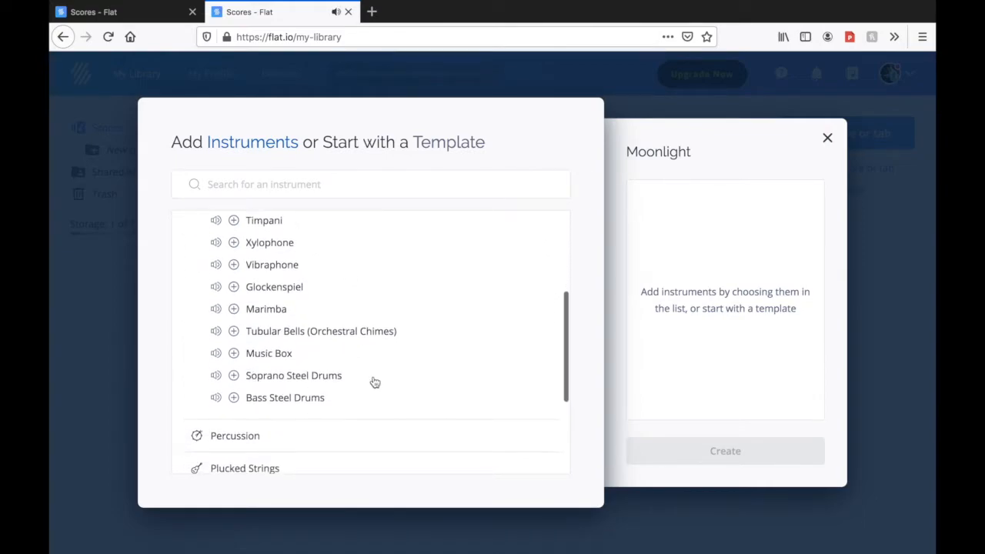
pyautogui.scroll(2, 373, 382)
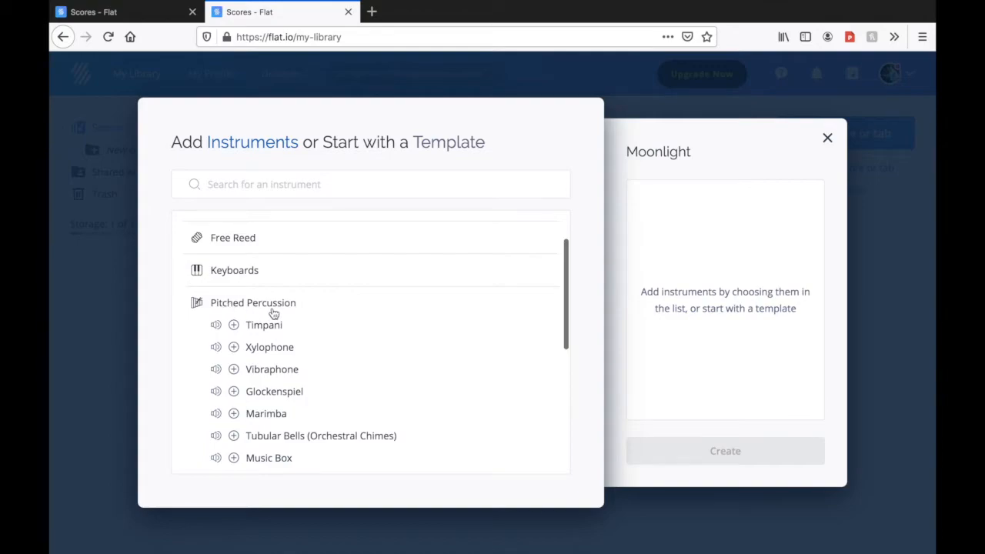
pyautogui.click(222, 304)
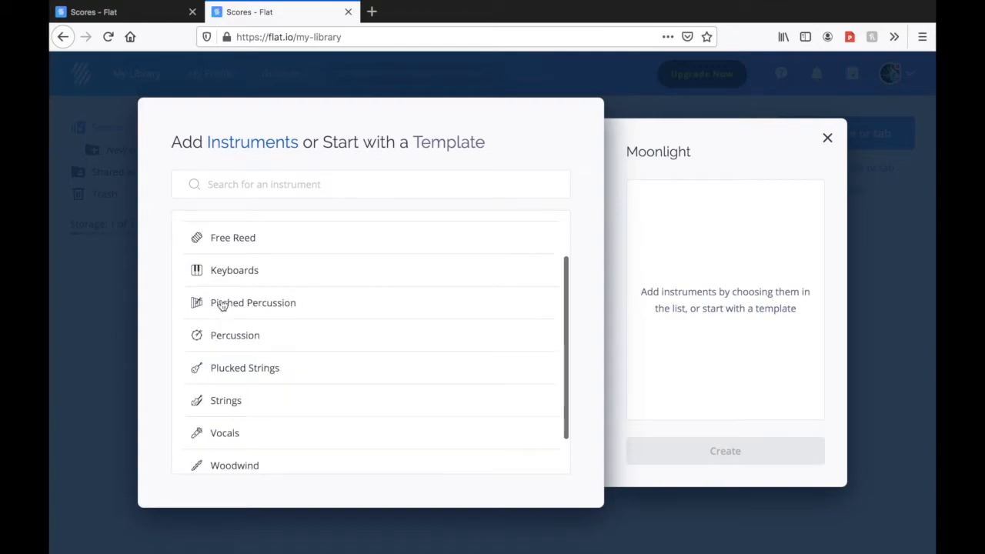
# Expand the Percussion family and listen to the Marching Snare Drums sound preview
pyautogui.click(231, 337)
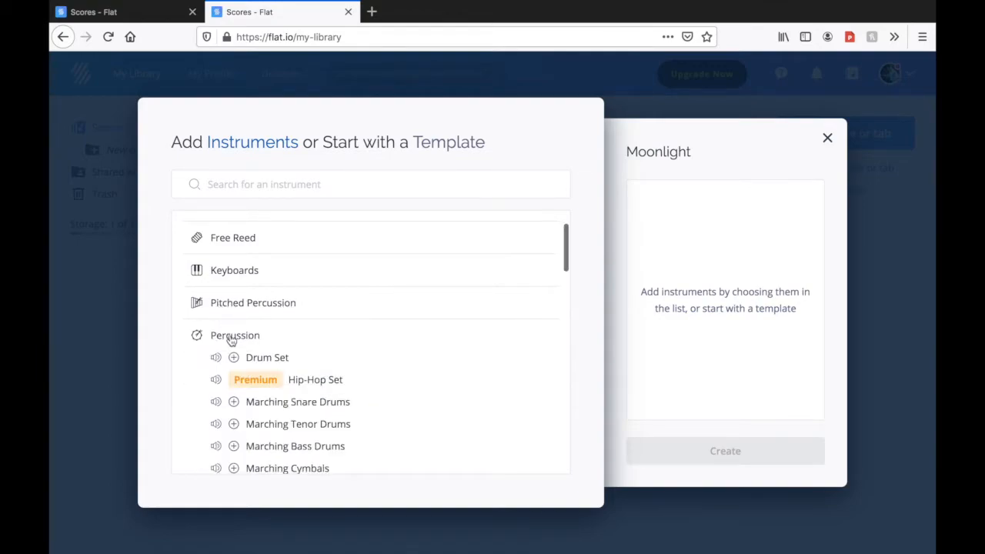
pyautogui.scroll(-1, 333, 364)
pyautogui.scroll(-1, 333, 363)
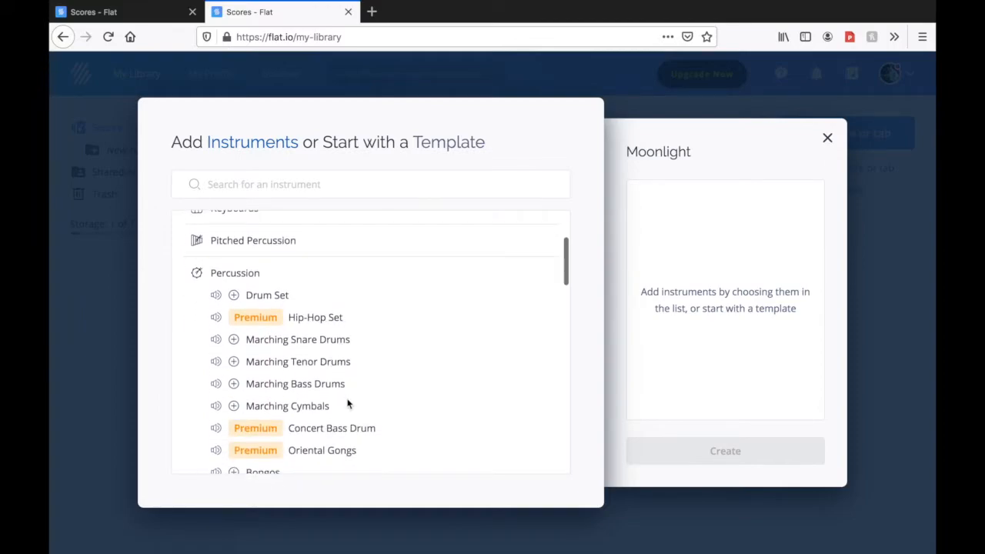
pyautogui.scroll(1, 344, 402)
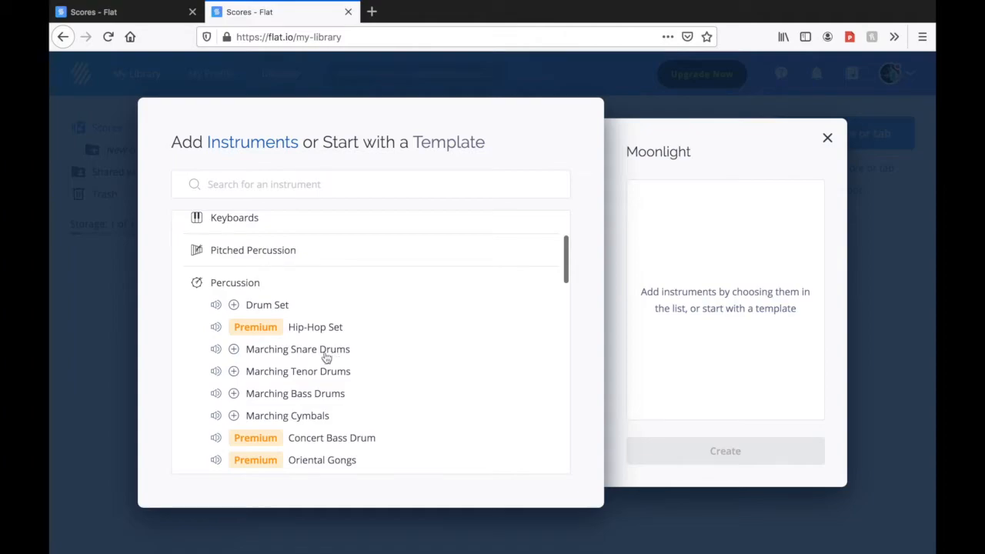
pyautogui.click(216, 350)
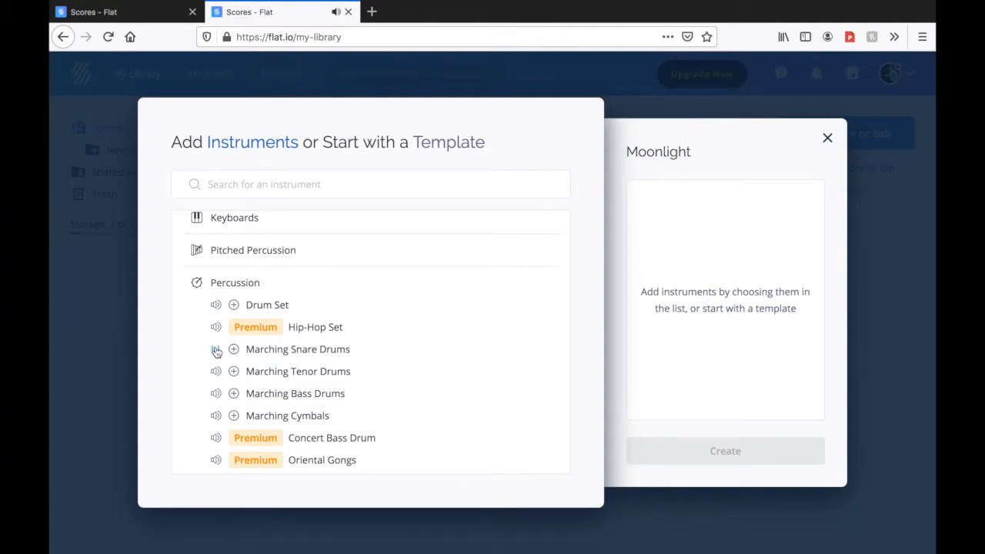
# Examine which instruments the Percussion family offers, from the marching drums through to the cymbals and cowbell
pyautogui.scroll(-3, 347, 376)
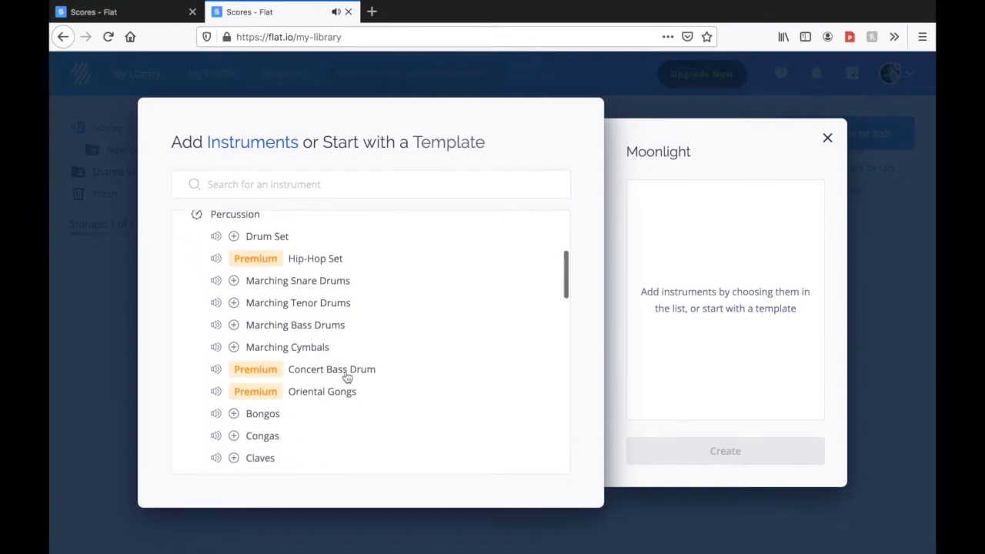
pyautogui.scroll(-4, 347, 377)
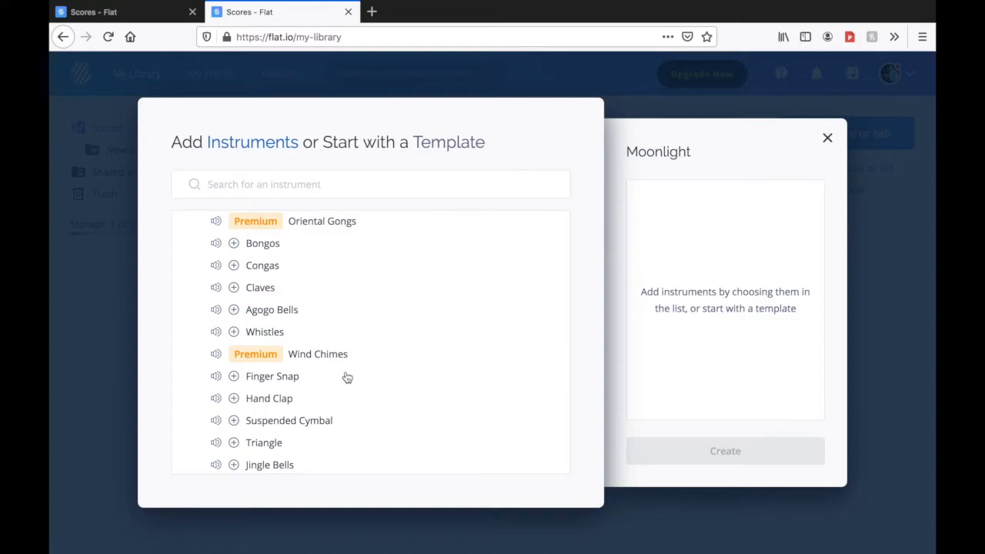
pyautogui.scroll(-3, 347, 400)
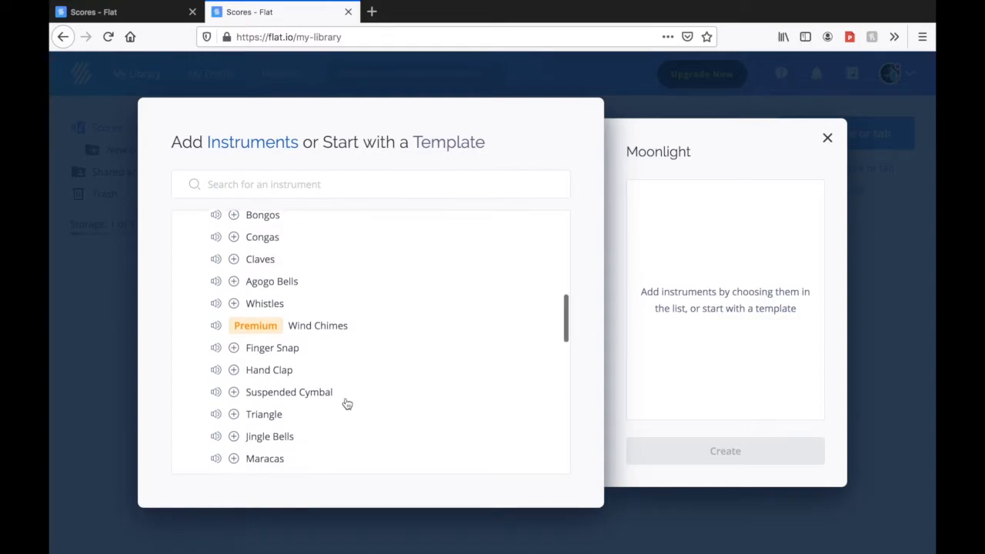
pyautogui.scroll(-4, 347, 403)
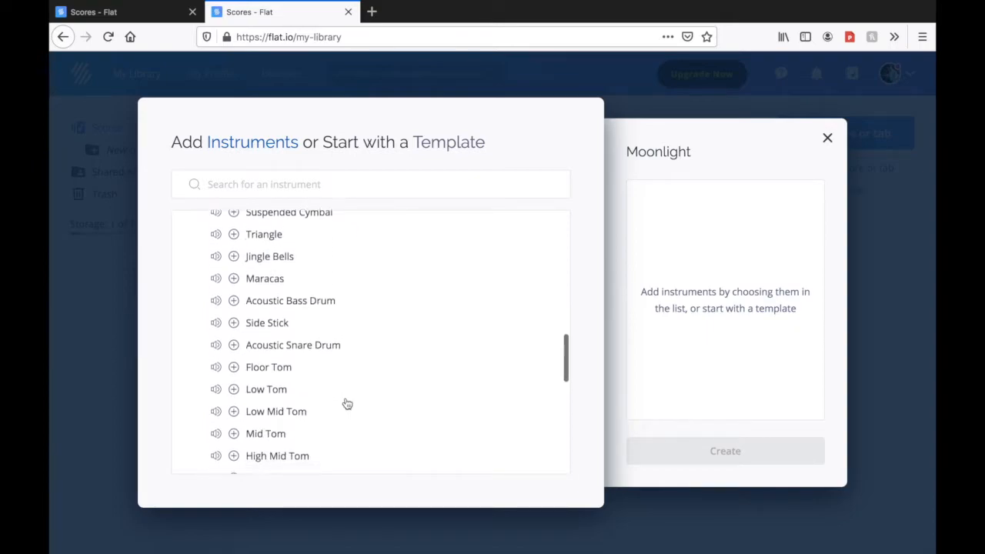
pyautogui.scroll(-5, 347, 403)
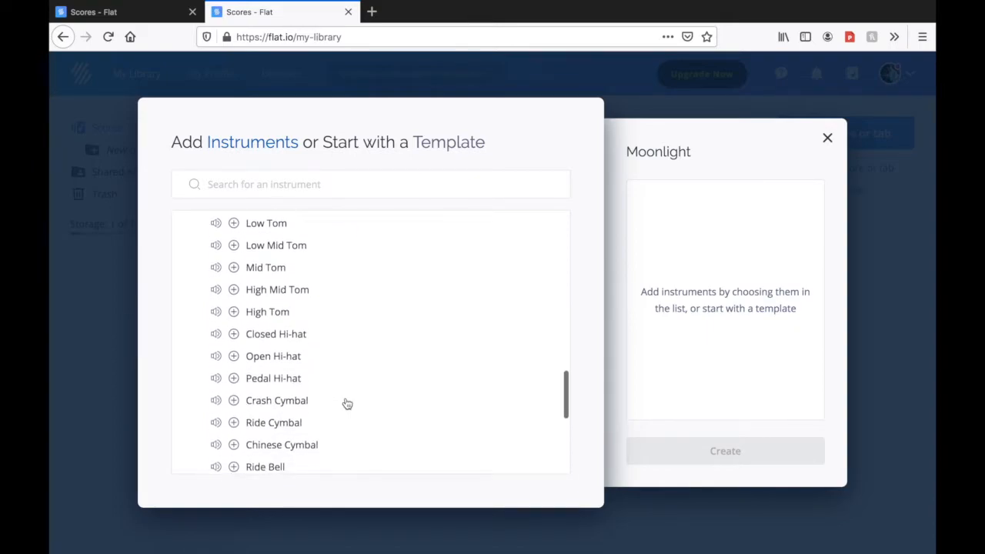
pyautogui.scroll(9, 348, 403)
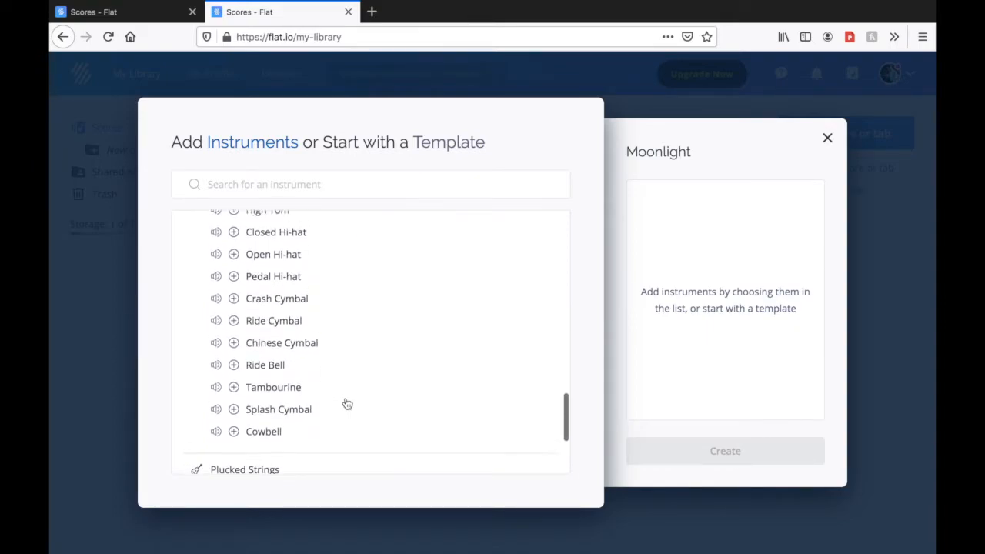
pyautogui.scroll(6, 347, 403)
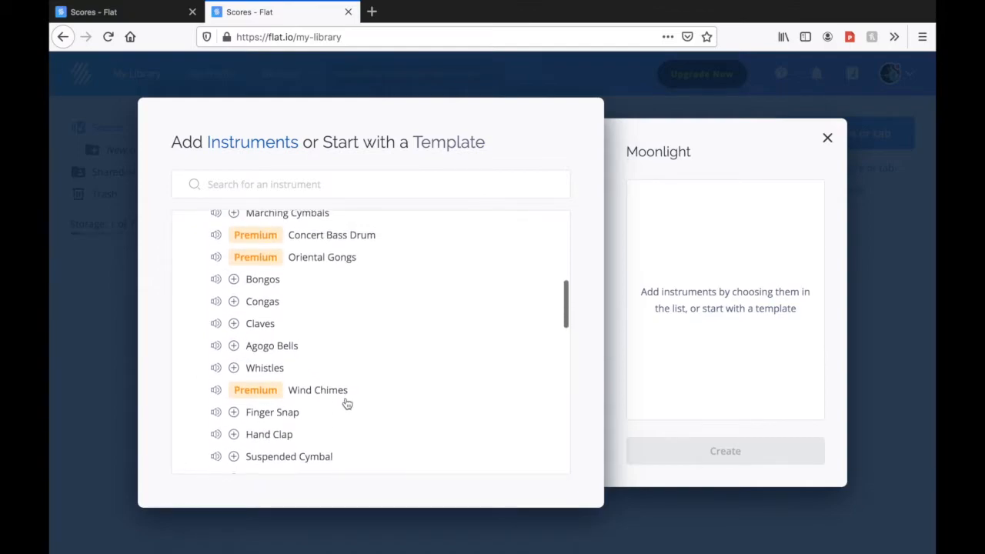
pyautogui.scroll(1, 347, 404)
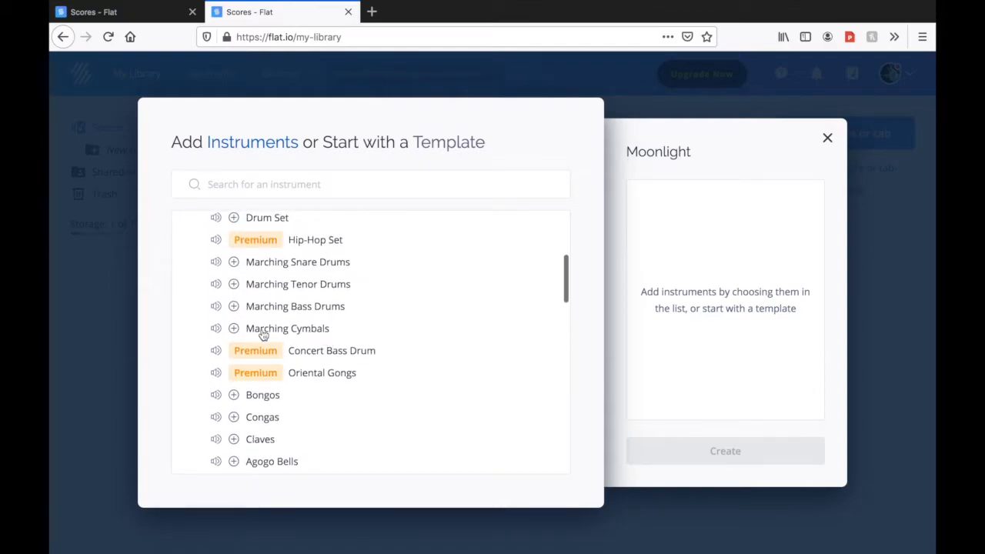
# Listen to the Marching Cymbals and Triangle sound previews and look through the remaining Percussion instruments
pyautogui.click(216, 329)
pyautogui.scroll(-1, 402, 442)
pyautogui.scroll(-4, 404, 442)
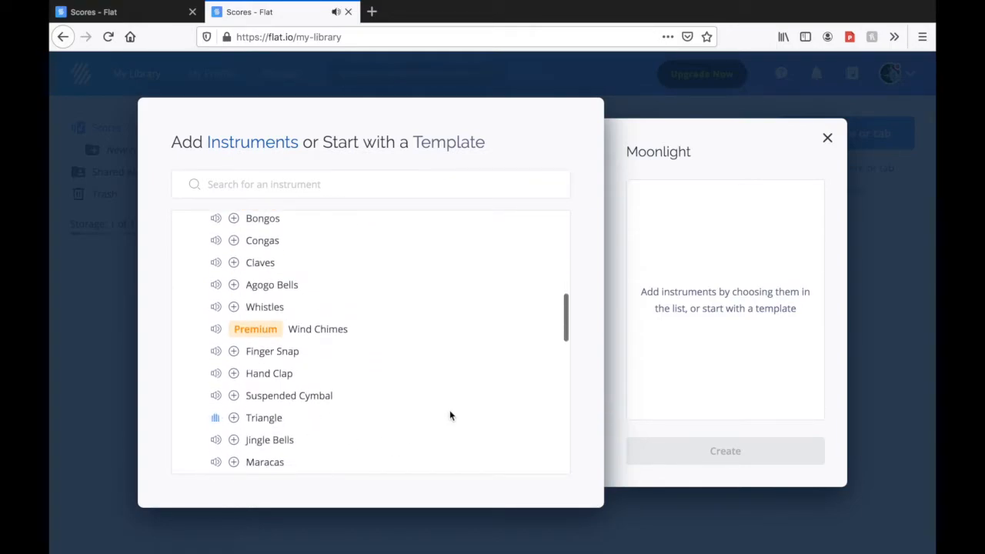
pyautogui.scroll(-5, 458, 406)
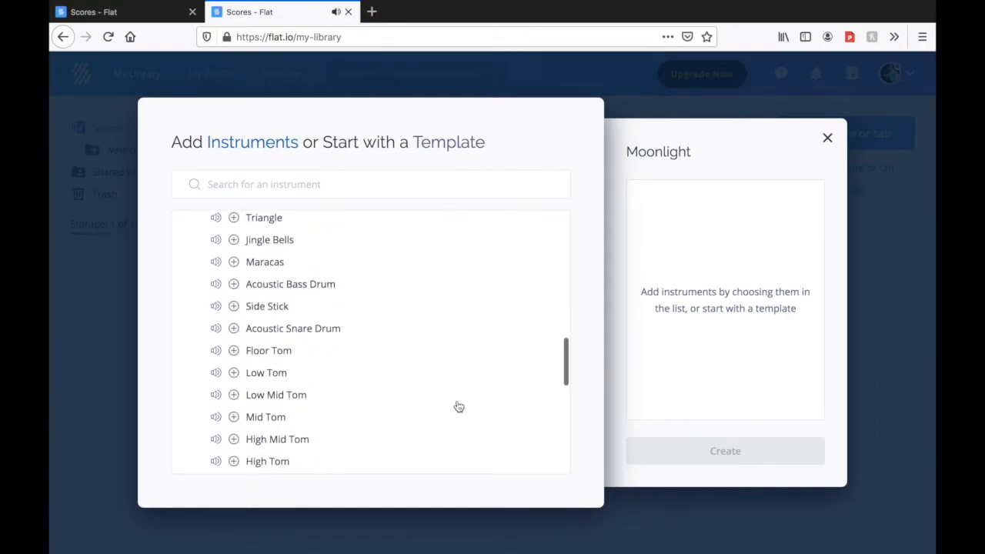
pyautogui.scroll(-3, 459, 406)
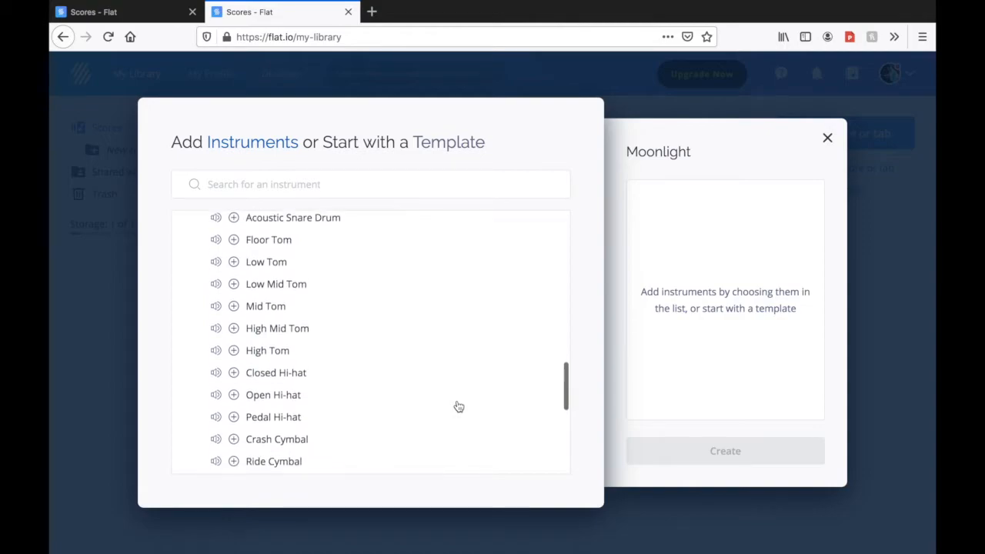
pyautogui.scroll(-2, 459, 407)
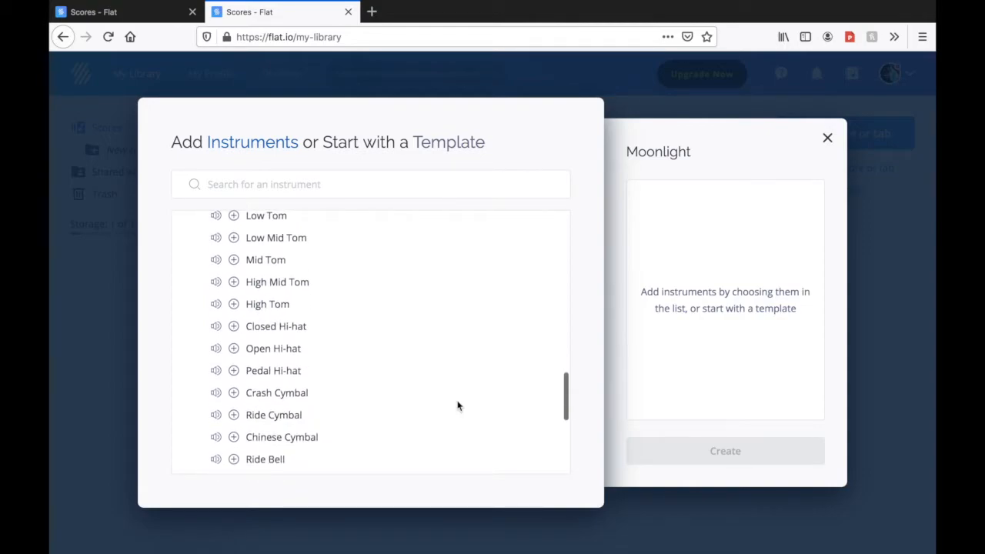
pyautogui.scroll(-3, 452, 414)
pyautogui.scroll(15, 454, 415)
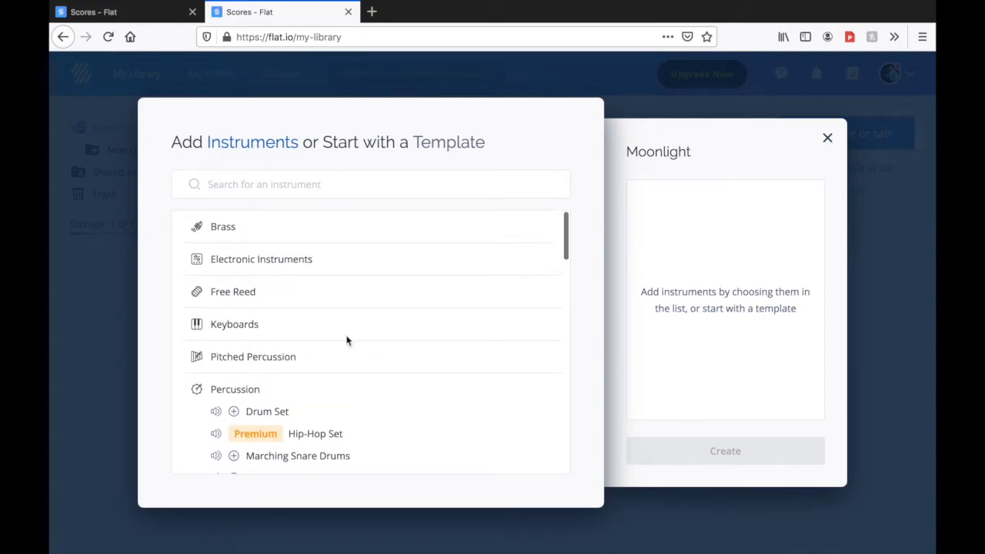
# Search the instrument list for clarinet, add the non-premium Clarinet to Moonlight, and create the score
pyautogui.click(271, 187)
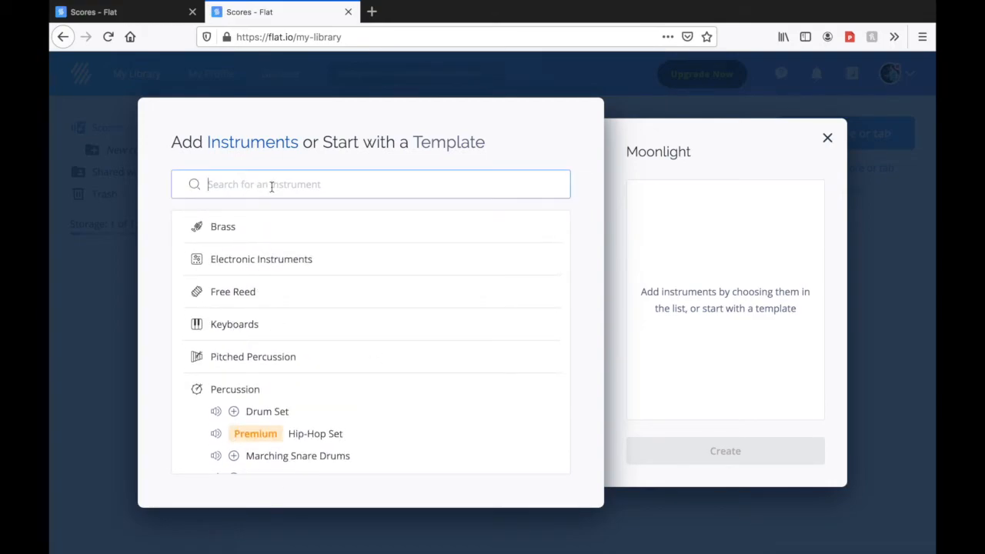
pyautogui.write('clarinet')
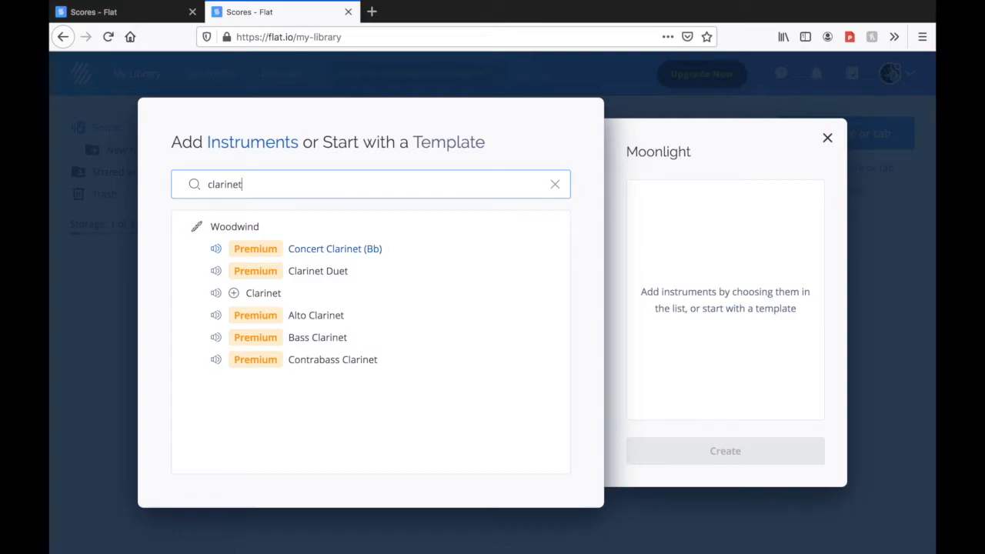
pyautogui.click(235, 297)
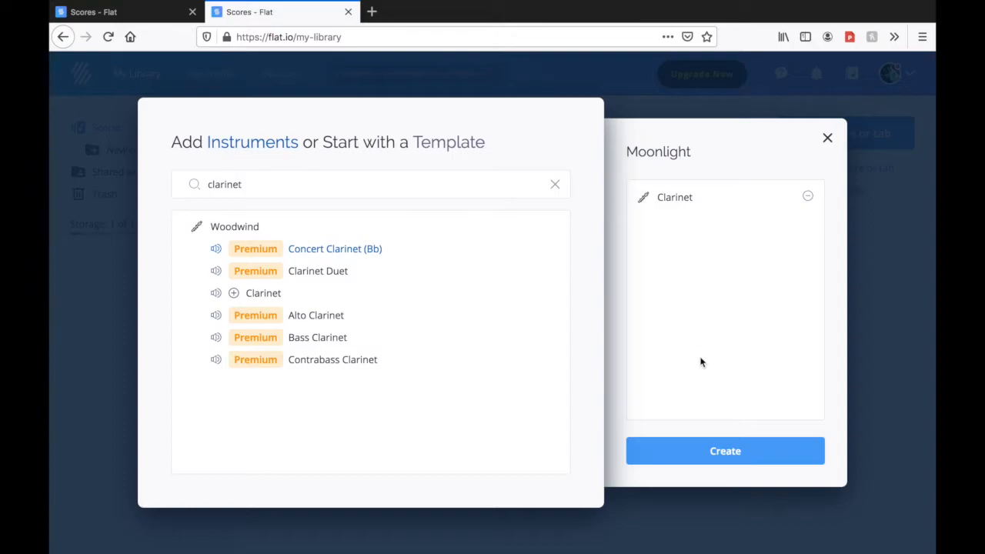
pyautogui.click(754, 452)
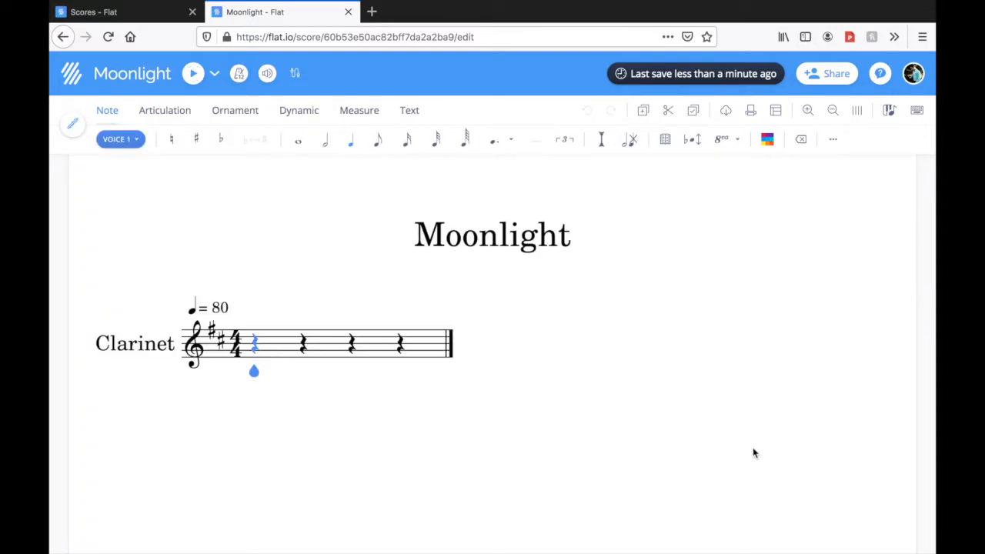
# Open the Clarinet's instrument settings, review its edit and replacement options, and return to the score
pyautogui.hotkey('shift', 'Right')
pyautogui.click(135, 347)
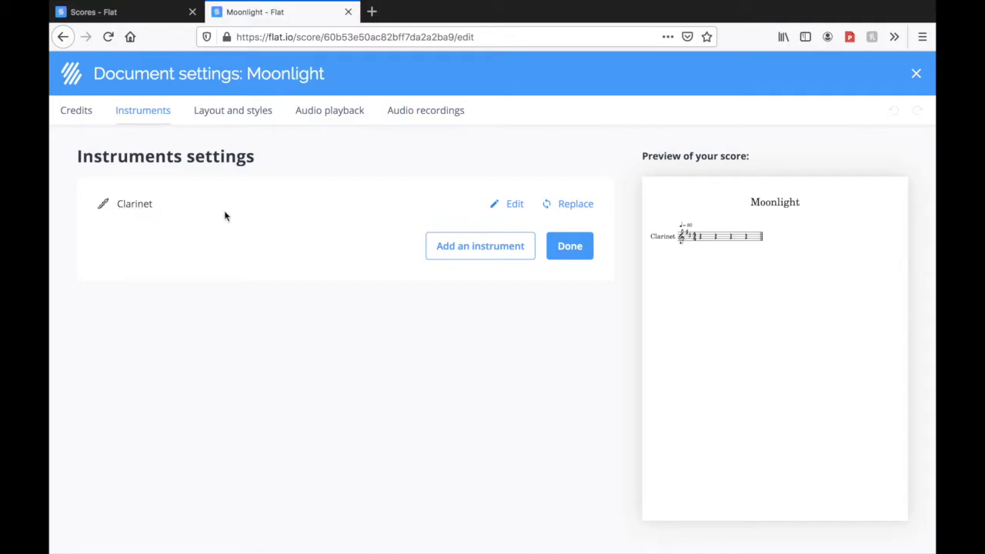
pyautogui.click(511, 205)
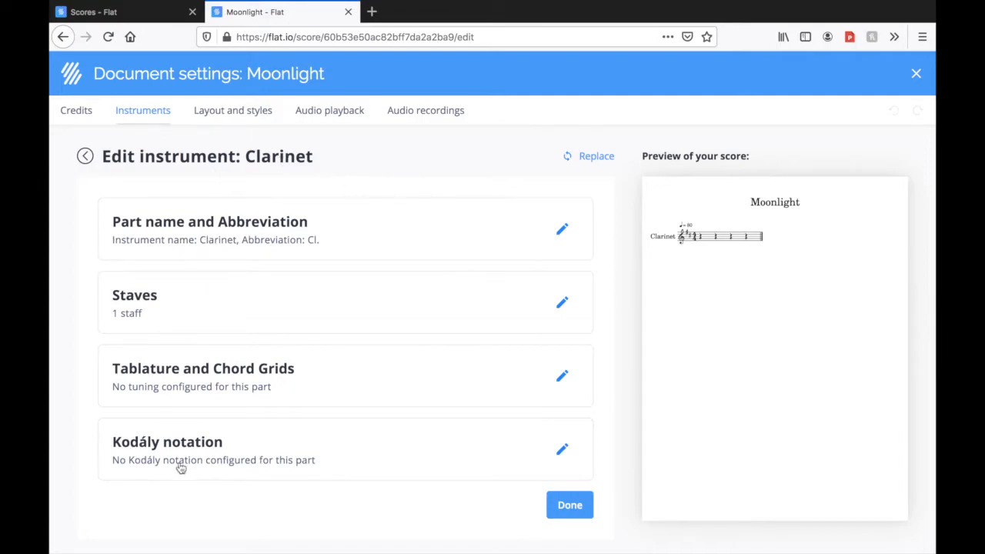
pyautogui.click(592, 157)
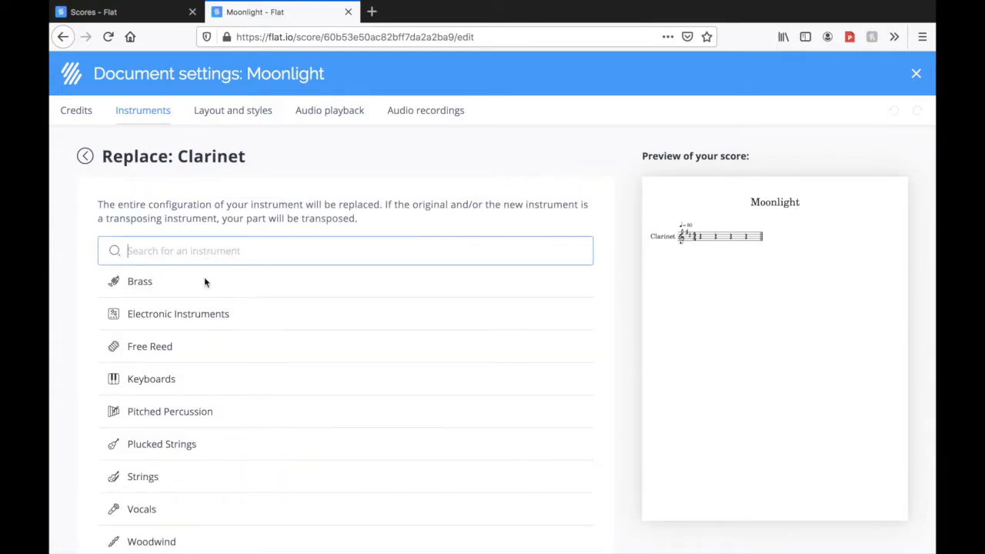
pyautogui.scroll(-3, 216, 440)
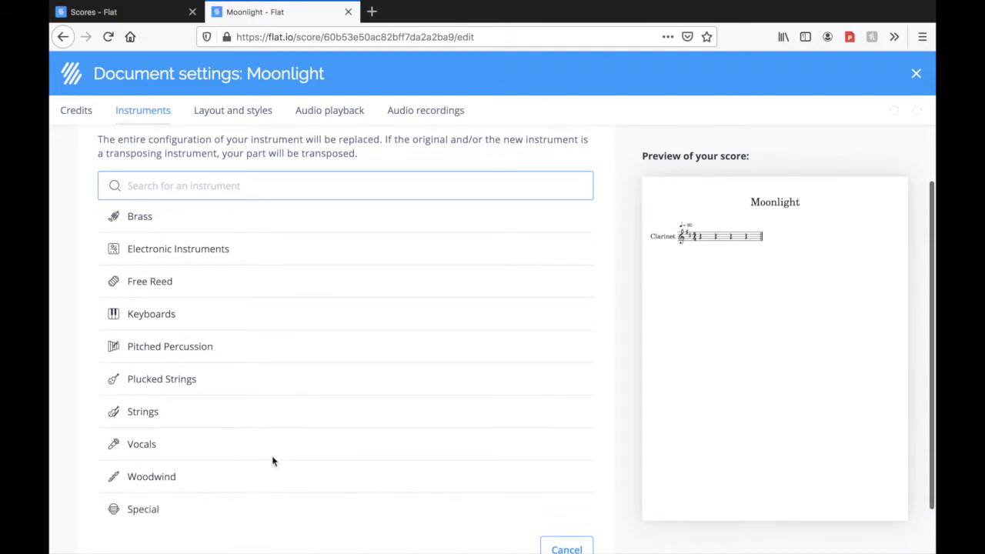
pyautogui.scroll(-2, 371, 378)
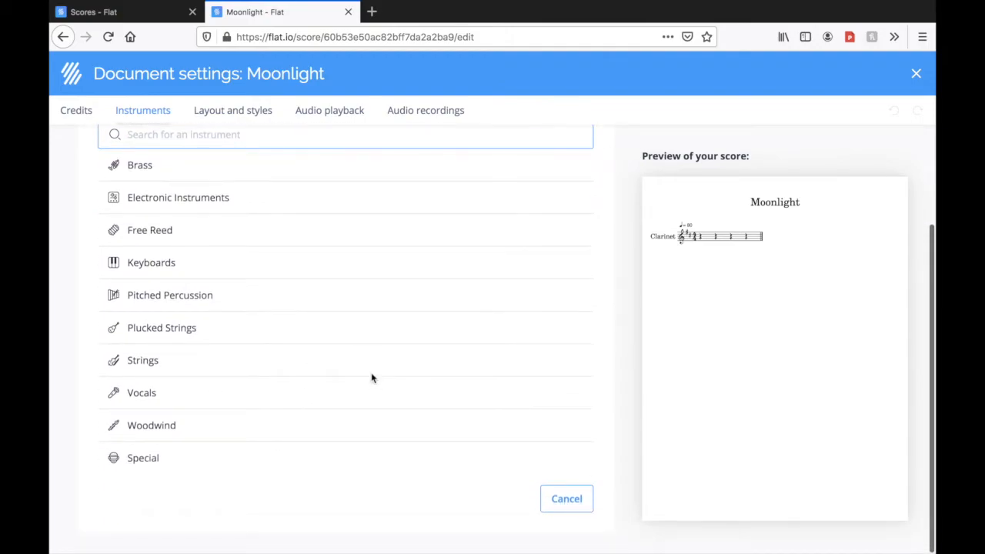
pyautogui.click(562, 499)
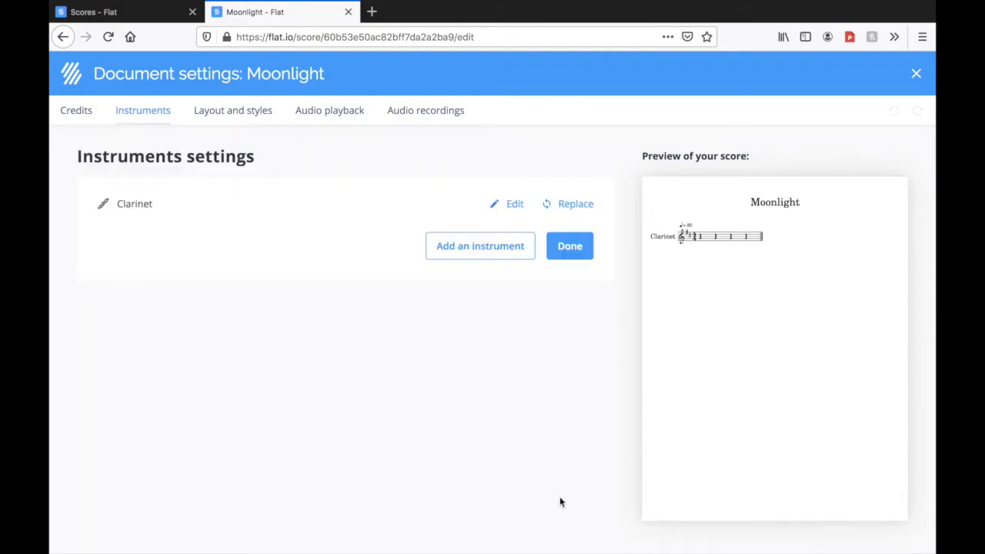
pyautogui.click(570, 242)
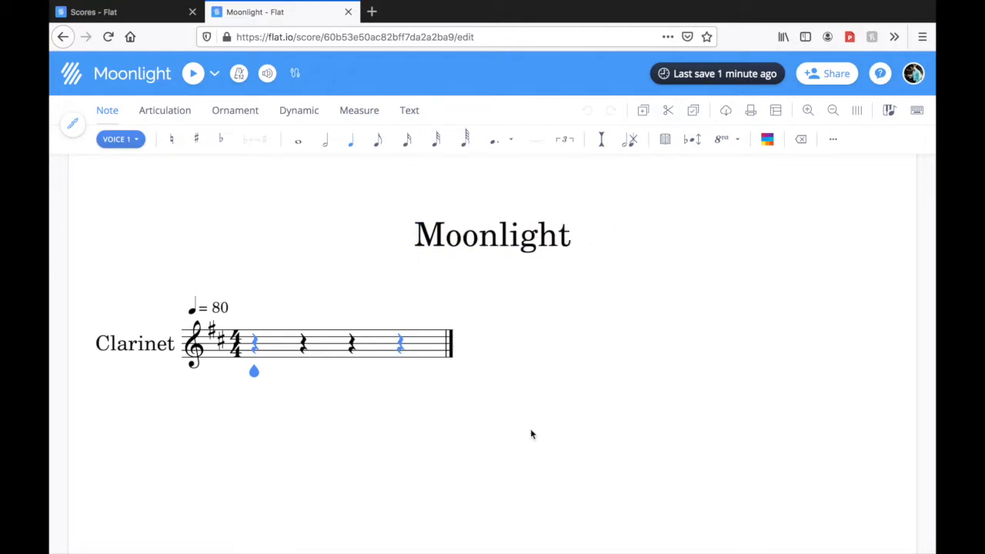
# Open the credits settings of the score from its Moonlight title
pyautogui.click(516, 235)
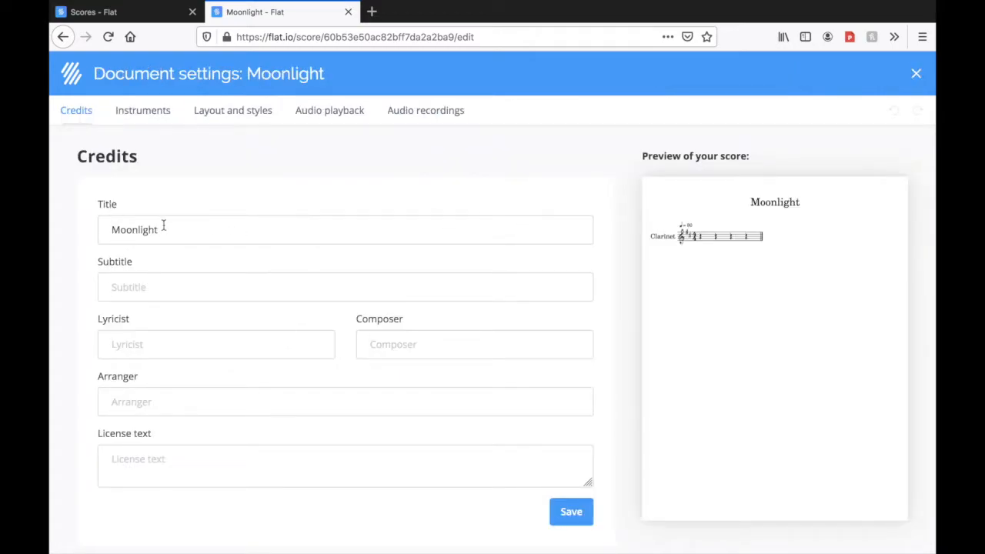
pyautogui.write('dksjfklasdjflkasdjflkjasdflkjsadf')
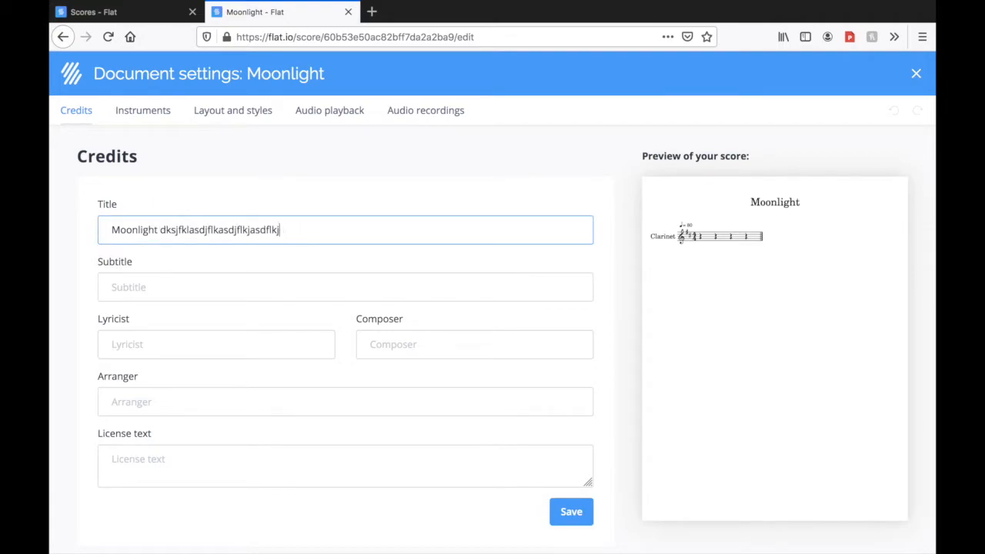
pyautogui.press('BackSpace')
pyautogui.press('BackSpace')
pyautogui.press('BackSpace')
pyautogui.press('BackSpace')
pyautogui.press('BackSpace')
pyautogui.press('BackSpace')
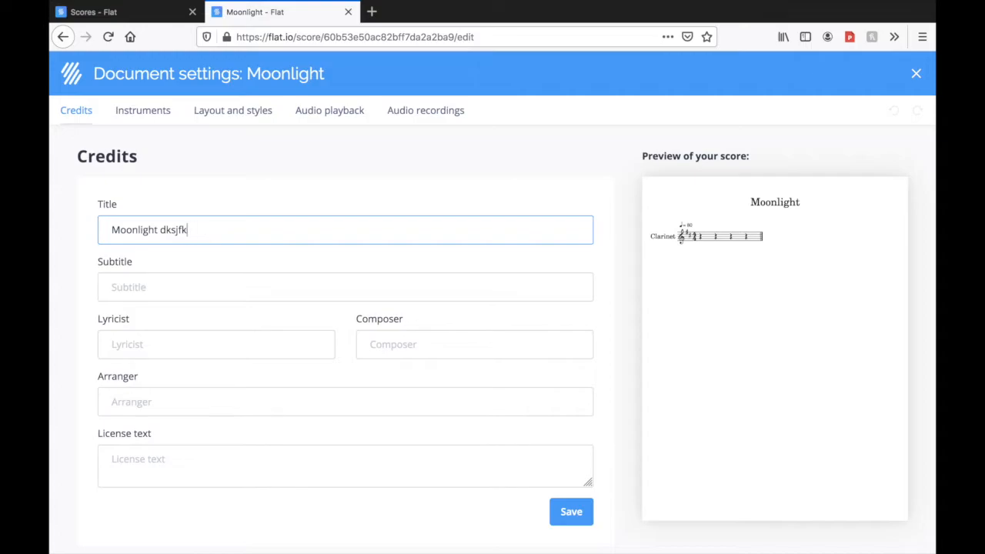
pyautogui.press('BackSpace')
pyautogui.press('BackSpace')
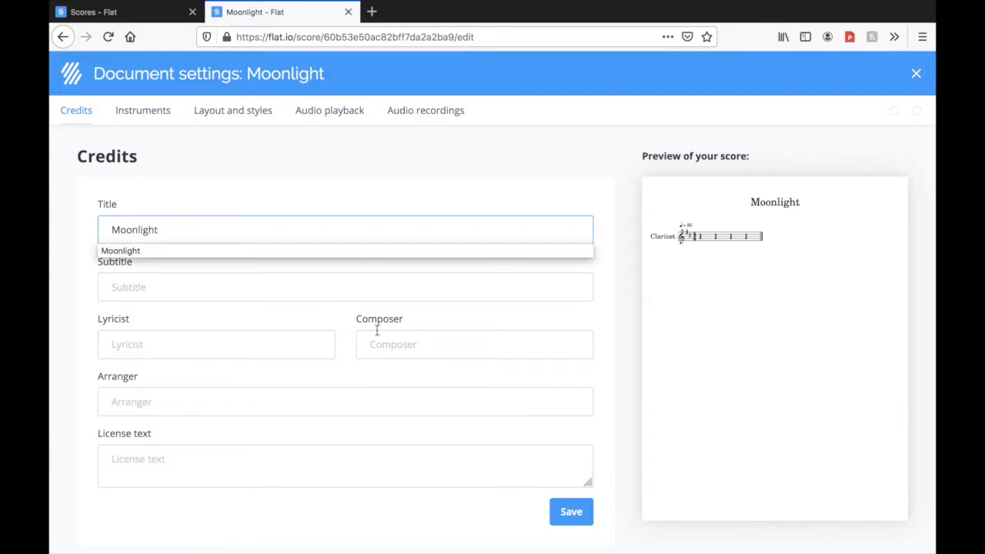
# Enter the composer's name in the Composer credit, save it, and reopen the credits once to check them
pyautogui.click(424, 348)
pyautogui.write('Mr. O')
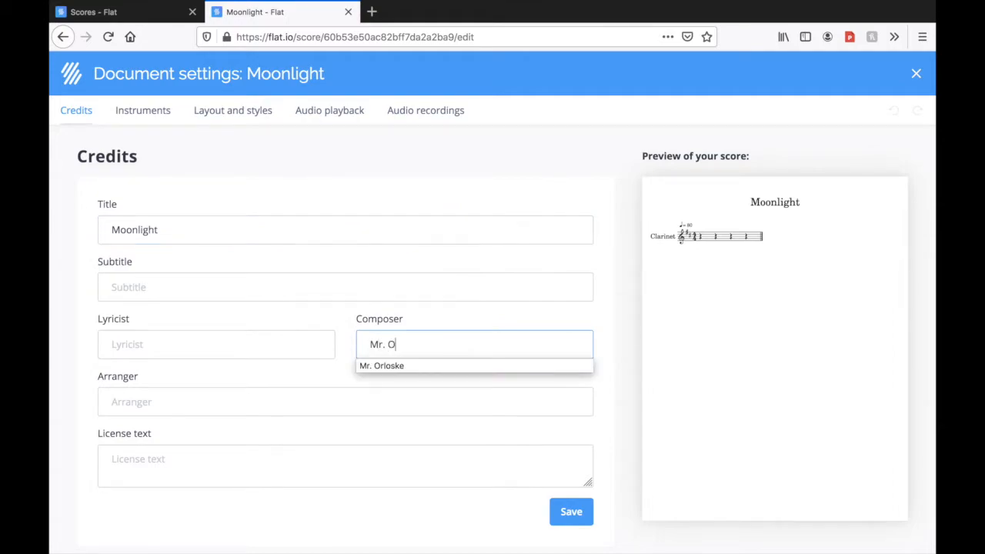
pyautogui.write('rloske')
pyautogui.click(441, 363)
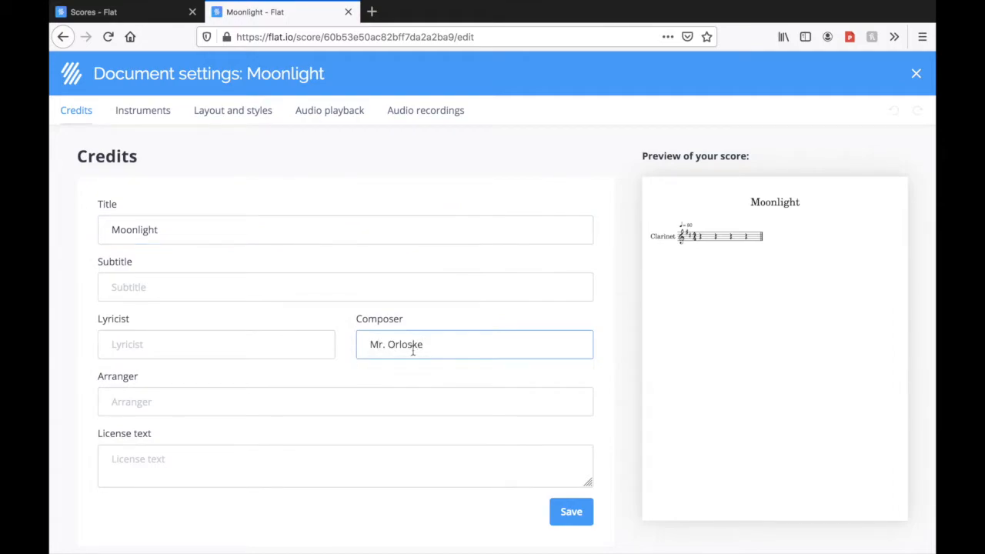
pyautogui.click(577, 523)
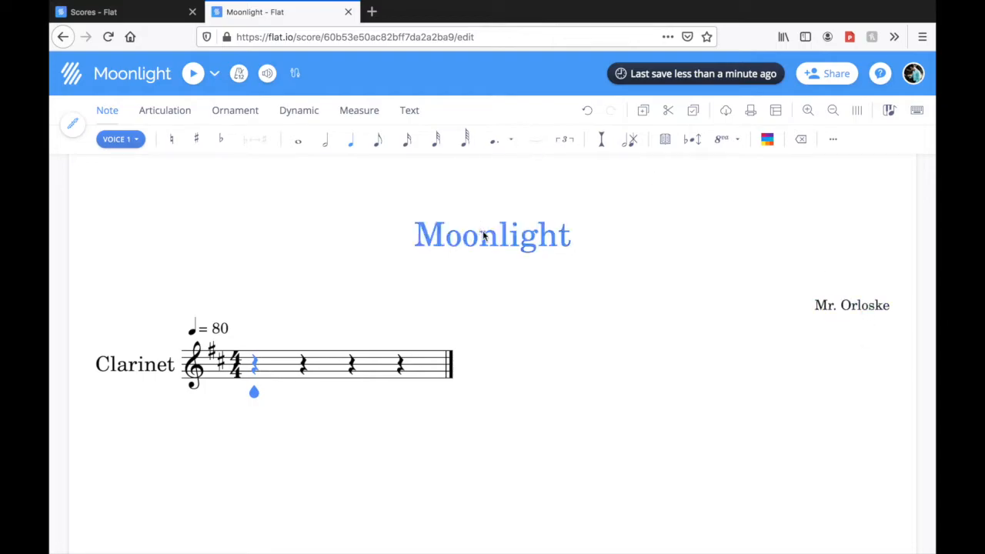
pyautogui.click(864, 308)
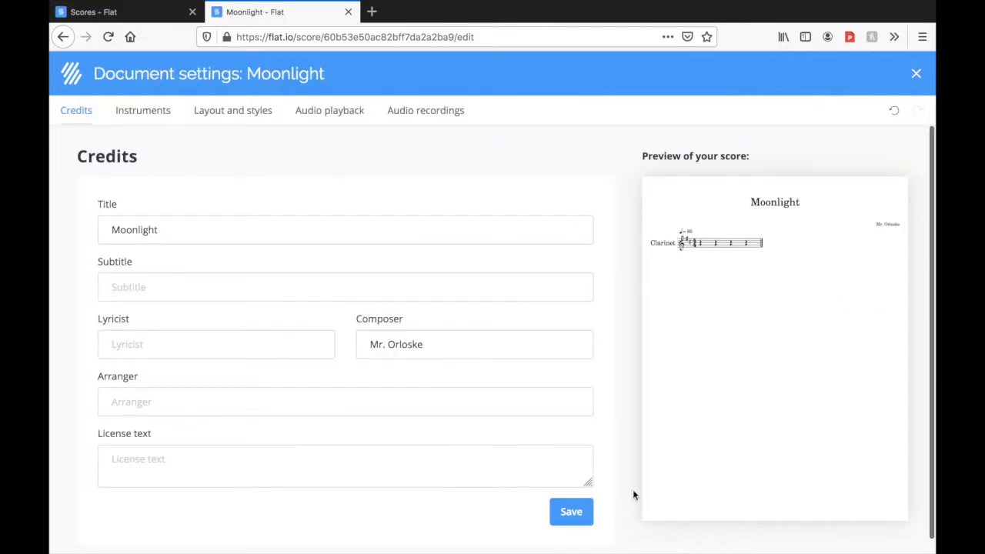
pyautogui.click(588, 519)
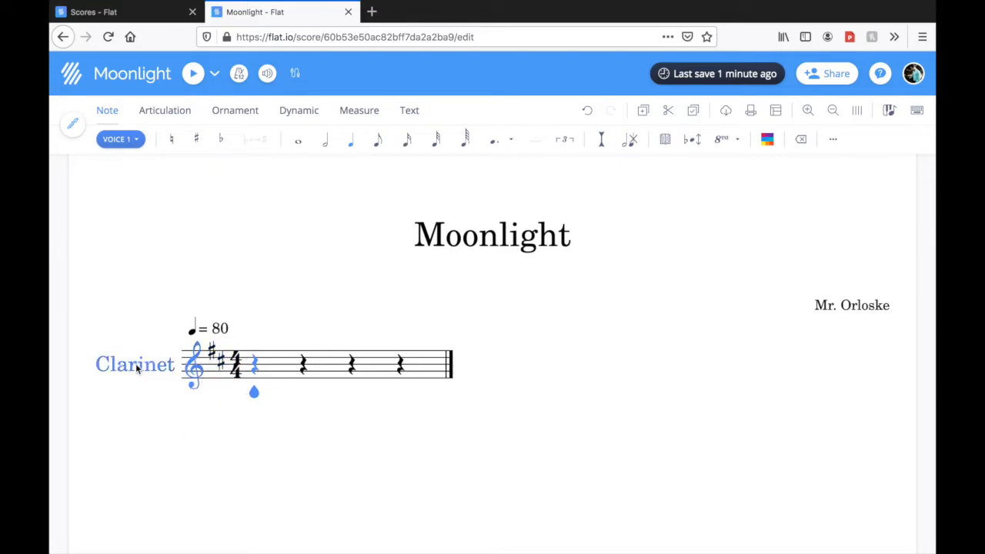
# Change the key signature at the start of the Clarinet staff to no sharps or flats for all parts
pyautogui.click(215, 360)
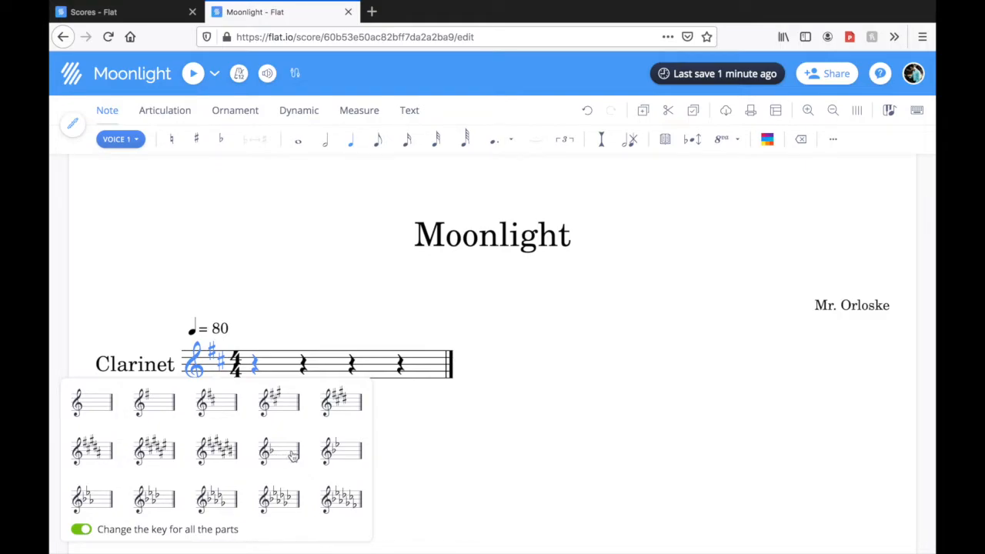
pyautogui.click(91, 407)
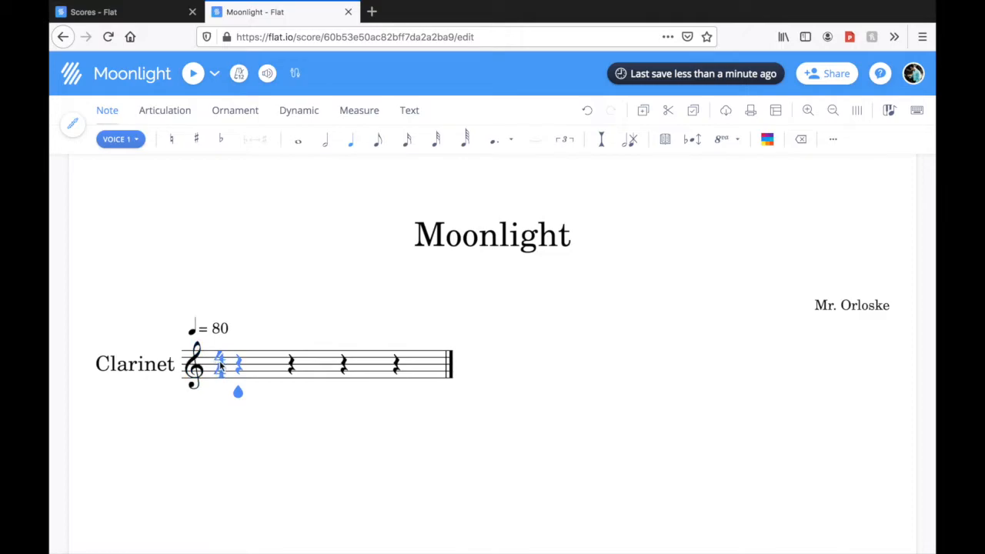
# Look through the available time signatures, clefs and key signatures for the first measure
pyautogui.click(219, 360)
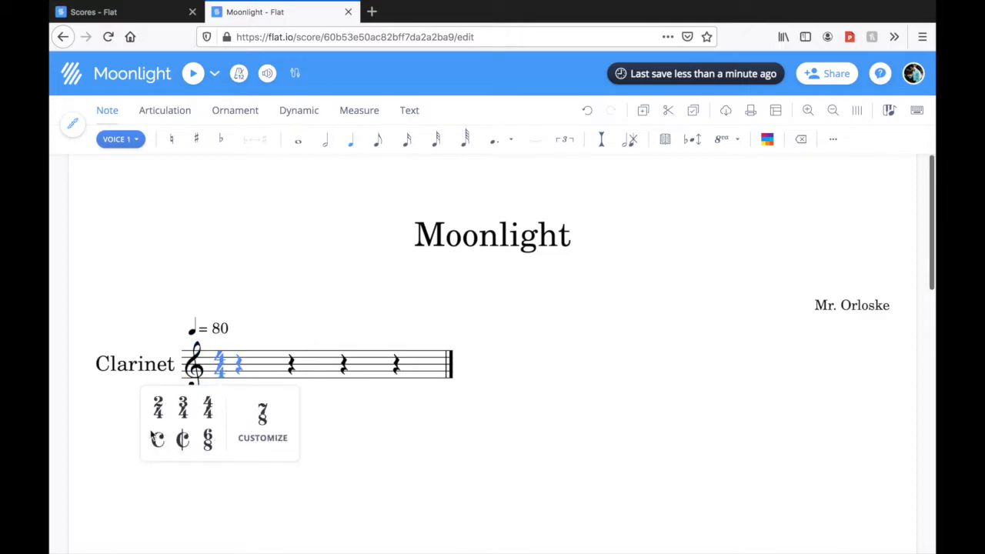
pyautogui.click(378, 468)
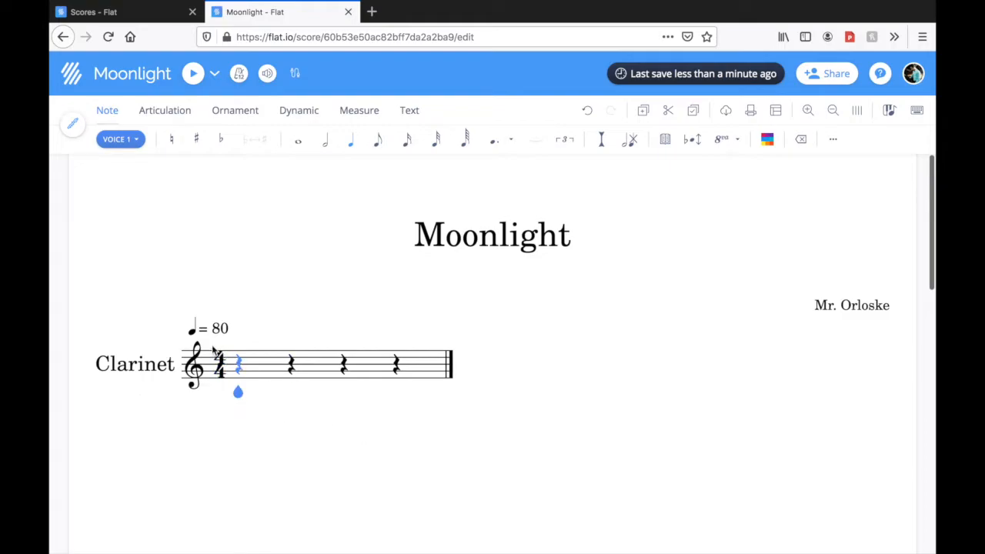
pyautogui.click(203, 371)
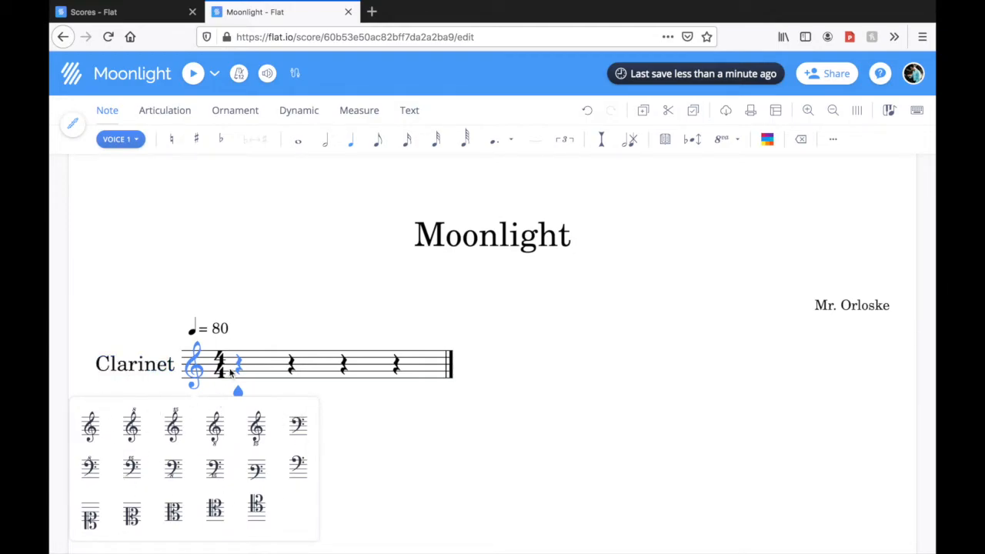
pyautogui.click(396, 475)
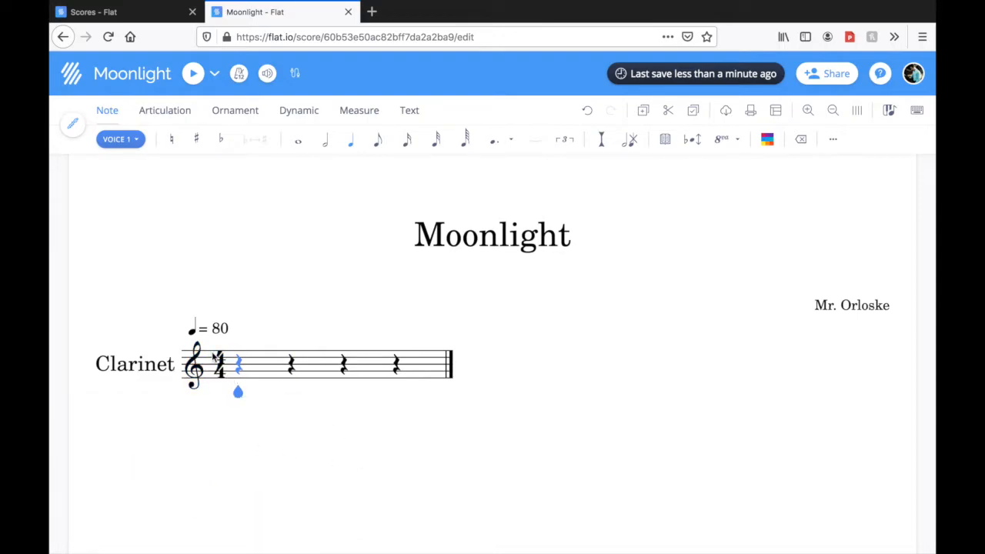
pyautogui.click(360, 110)
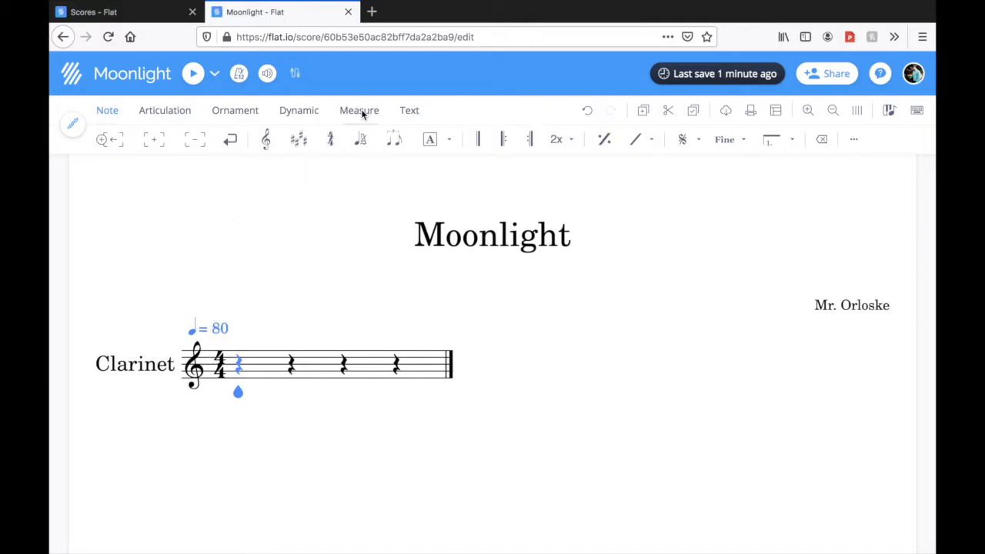
pyautogui.click(299, 139)
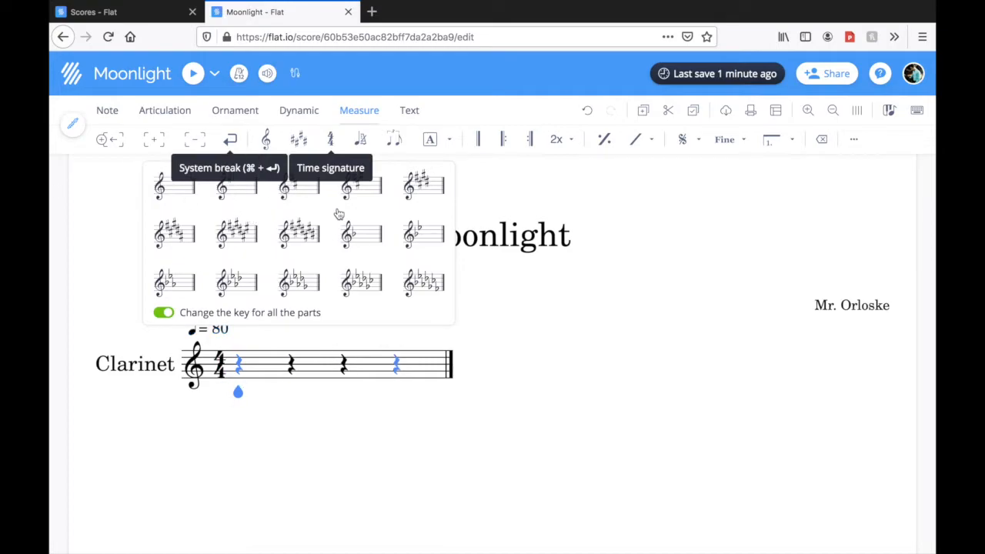
pyautogui.click(99, 291)
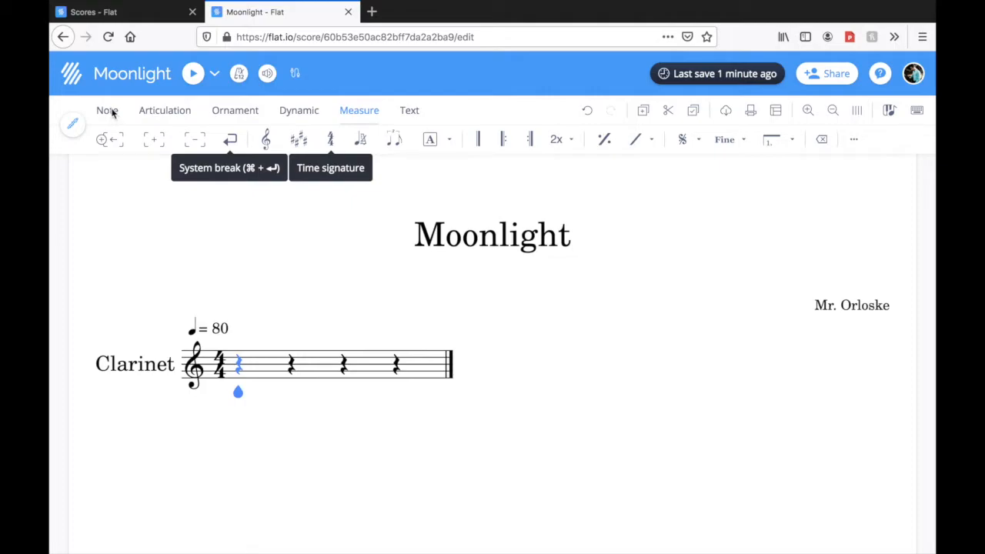
# Bring up the note-entry tools and step the cursor back and forth through the measure's four quarter rests, ending on the first
pyautogui.moveTo(113, 113)
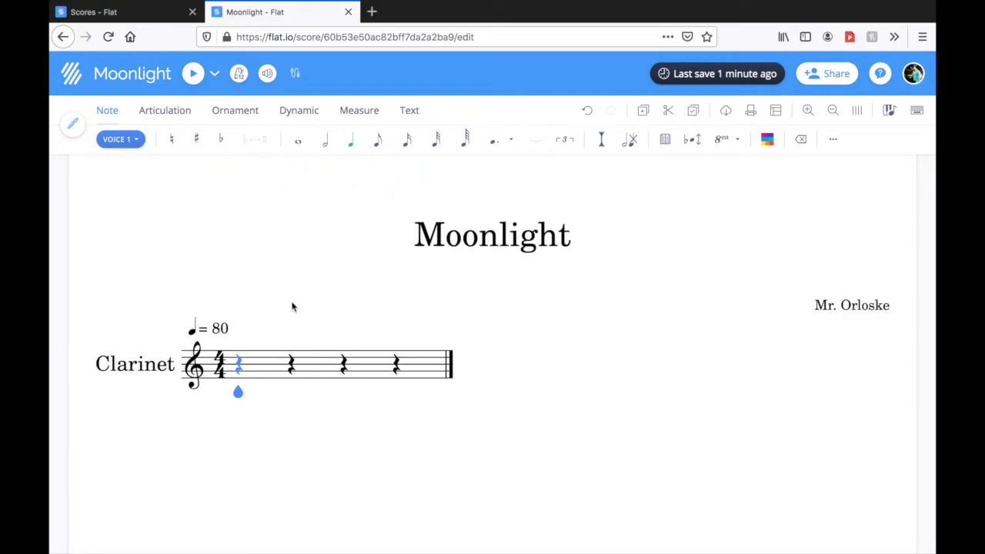
pyautogui.hotkey('shift', 'Right')
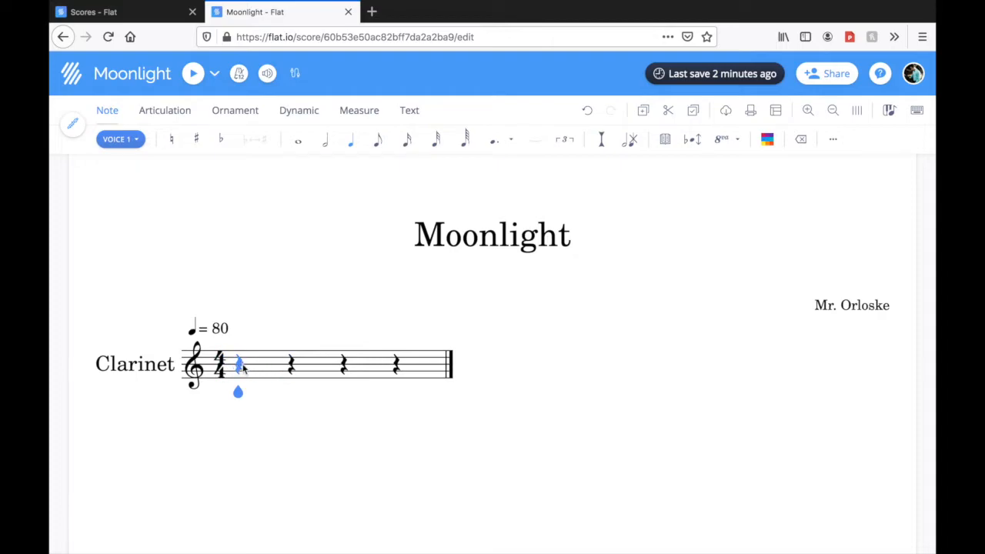
pyautogui.click(291, 365)
pyautogui.click(343, 366)
pyautogui.click(395, 366)
pyautogui.press('Left')
pyautogui.press('Left')
pyautogui.press('Left')
pyautogui.press('Right')
pyautogui.press('Right')
pyautogui.press('Right')
pyautogui.press('Left')
pyautogui.press('Left')
pyautogui.press('Left')
pyautogui.press('Right')
pyautogui.press('Left')
pyautogui.press('Right')
pyautogui.press('Right')
pyautogui.press('Right')
pyautogui.press('Left')
pyautogui.press('Left')
pyautogui.press('Left')
# Place a quarter note on middle C at the first beat of the Clarinet measure
pyautogui.click(352, 146)
pyautogui.click(240, 391)
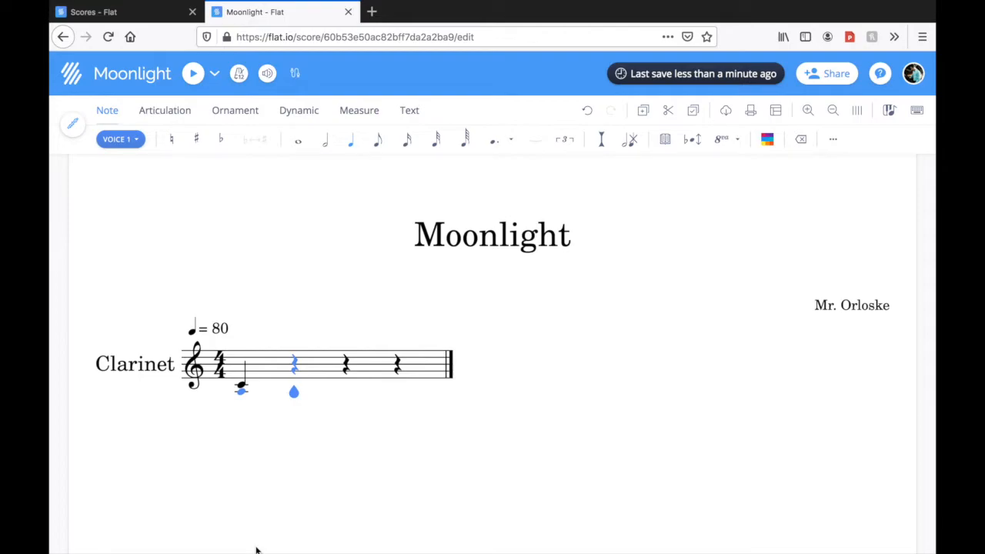
# Try stacking a C one octave above the first quarter note, and undo the added note
pyautogui.press('Left')
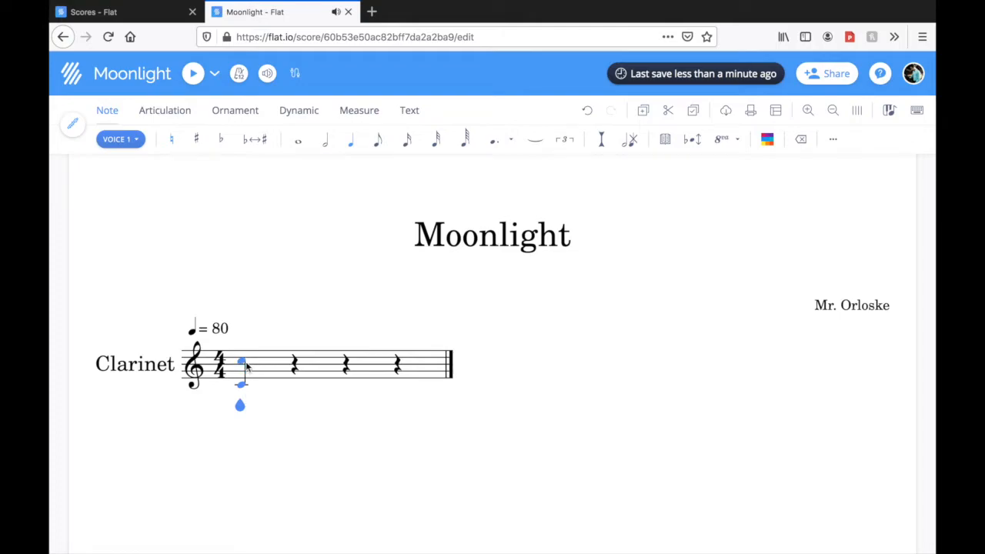
pyautogui.click(247, 366)
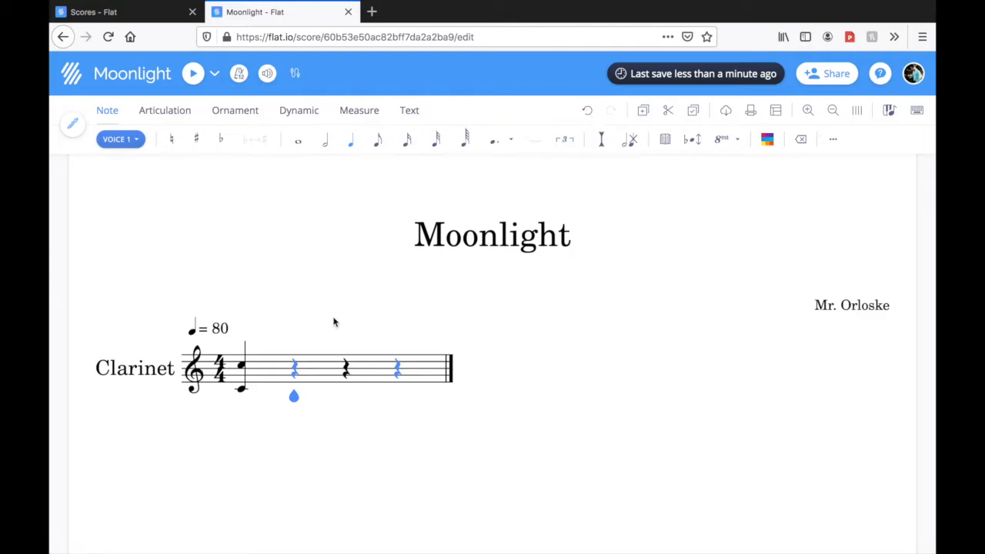
pyautogui.click(589, 114)
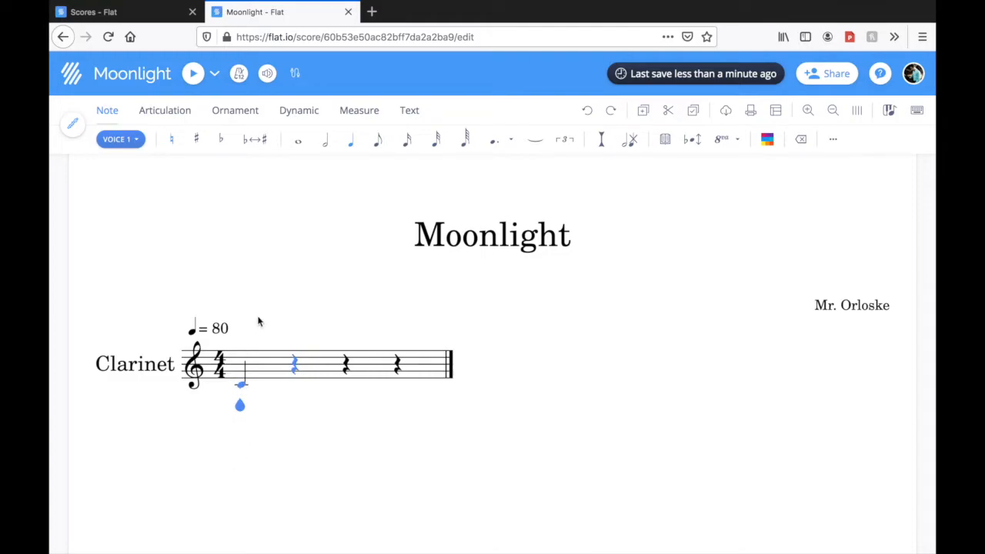
# Shift the first note's pitch up and down the staff in steps, and return it to middle C
pyautogui.press('Up')
pyautogui.press('Up')
pyautogui.press('Up')
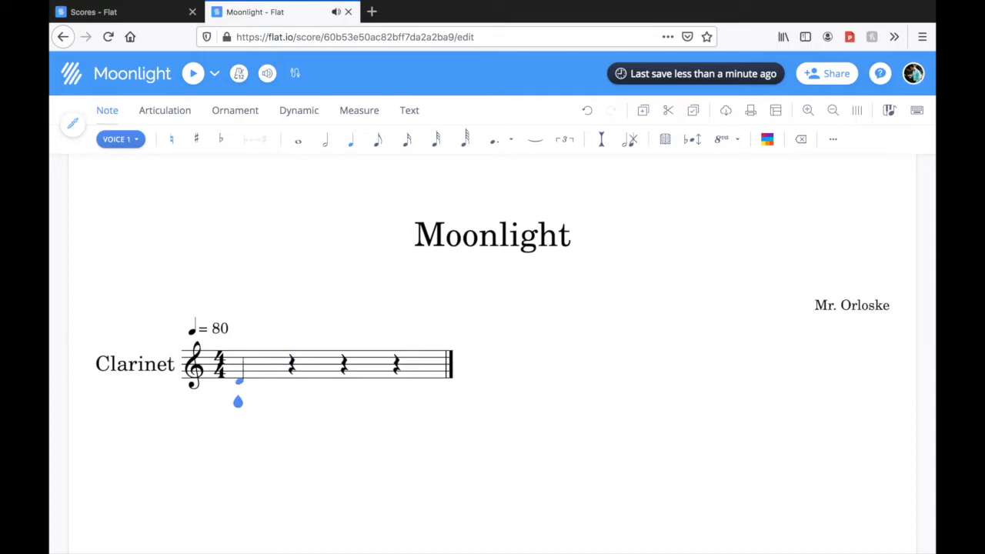
pyautogui.press('Up')
pyautogui.press('Up')
pyautogui.press('Up')
pyautogui.press('Up')
pyautogui.press('Down')
pyautogui.press('Down')
pyautogui.press('Down')
pyautogui.press('Down')
pyautogui.press('Down')
pyautogui.press('Down')
pyautogui.press('Down')
pyautogui.press('Up')
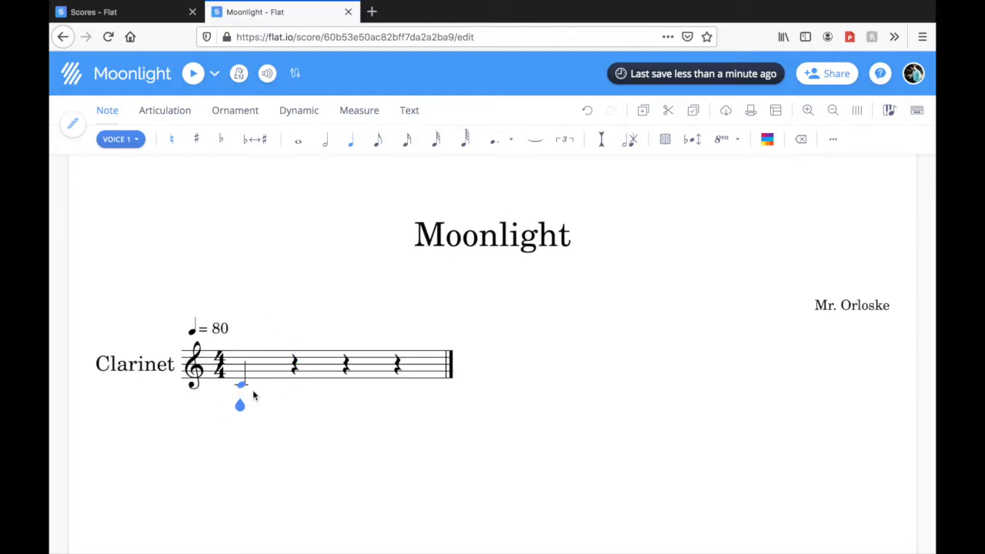
# Place a quarter note on the low G below the staff at the second beat
pyautogui.press('Right')
pyautogui.click(293, 388)
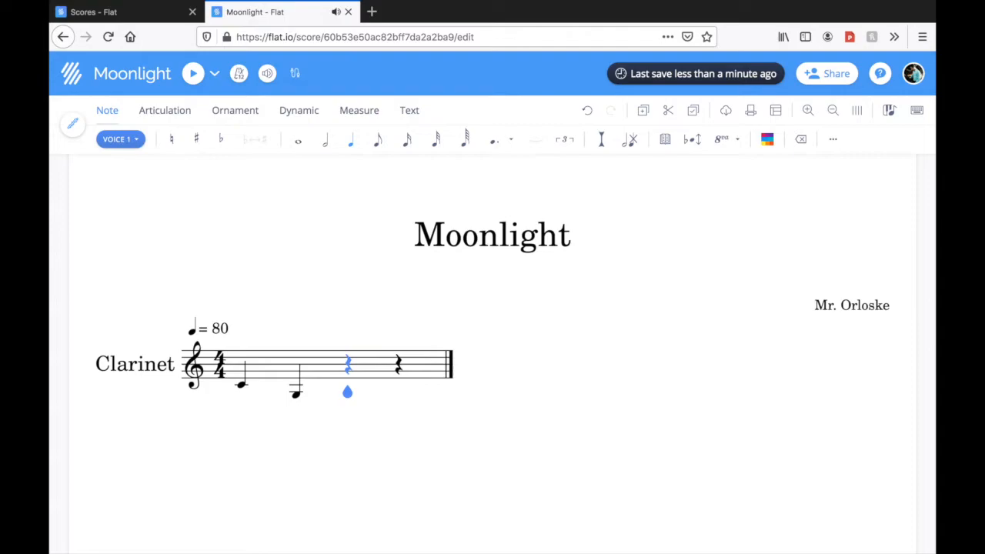
# Raise the second beat's note from low G to the G on the second staff line
pyautogui.press('Left')
pyautogui.press('Up')
pyautogui.press('Up')
pyautogui.press('Up')
pyautogui.press('Up')
pyautogui.press('Up')
pyautogui.press('Up')
pyautogui.press('Up')
pyautogui.press('Up')
pyautogui.press('Up')
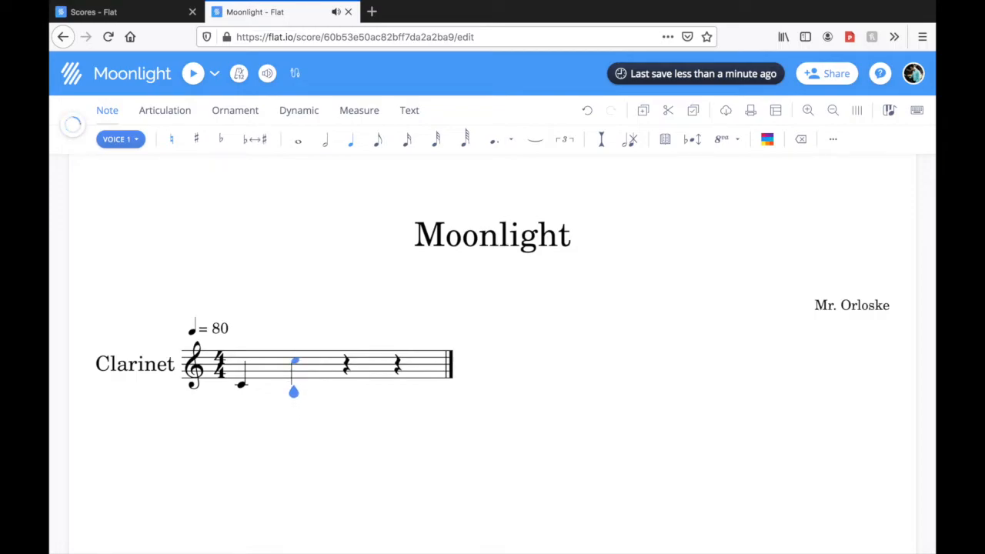
pyautogui.press('Down')
pyautogui.press('Down')
pyautogui.press('Down')
pyautogui.press('Right')
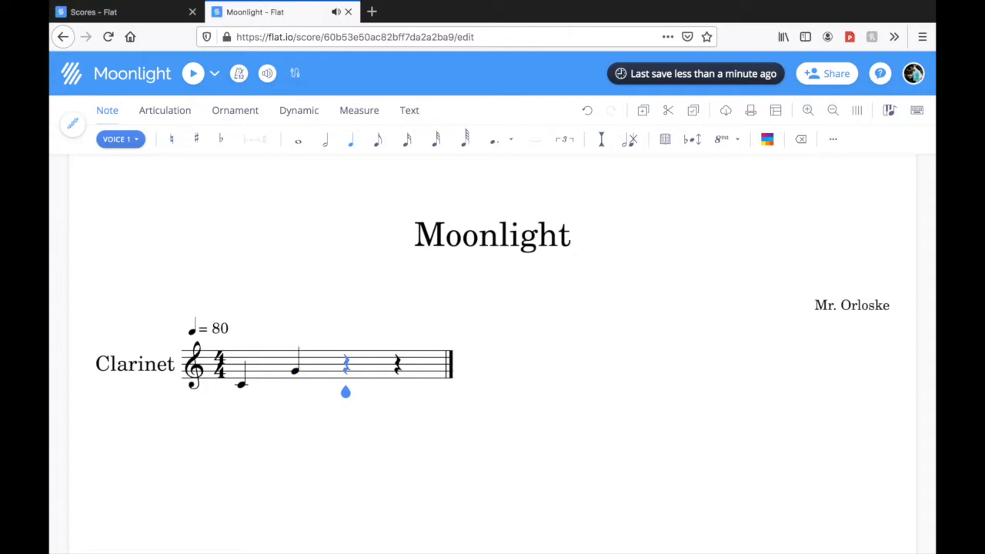
# Fill the first measure's last two beats with quarter notes F and A, and begin the second measure with two eighth-note Gs
pyautogui.press('f')
pyautogui.press('a')
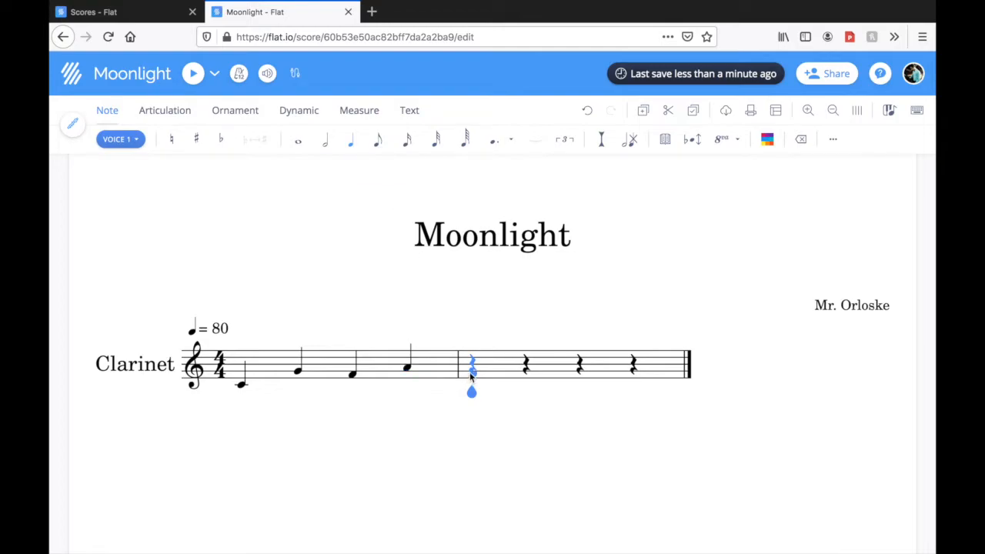
pyautogui.click(378, 141)
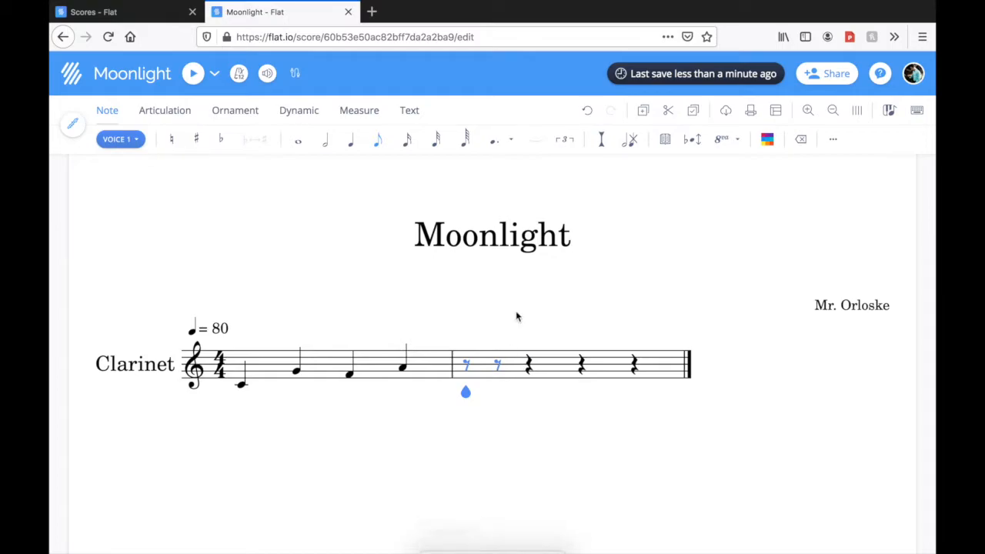
pyautogui.click(467, 369)
pyautogui.click(499, 371)
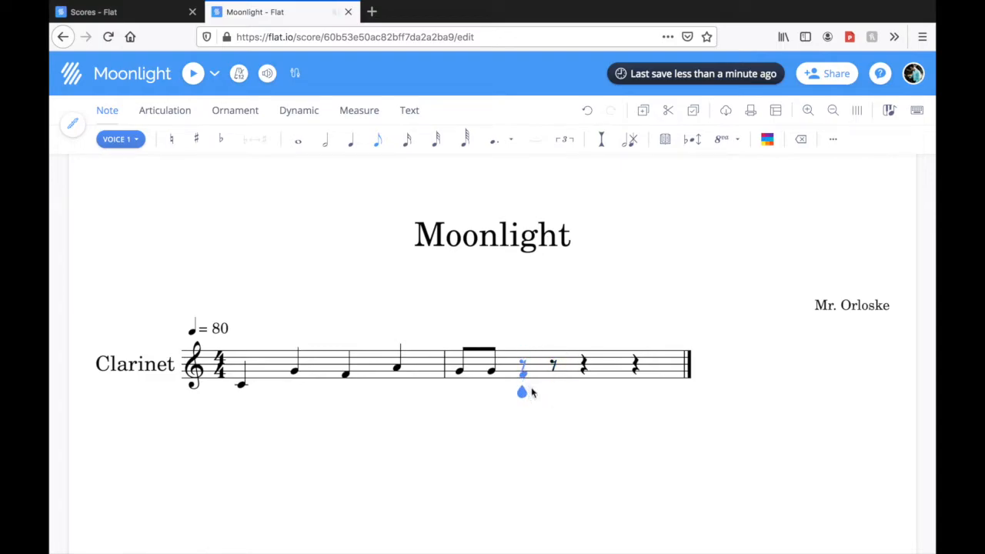
# Complete the second measure with a half note on low D and a quarter note on middle C
pyautogui.click(324, 142)
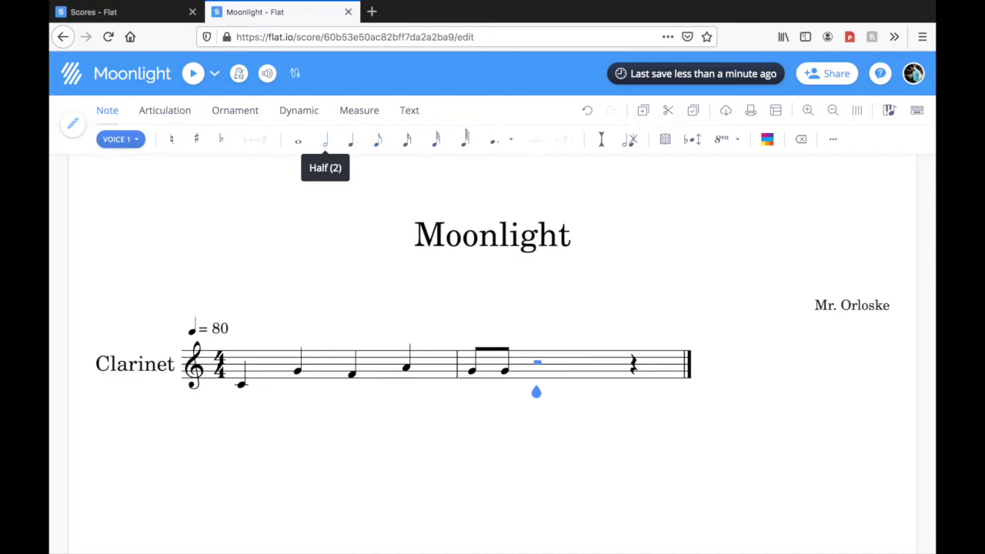
pyautogui.click(351, 141)
pyautogui.click(327, 146)
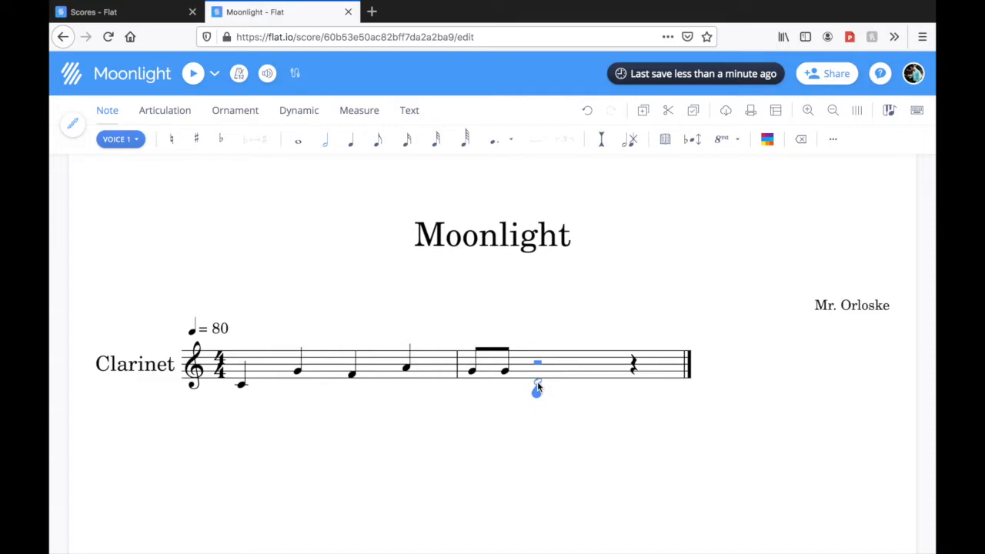
pyautogui.click(537, 384)
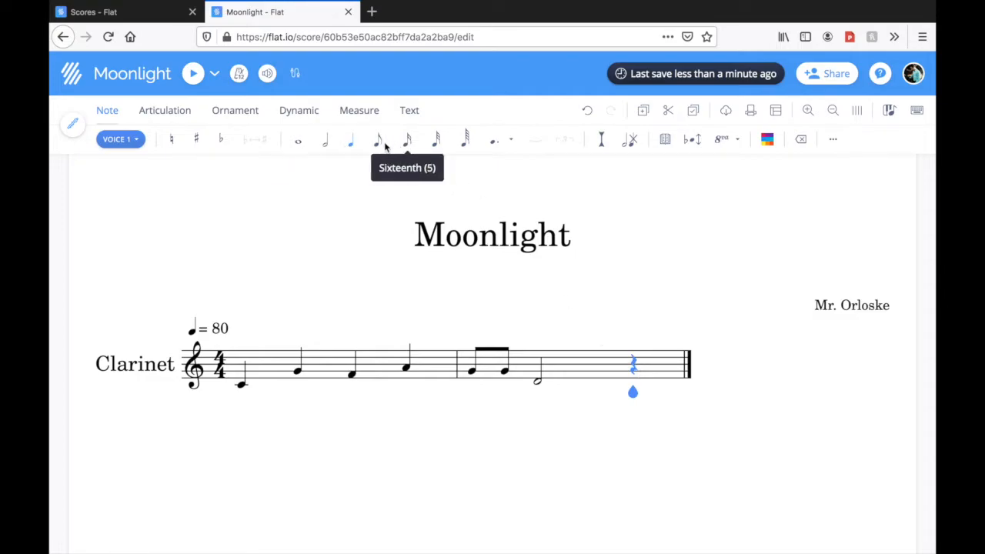
pyautogui.click(299, 146)
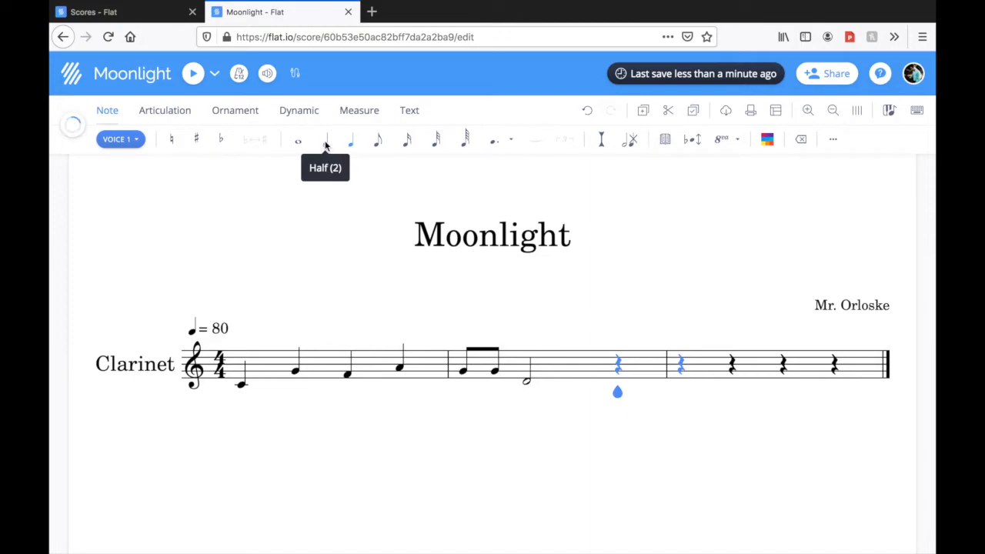
pyautogui.click(350, 147)
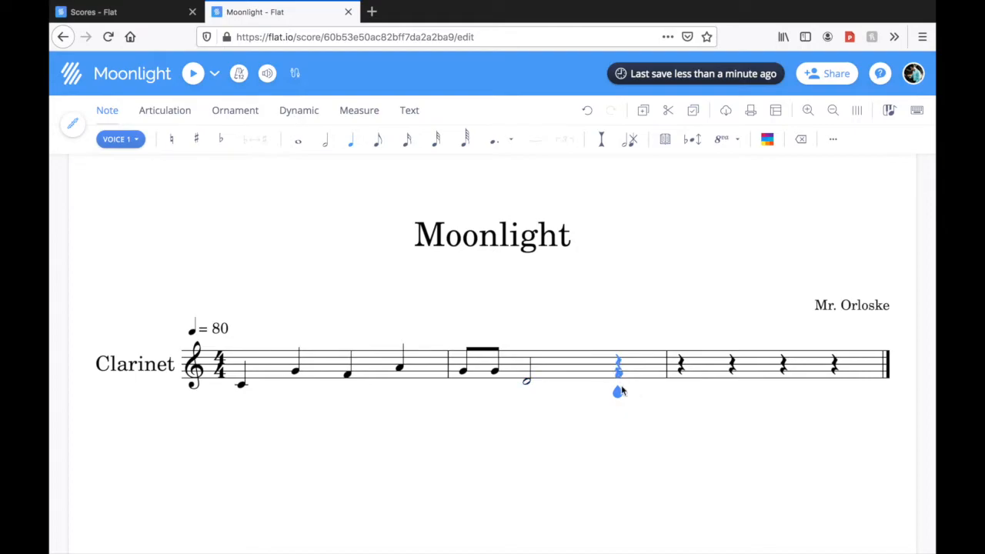
pyautogui.click(622, 385)
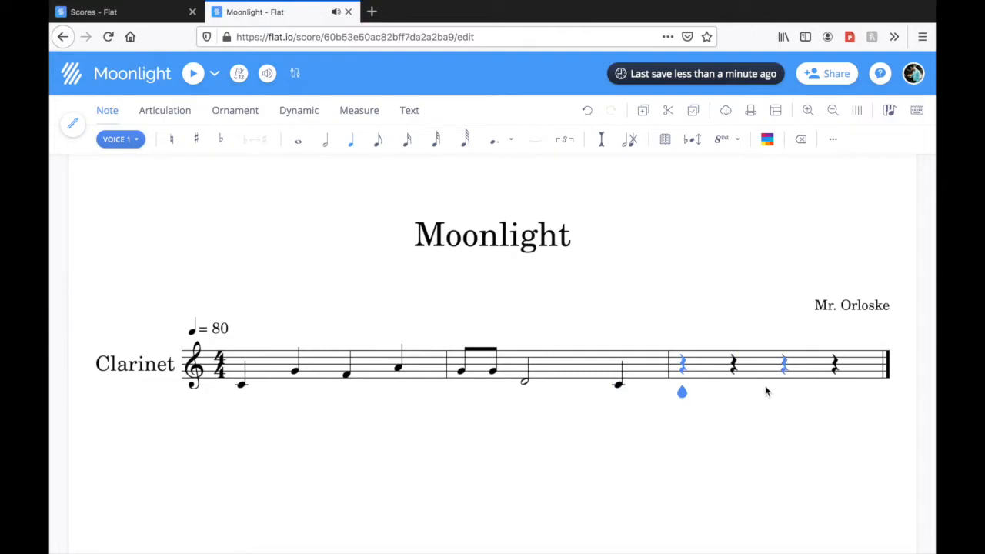
# Try adding a flat to the first measure's opening C, and undo the accidental
pyautogui.press('Left')
pyautogui.press('Left')
pyautogui.press('Left')
pyautogui.press('Left')
pyautogui.press('Left')
pyautogui.press('Left')
pyautogui.press('Left')
pyautogui.press('Left')
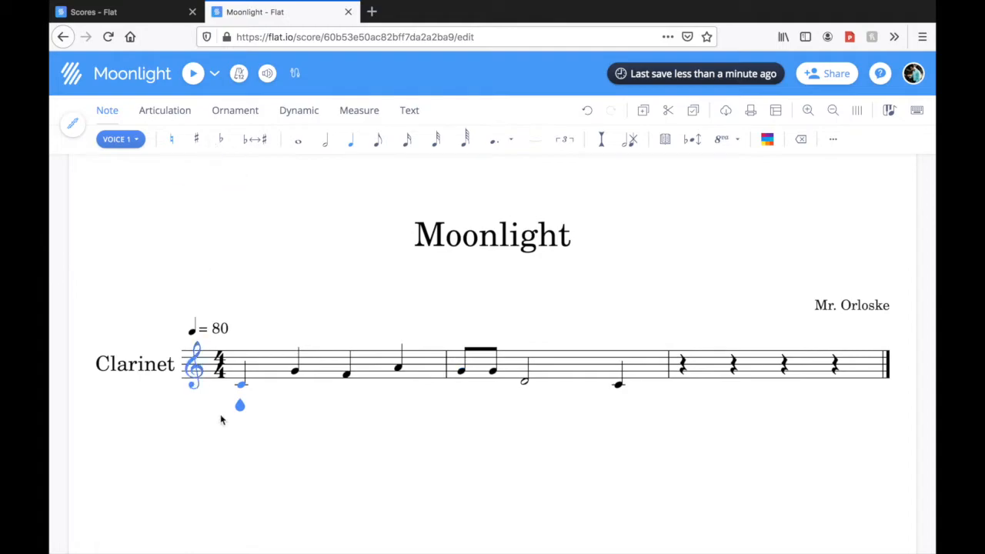
pyautogui.click(220, 142)
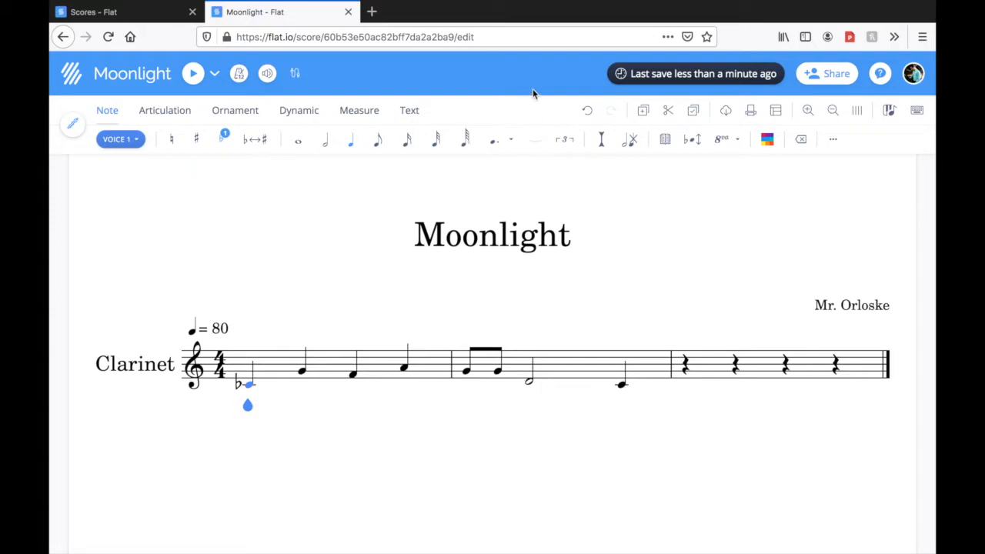
pyautogui.click(587, 110)
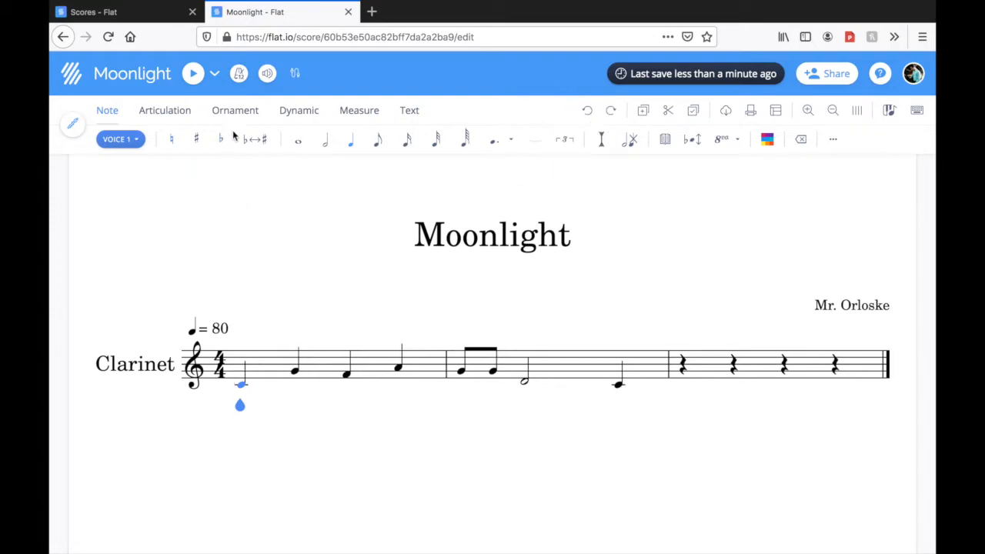
# Play back the melody, and set the quarter-note tempo to 100 BPM
pyautogui.click(193, 74)
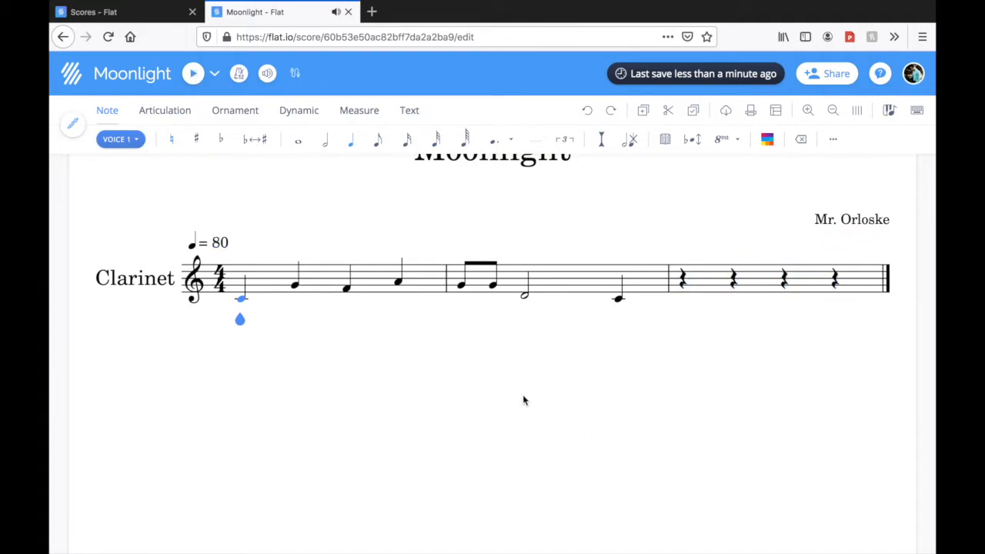
pyautogui.click(223, 245)
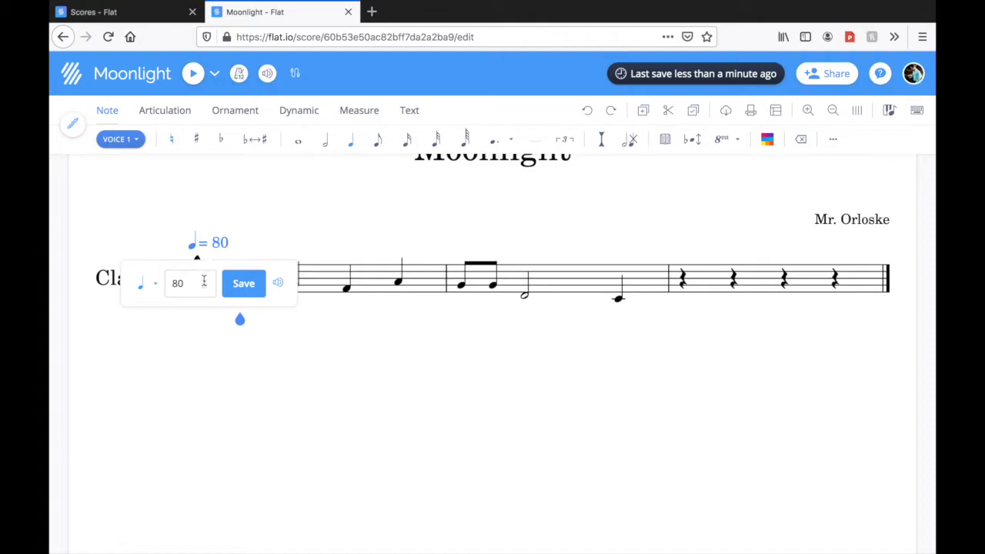
pyautogui.press('BackSpace')
pyautogui.press('BackSpace')
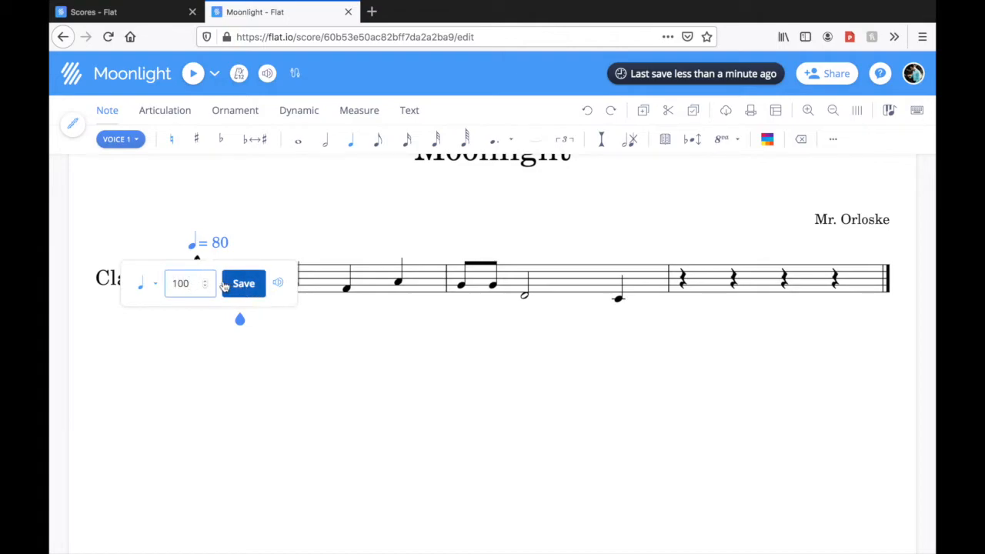
pyautogui.click(280, 285)
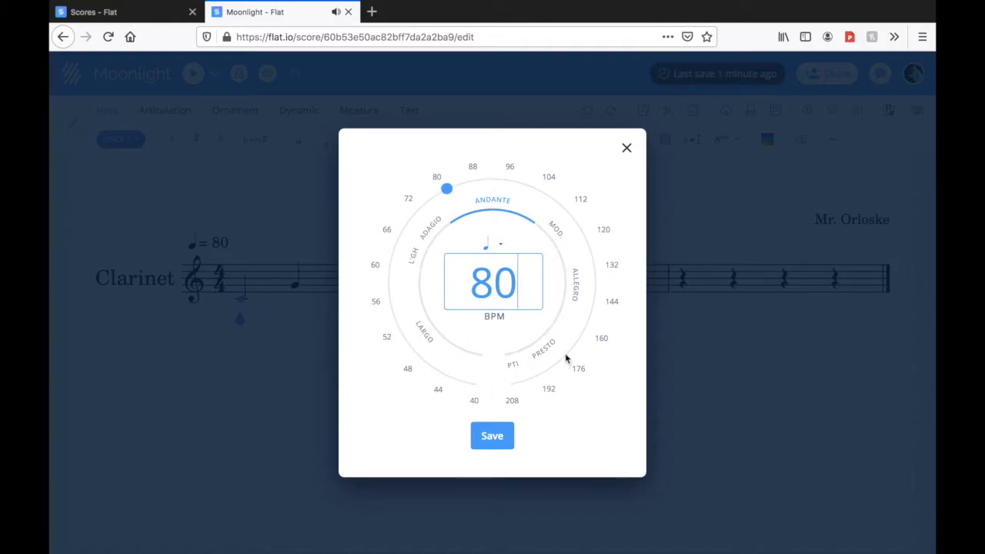
pyautogui.moveTo(444, 193); pyautogui.dragTo(522, 186)
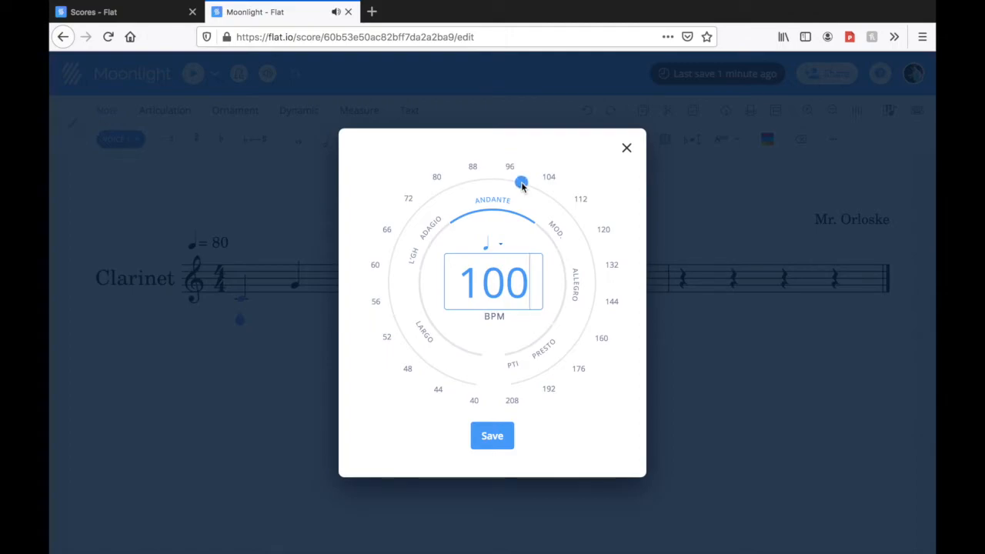
pyautogui.click(497, 438)
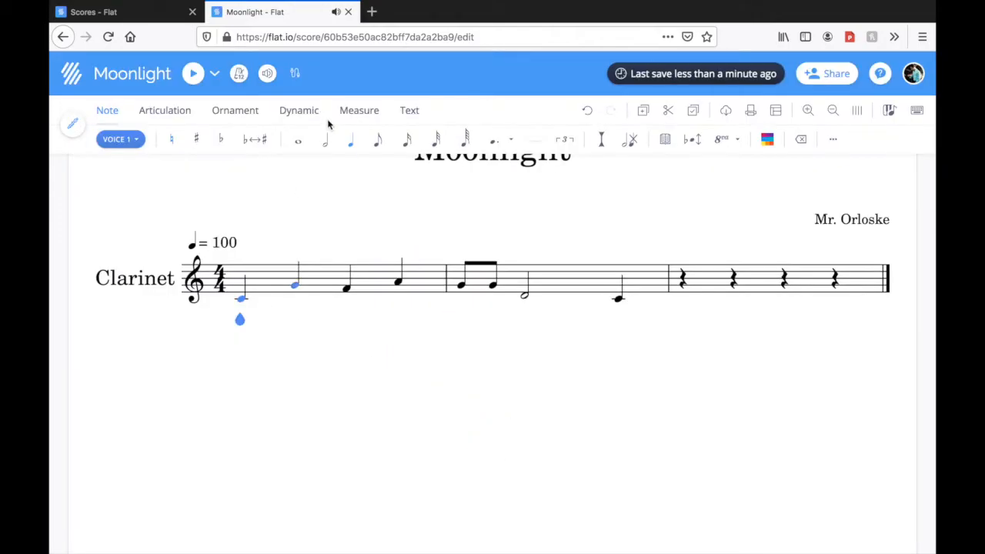
# Play back the melody at the new tempo, and display the measure-editing tools
pyautogui.click(194, 74)
pyautogui.scroll(1, 413, 350)
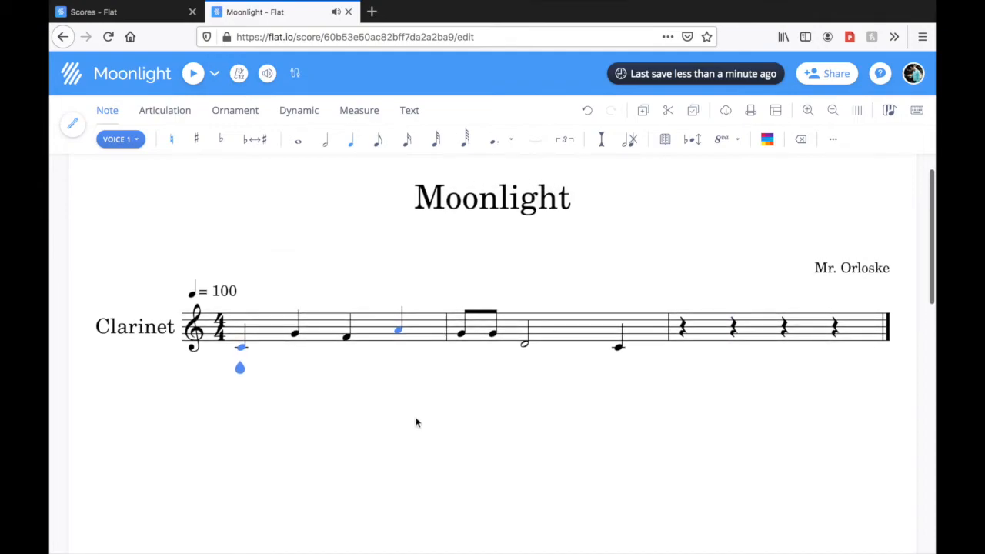
pyautogui.press('Right')
pyautogui.press('Right')
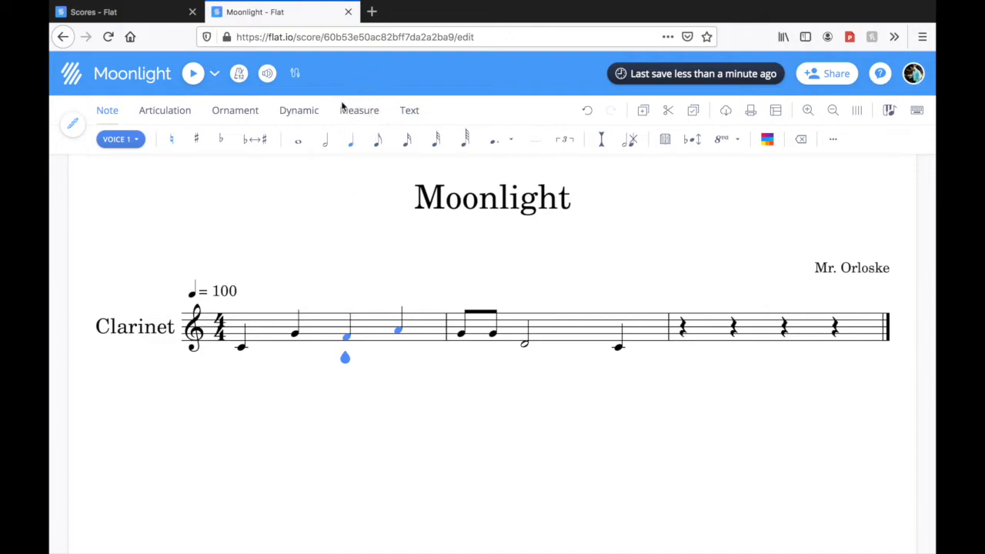
pyautogui.click(366, 112)
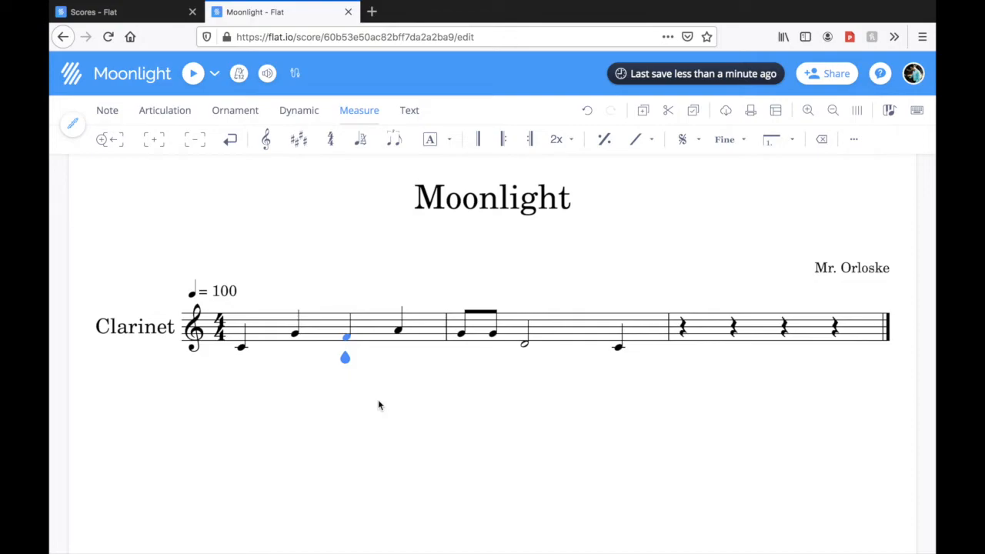
pyautogui.press('space')
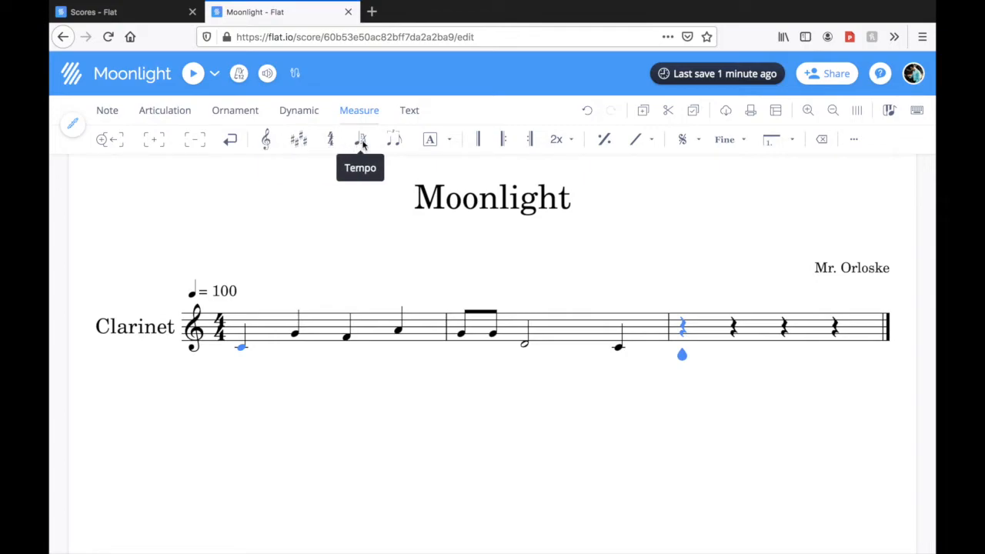
pyautogui.click(215, 296)
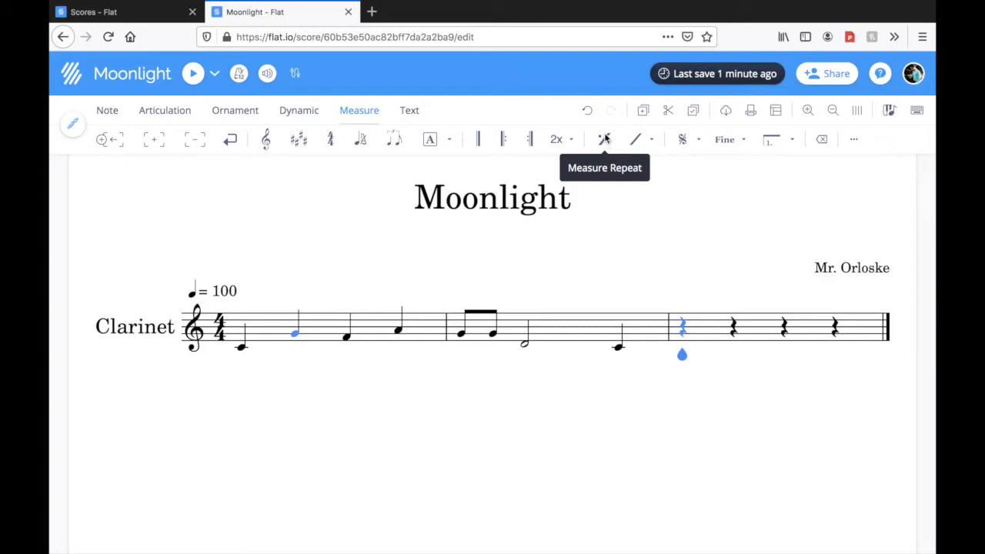
pyautogui.click(731, 144)
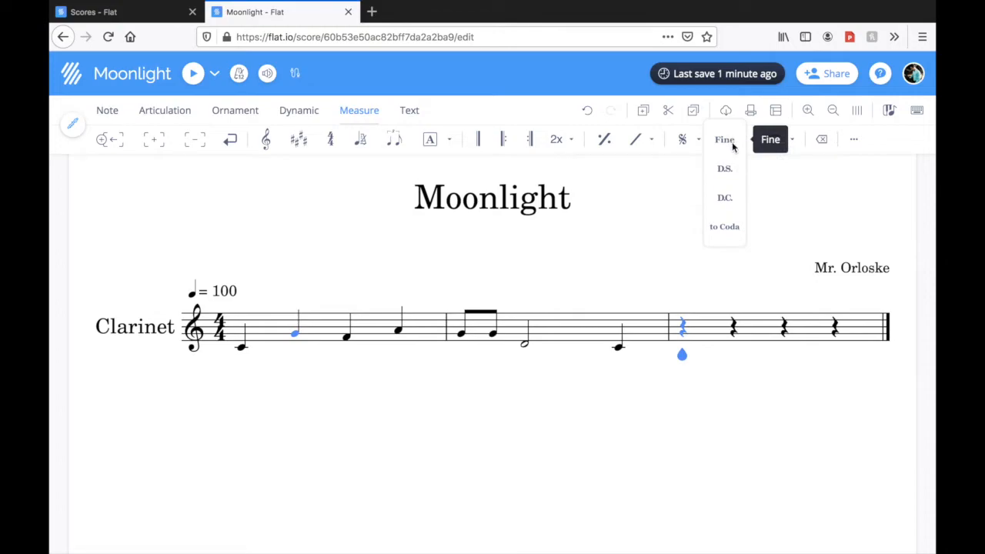
pyautogui.click(773, 217)
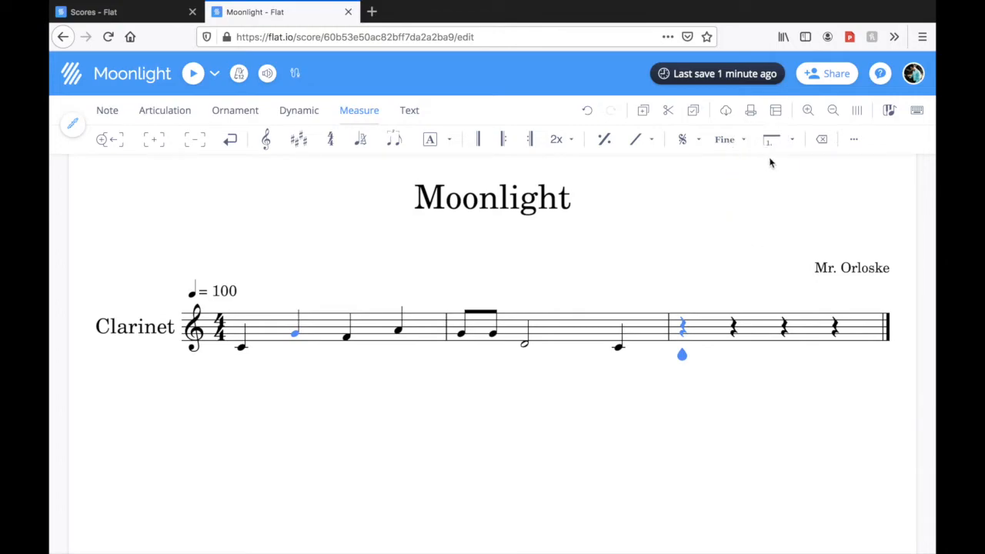
pyautogui.click(775, 145)
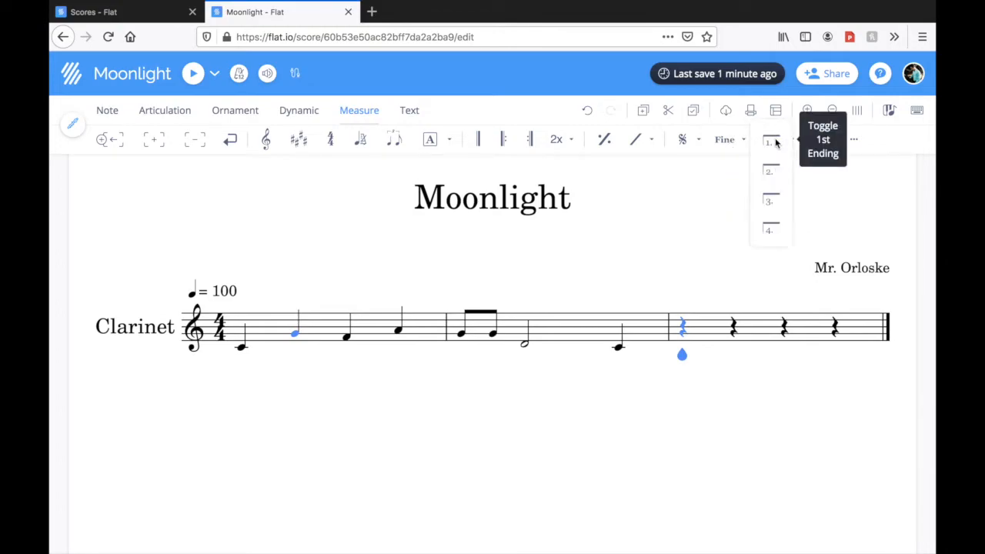
pyautogui.click(726, 215)
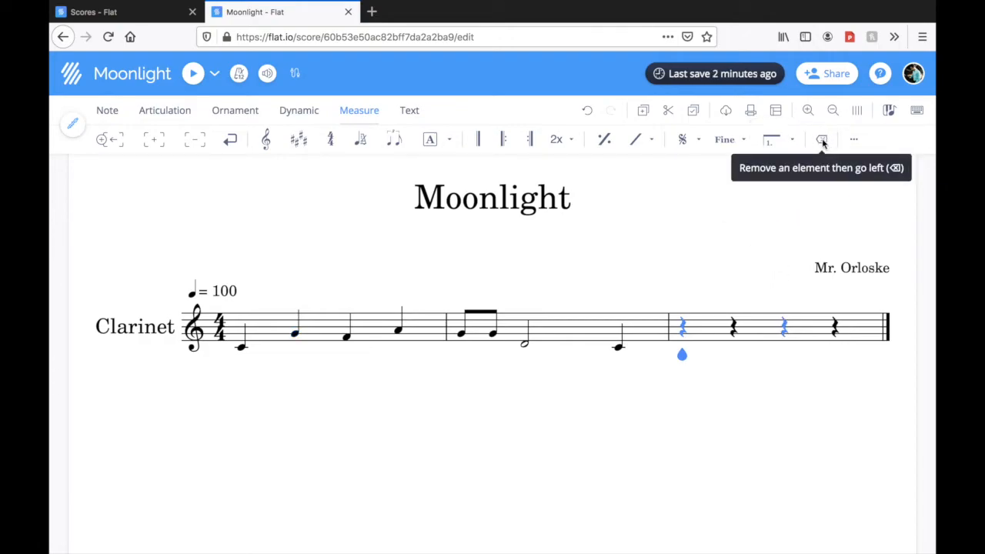
pyautogui.click(855, 140)
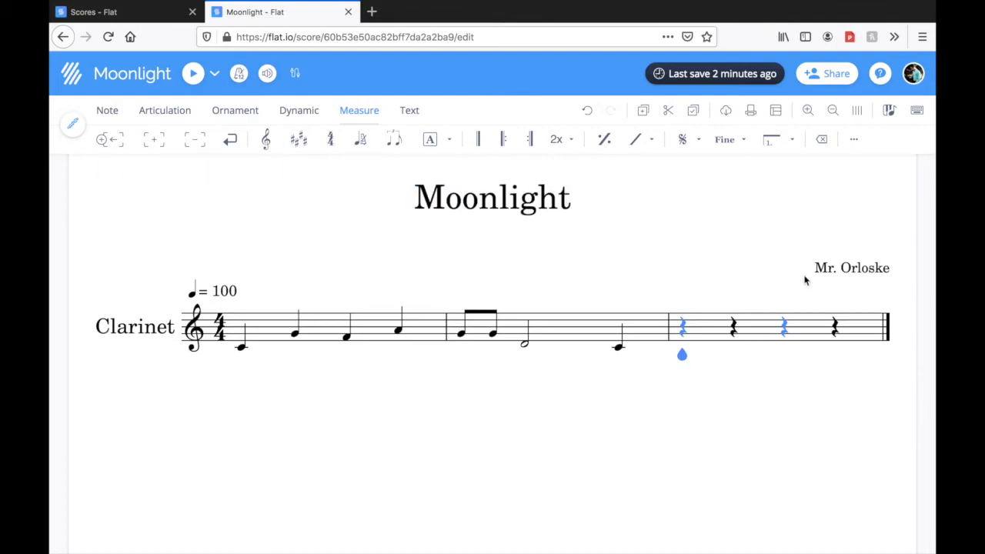
# Remove the empty third measure, and insert six empty measures after the second measure
pyautogui.click(195, 144)
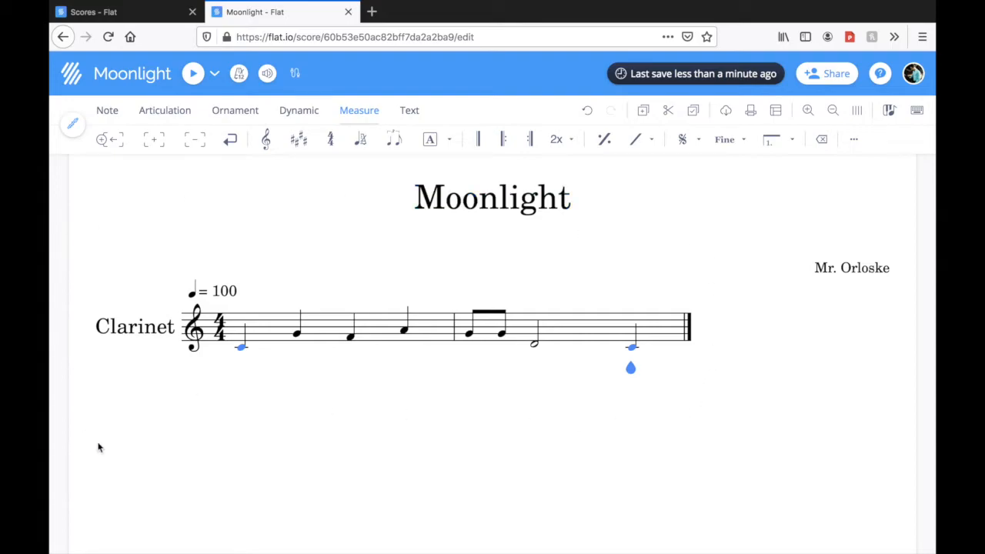
pyautogui.click(155, 141)
pyautogui.click(155, 150)
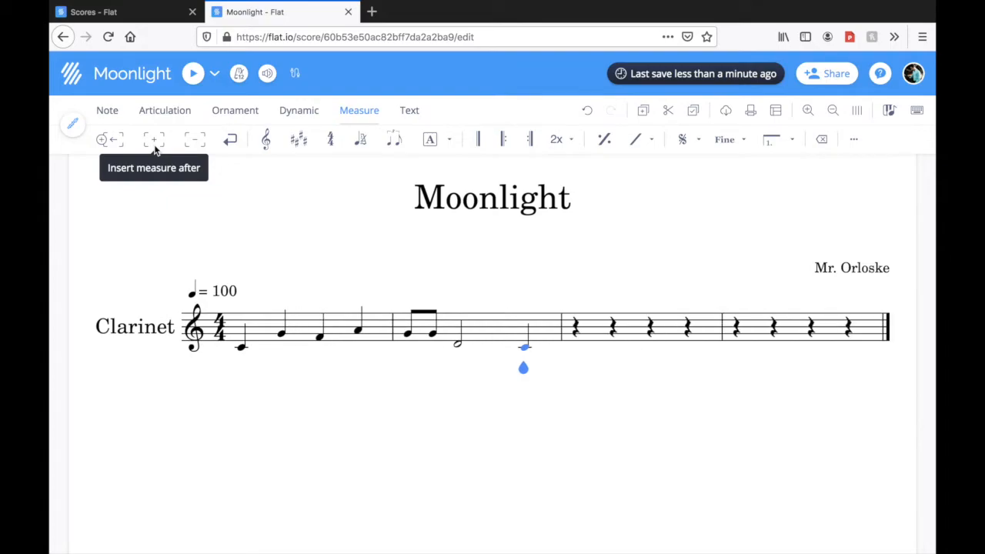
pyautogui.click(155, 150)
pyautogui.click(154, 150)
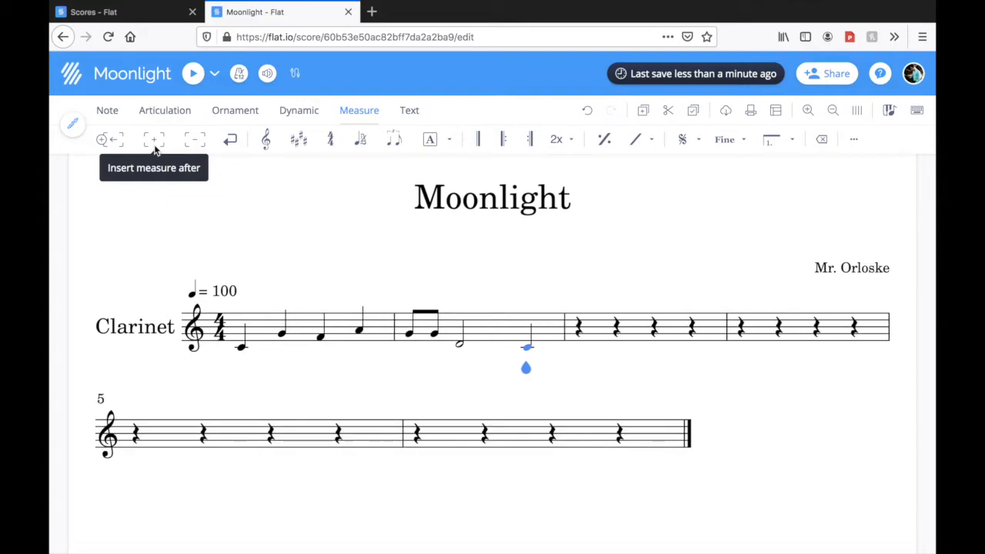
pyautogui.click(155, 150)
pyautogui.click(155, 150)
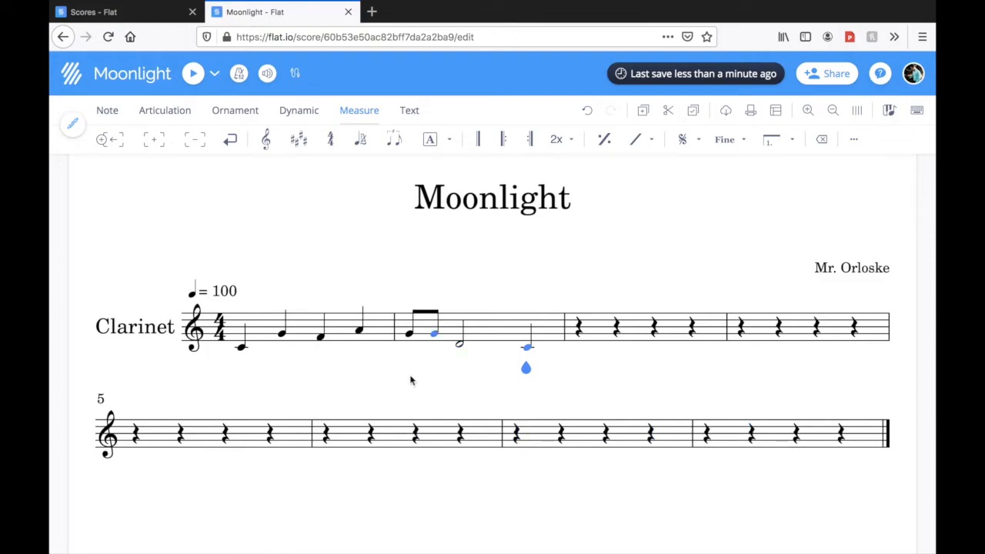
# Remove the last three empty measures from the end of the score
pyautogui.click(709, 443)
pyautogui.click(197, 143)
pyautogui.click(198, 143)
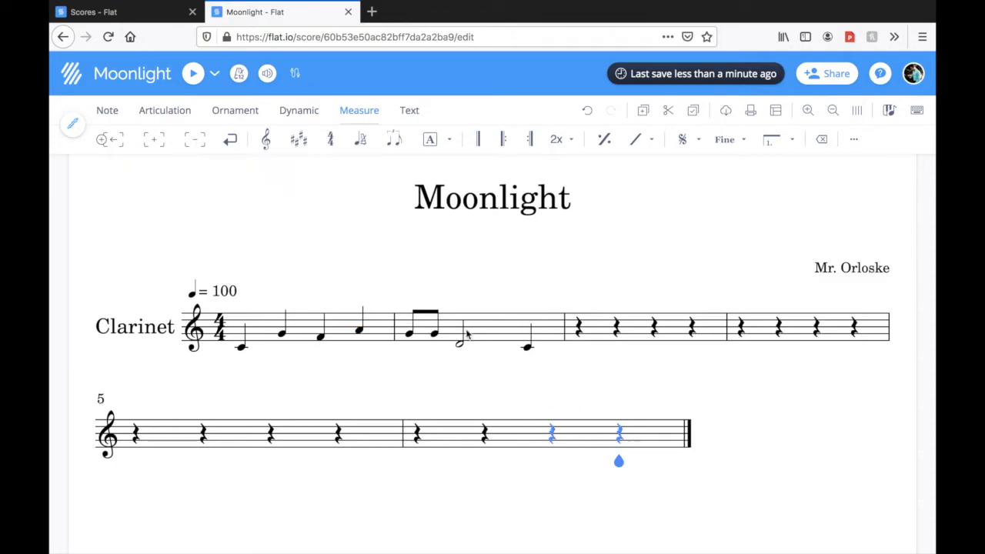
# Remove the three remaining empty measures after the second measure
pyautogui.click(192, 145)
pyautogui.click(193, 145)
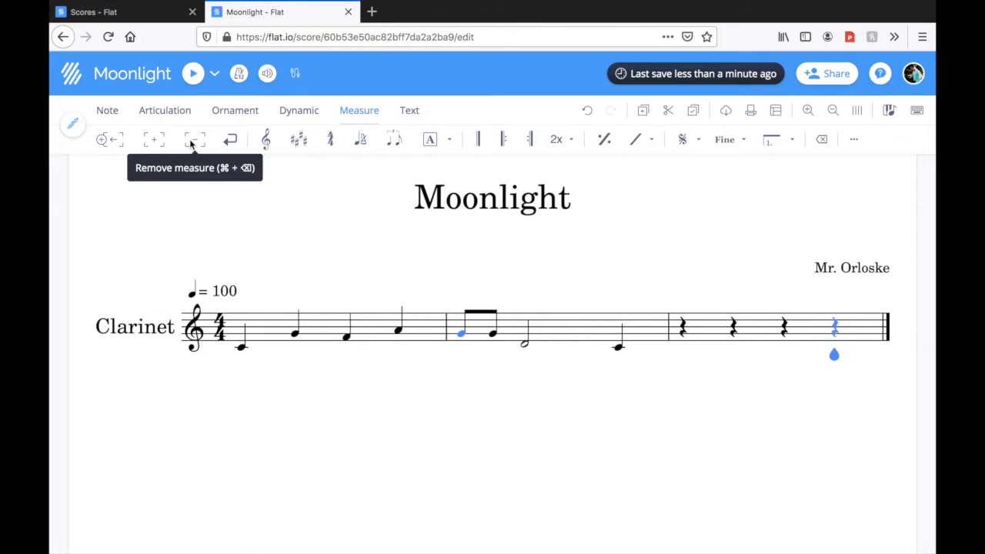
pyautogui.click(193, 145)
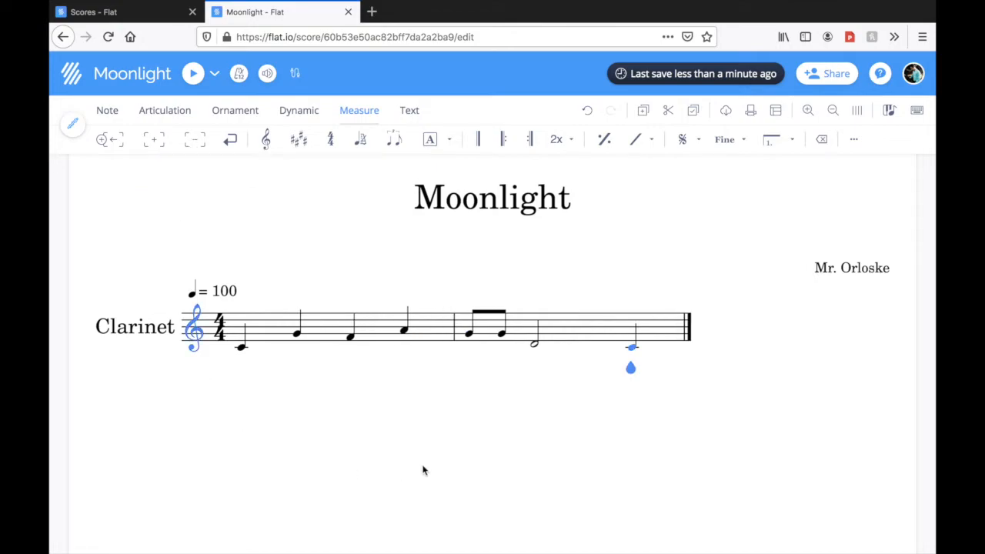
# Try a piano dynamic on the first note, play back the melody, and undo the marking
pyautogui.press('Left')
pyautogui.press('Left')
pyautogui.press('Left')
pyautogui.press('Left')
pyautogui.press('Left')
pyautogui.press('Left')
pyautogui.press('Left')
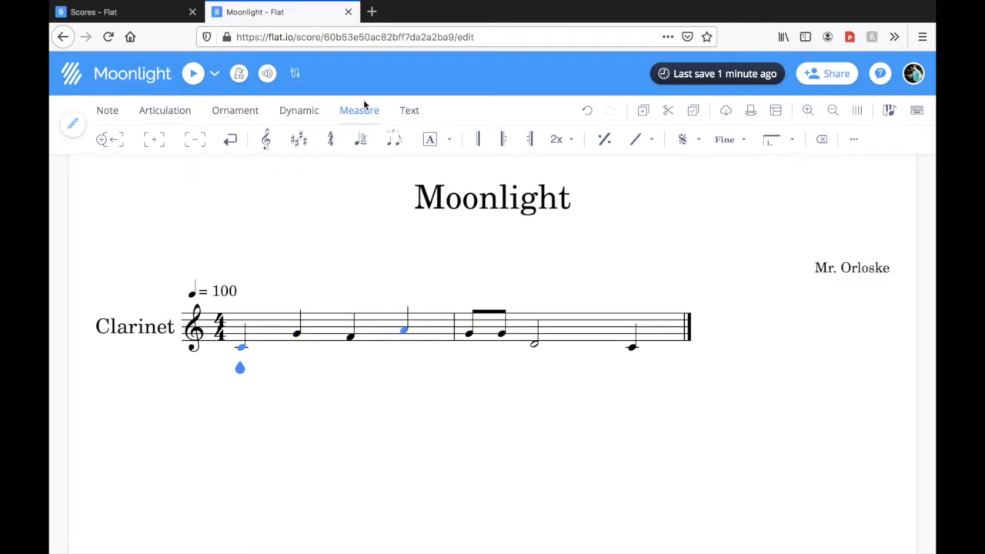
pyautogui.click(302, 110)
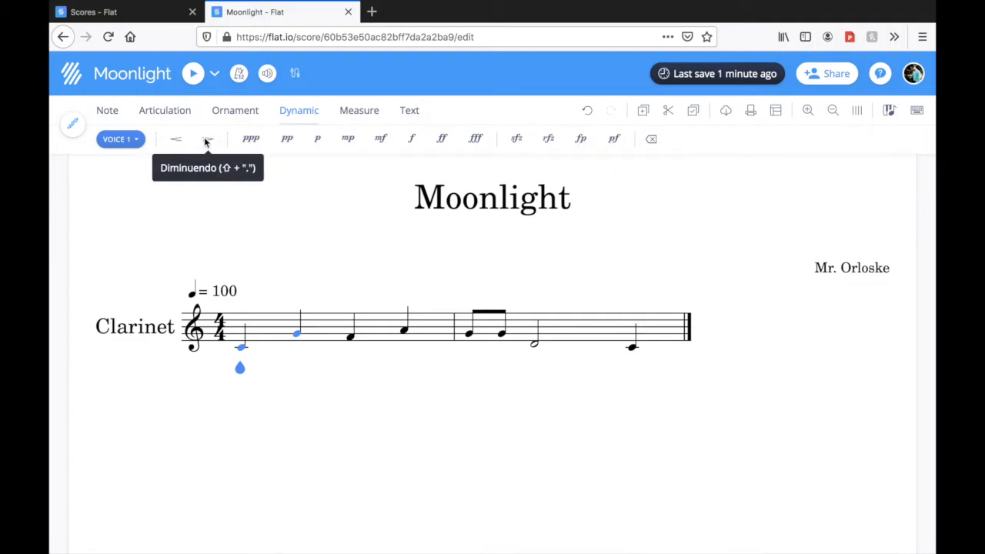
pyautogui.click(319, 139)
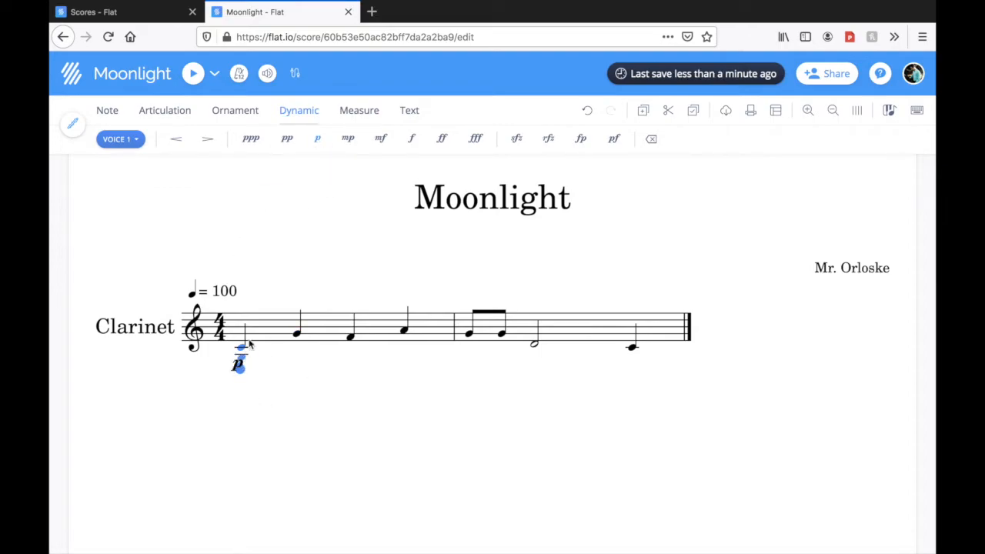
pyautogui.click(193, 80)
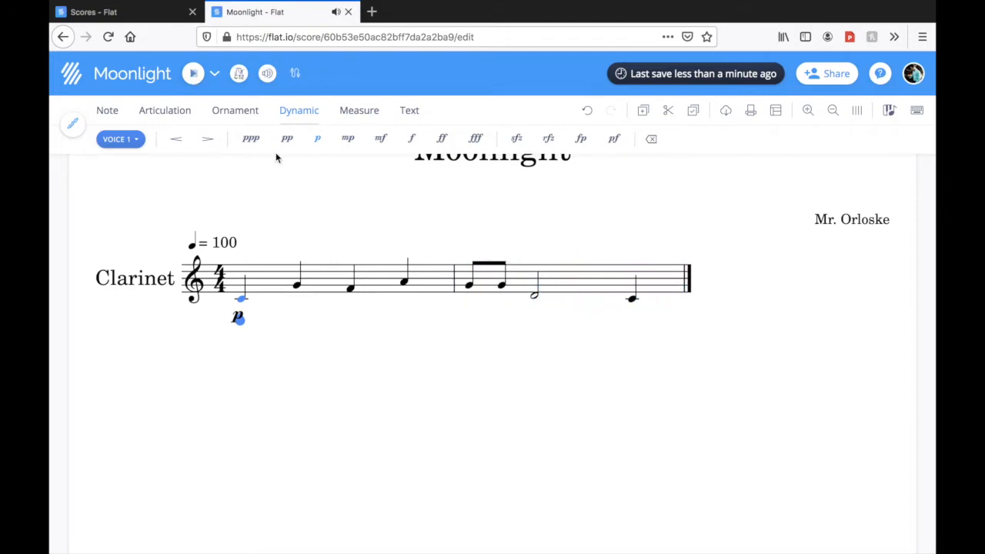
pyautogui.click(587, 110)
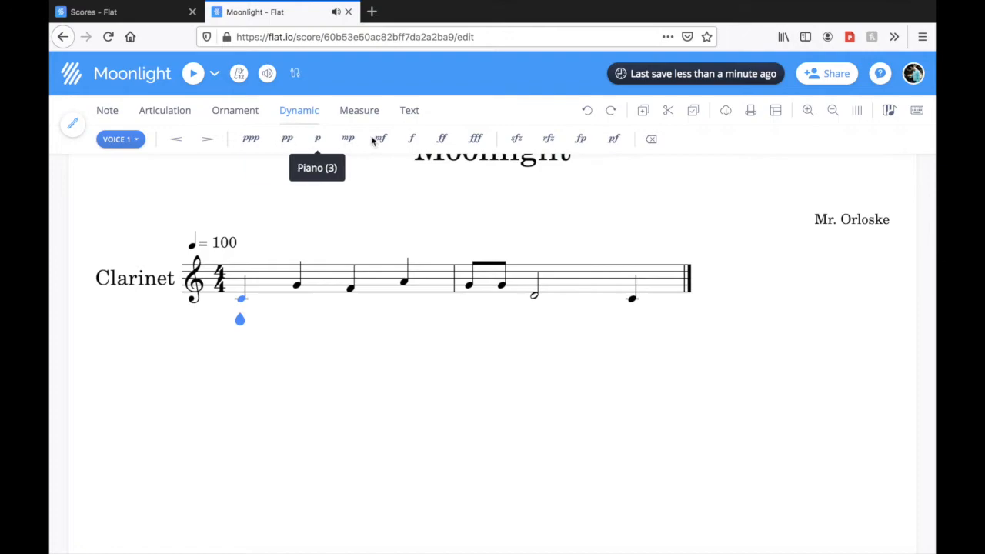
# Try a forte dynamic on the first note, play back the melody, and undo the marking
pyautogui.click(414, 141)
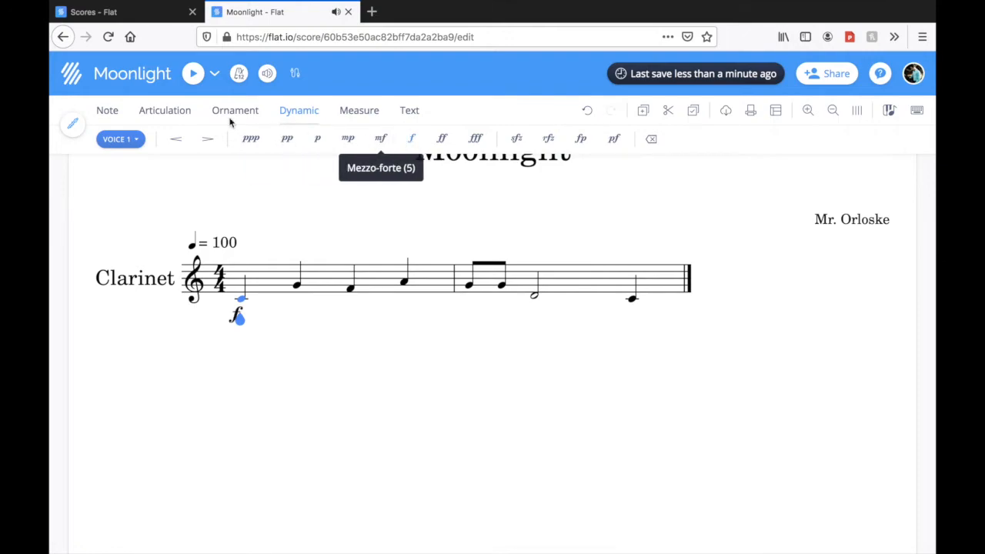
pyautogui.click(193, 72)
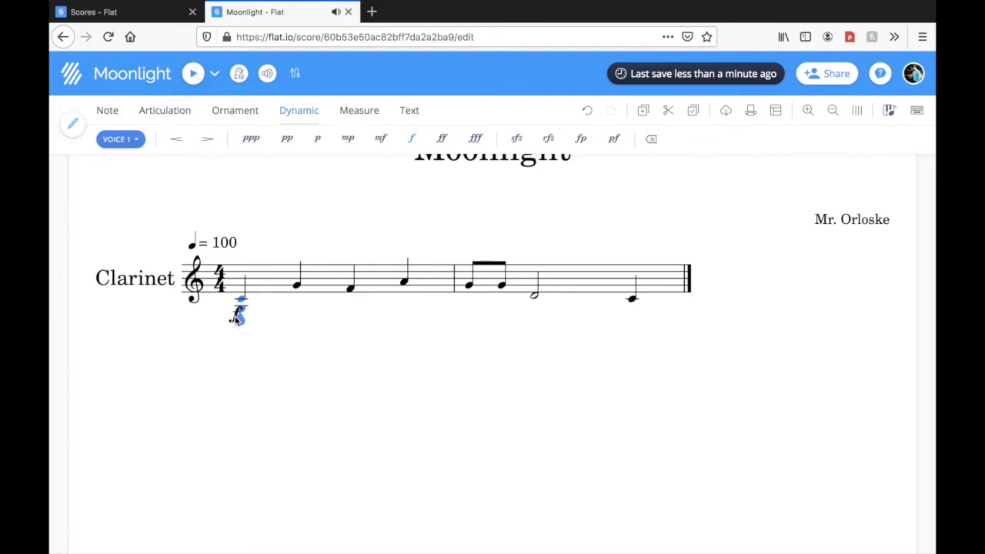
pyautogui.click(586, 110)
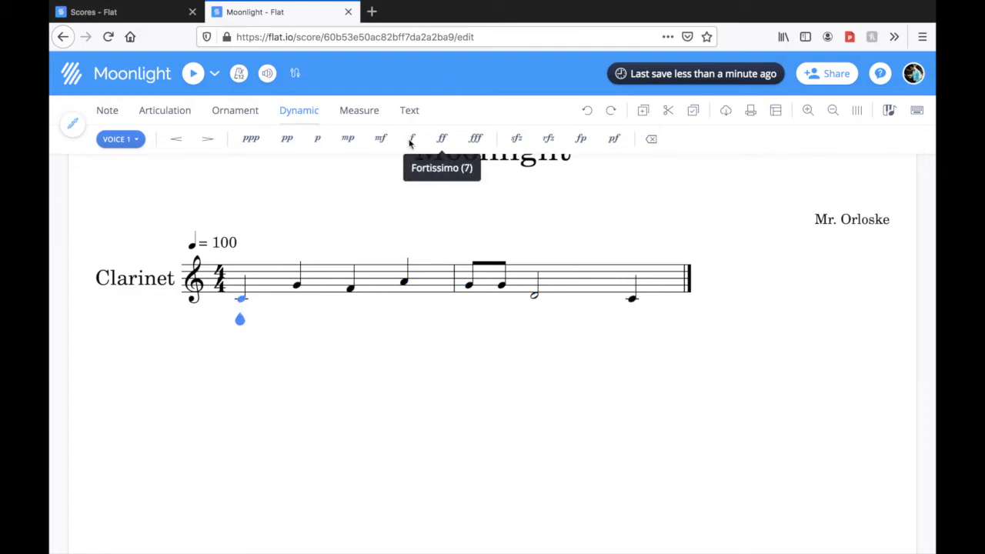
# Mark the first note piano, and add a crescendo from it to the half note in the second measure
pyautogui.click(319, 138)
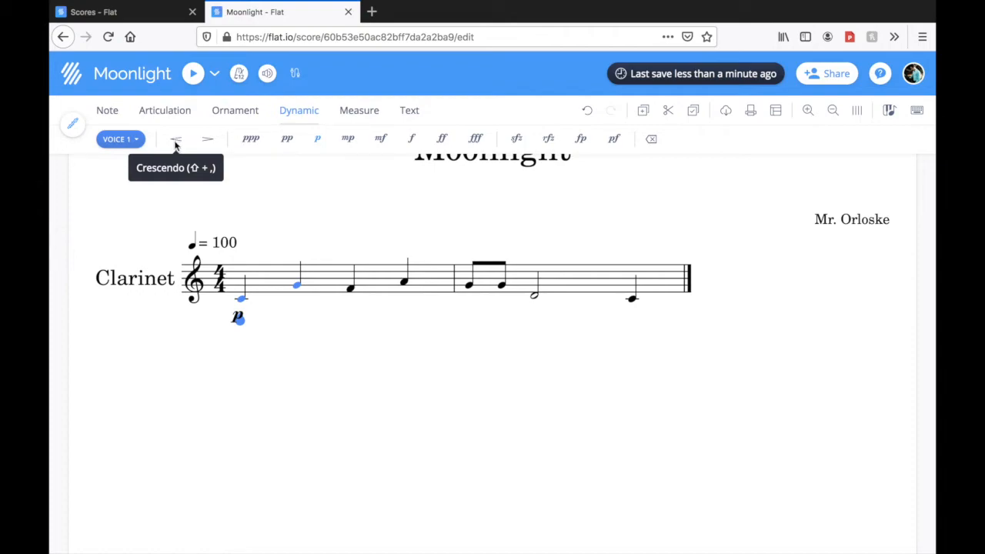
pyautogui.click(175, 146)
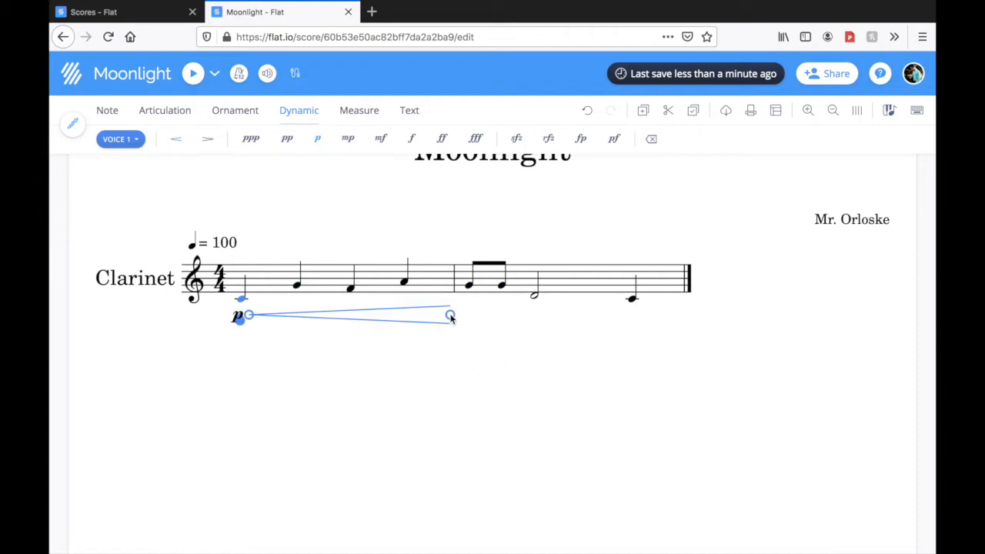
pyautogui.moveTo(451, 317); pyautogui.dragTo(524, 319)
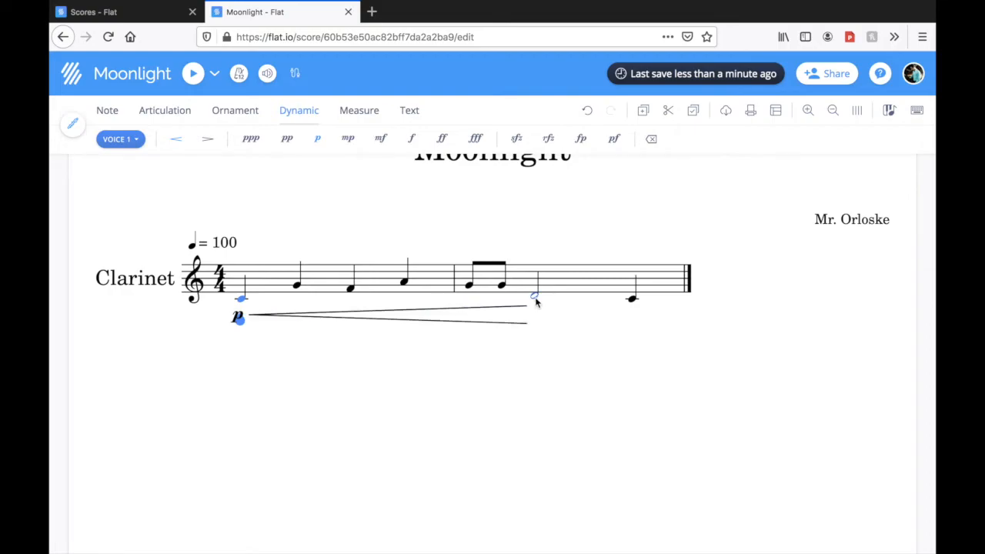
# Mark the half note in the second measure forte
pyautogui.click(536, 298)
pyautogui.click(536, 299)
pyautogui.click(412, 141)
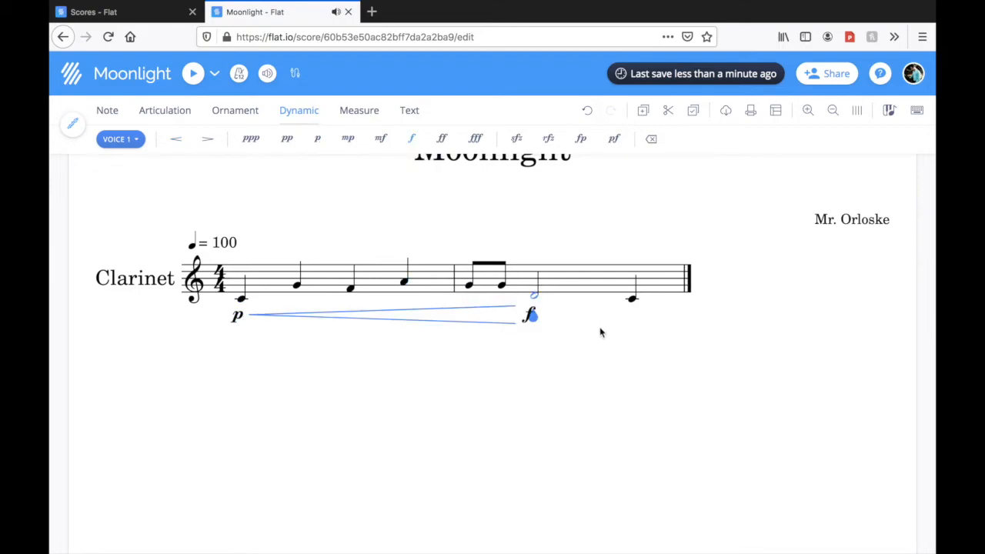
# Play back the melody from the first note, and change that note's dynamic to pianissimo for another playback
pyautogui.press('Left')
pyautogui.press('Left')
pyautogui.press('Left')
pyautogui.press('Left')
pyautogui.press('Left')
pyautogui.press('Left')
pyautogui.click(193, 73)
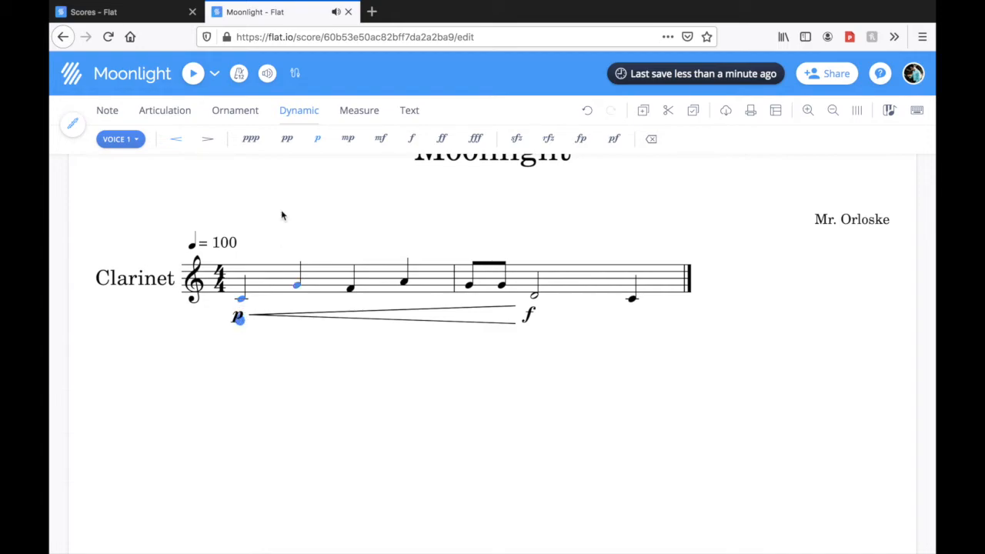
pyautogui.click(287, 140)
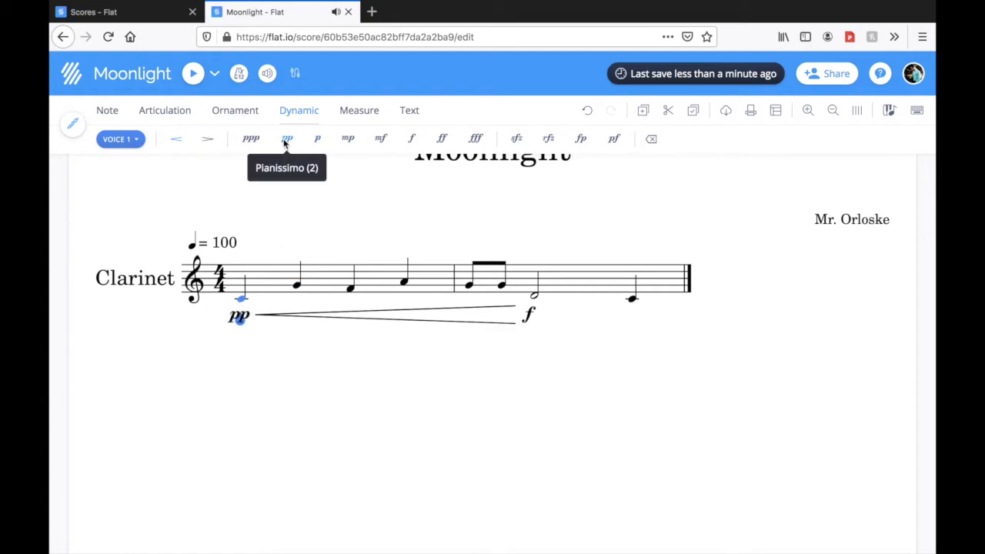
pyautogui.click(194, 74)
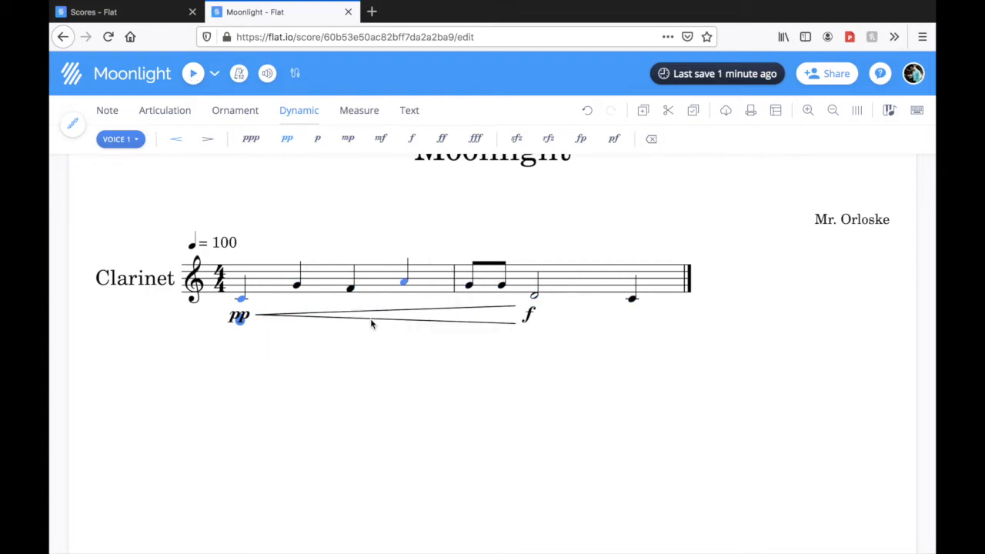
# Add tenuto marks to the first two quarter notes, C and G
pyautogui.click(181, 114)
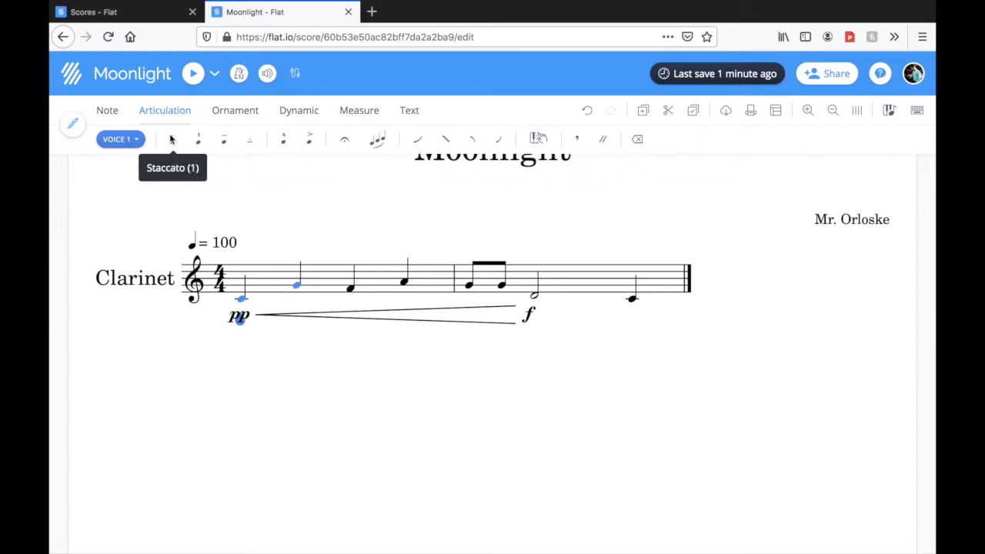
pyautogui.click(241, 297)
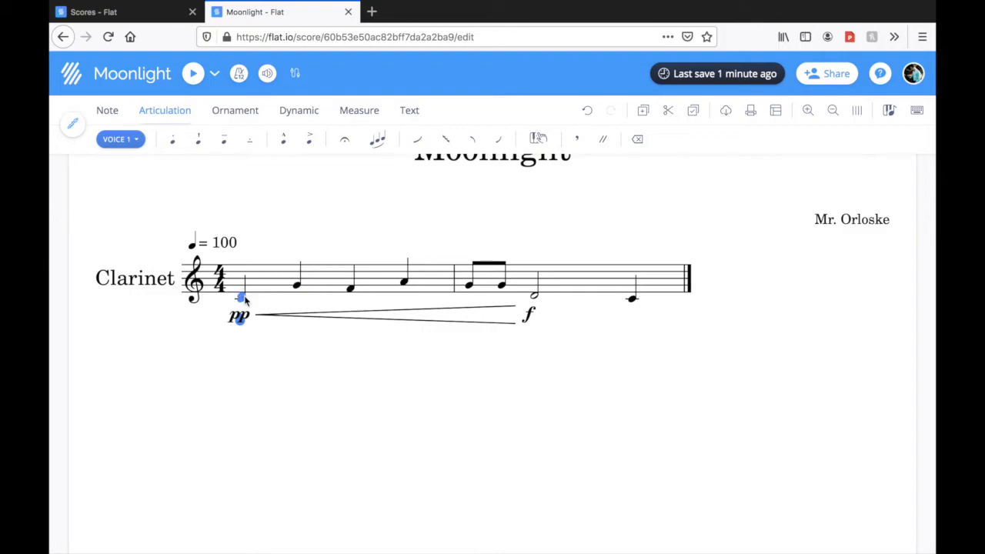
pyautogui.click(224, 143)
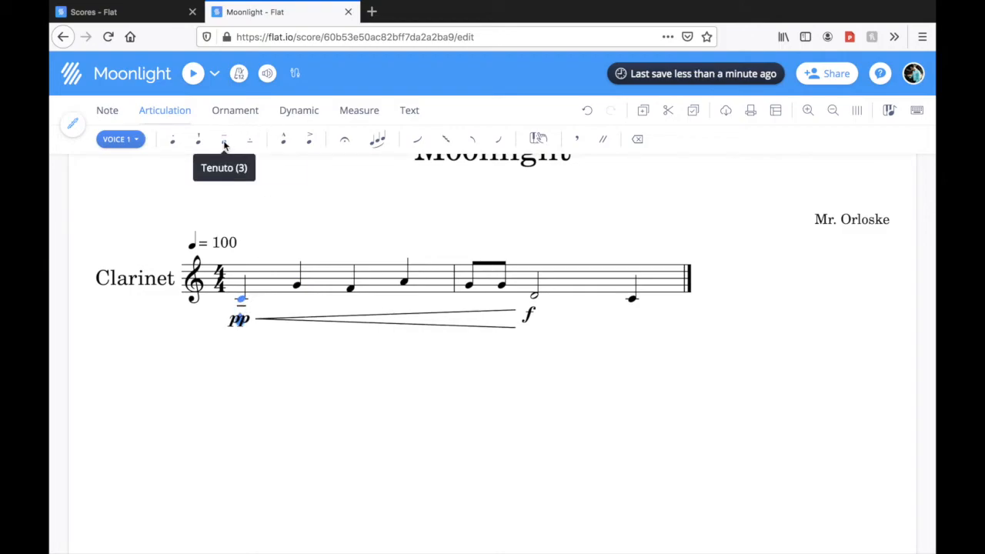
pyautogui.click(295, 277)
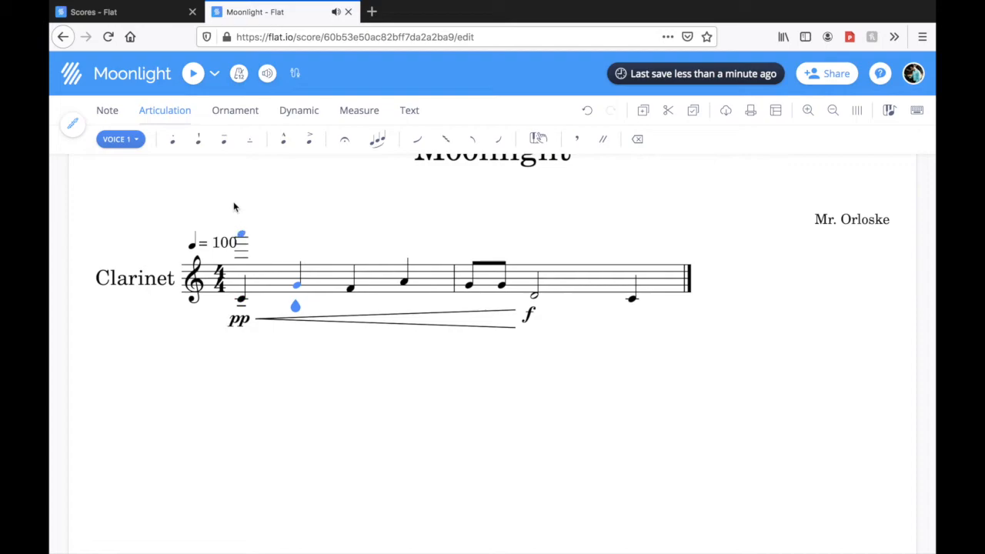
pyautogui.click(224, 143)
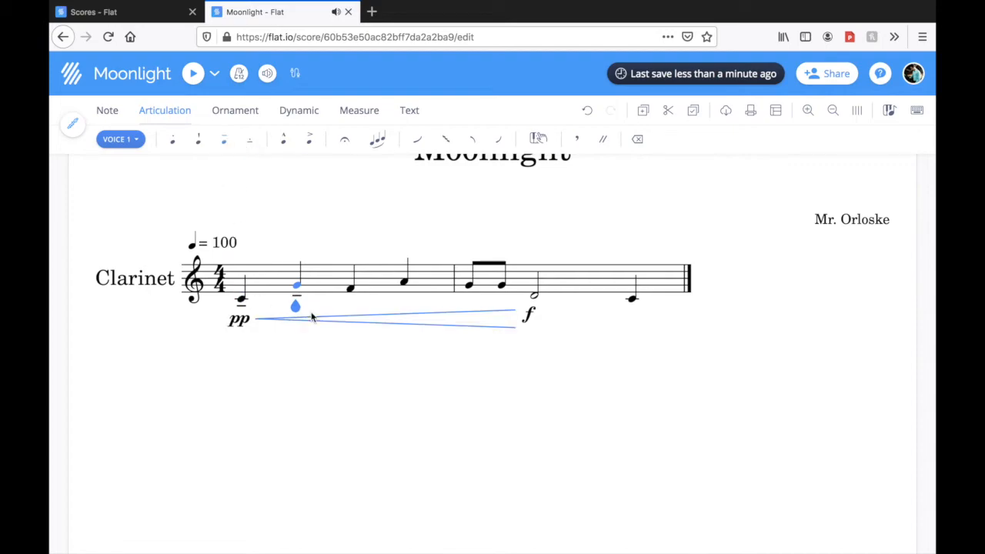
# Replace the quarter note F on beat three of the first measure with sixteenth notes E, F, G and A
pyautogui.press('Right')
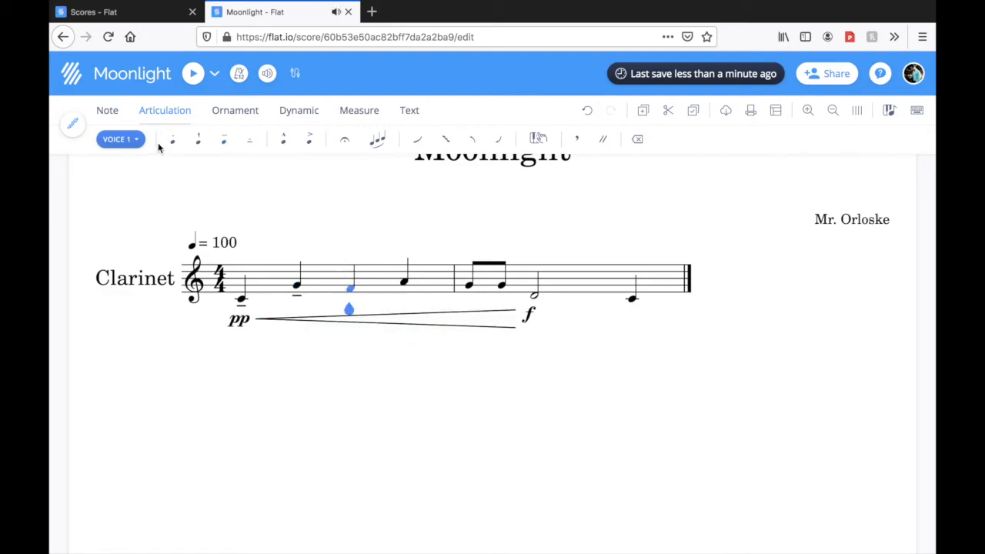
pyautogui.click(107, 112)
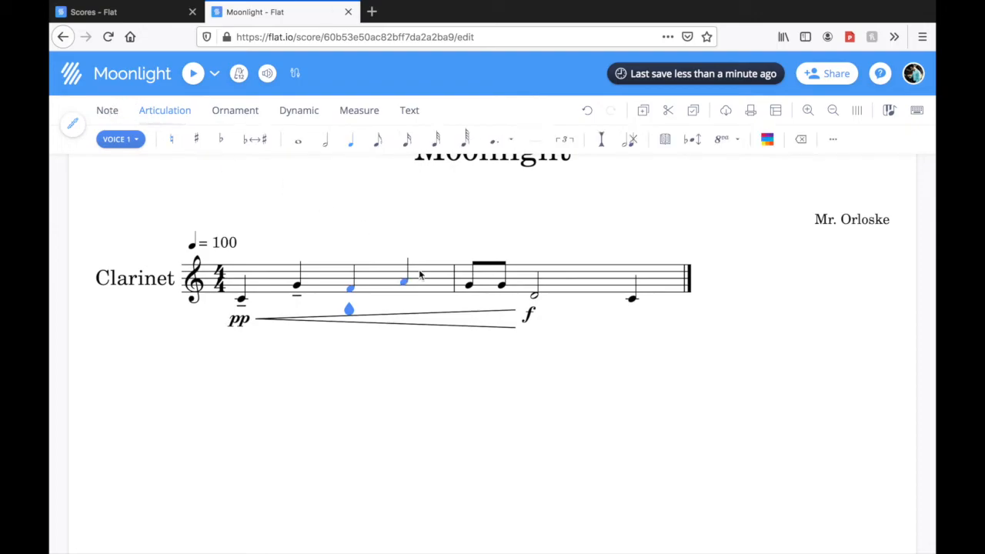
pyautogui.click(407, 142)
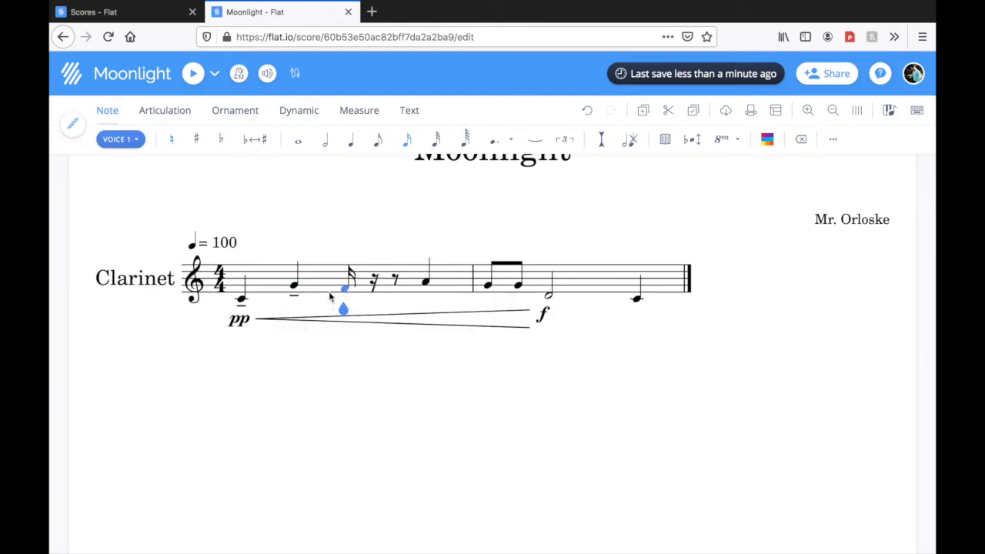
pyautogui.press('Down')
pyautogui.press('Right')
pyautogui.press('f')
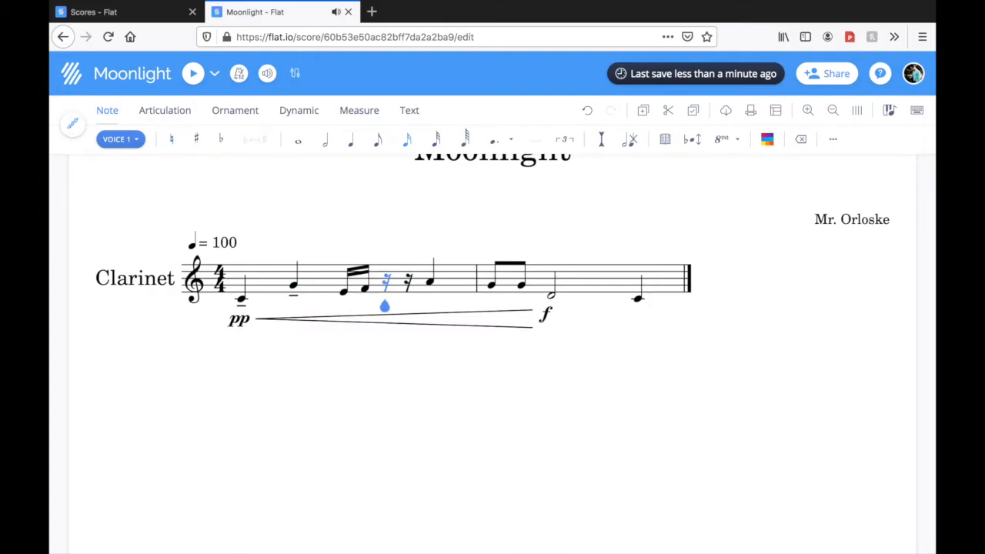
pyautogui.press('g')
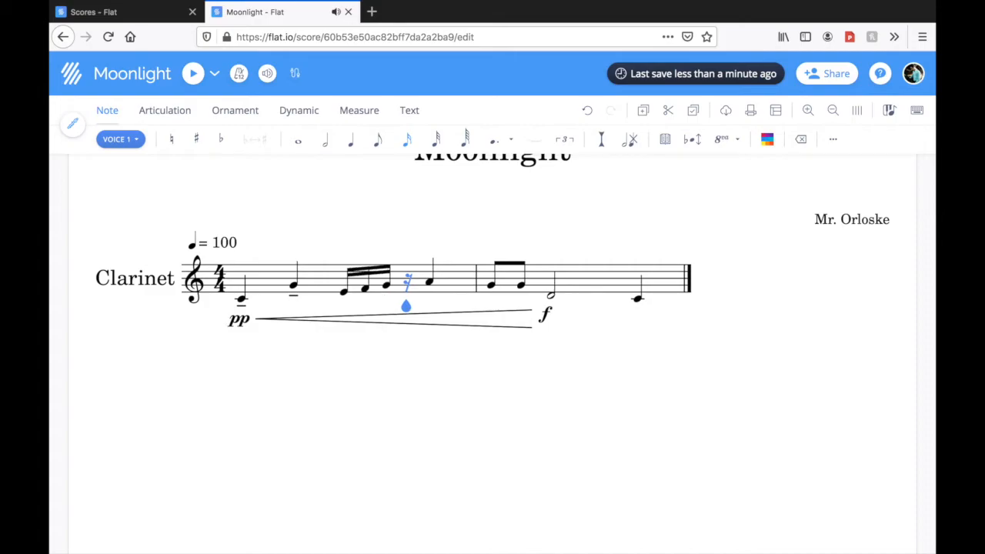
pyautogui.press('a')
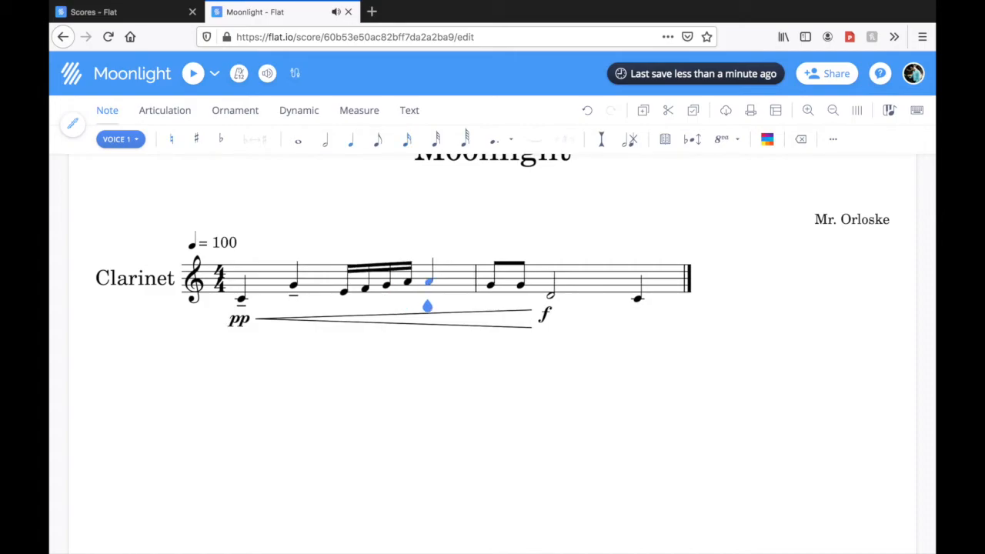
# Add staccato to the four sixteenth notes, and tenuto to the quarter note A that ends the first measure
pyautogui.press('Left')
pyautogui.press('Left')
pyautogui.press('Left')
pyautogui.press('Left')
pyautogui.hotkey('shift', 'Right')
pyautogui.click(165, 111)
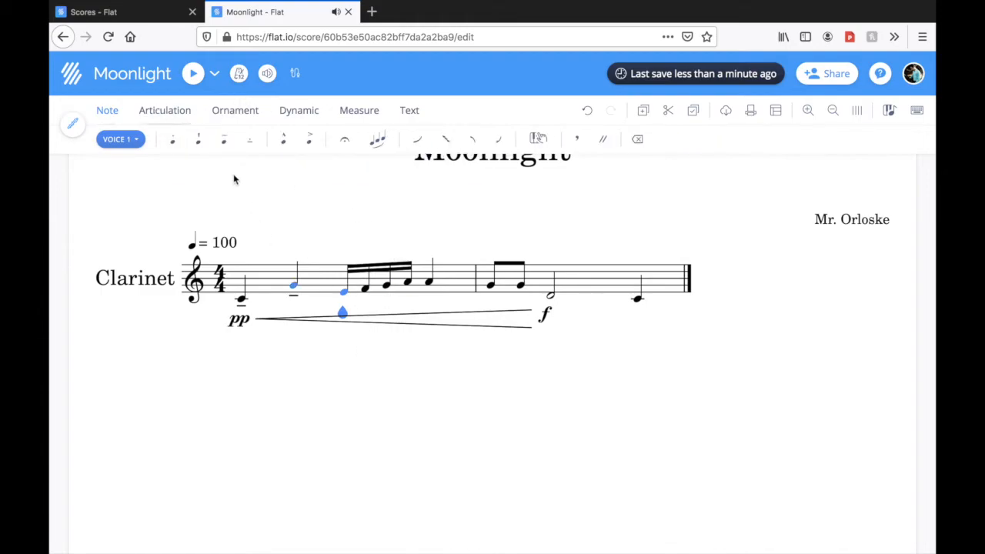
pyautogui.click(173, 141)
pyautogui.press('1')
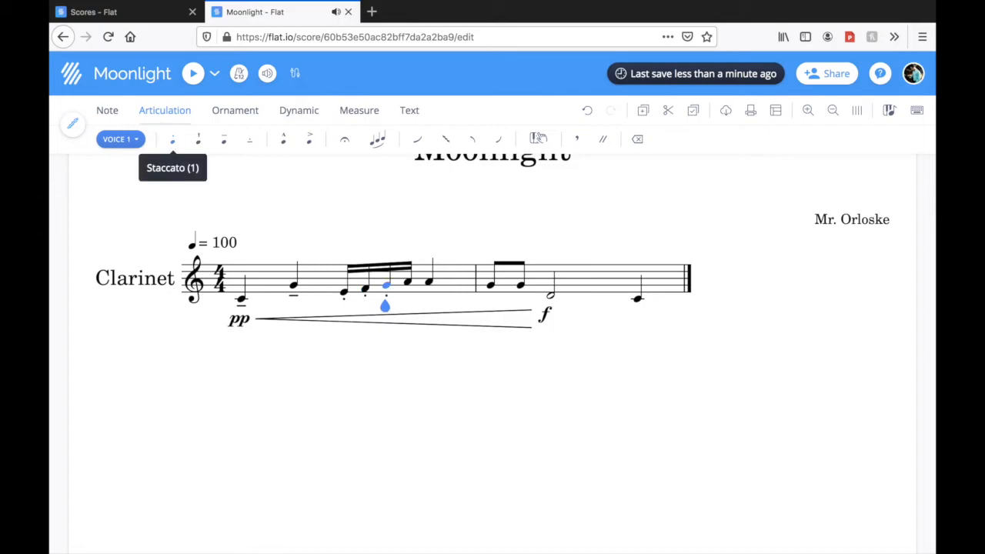
pyautogui.press('1')
pyautogui.press('1')
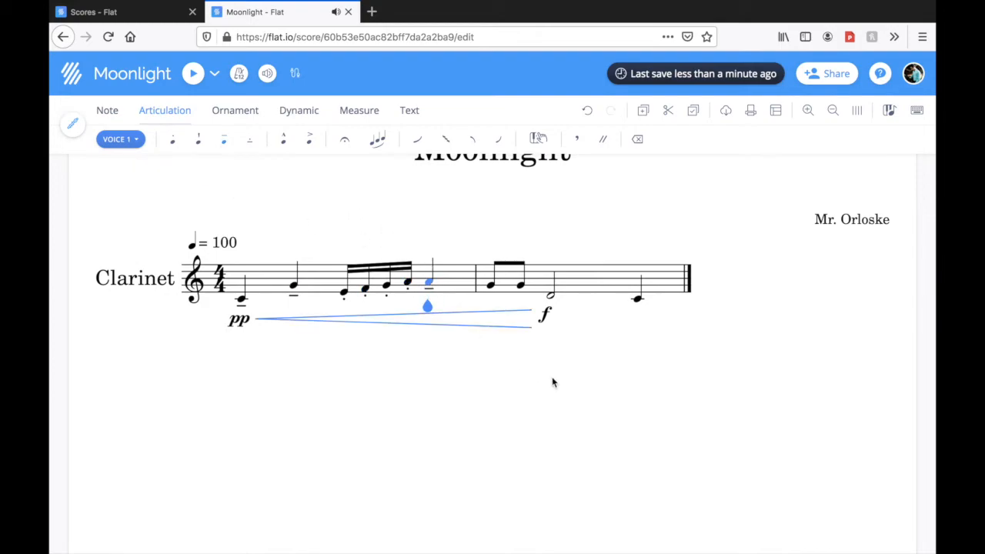
pyautogui.press('3')
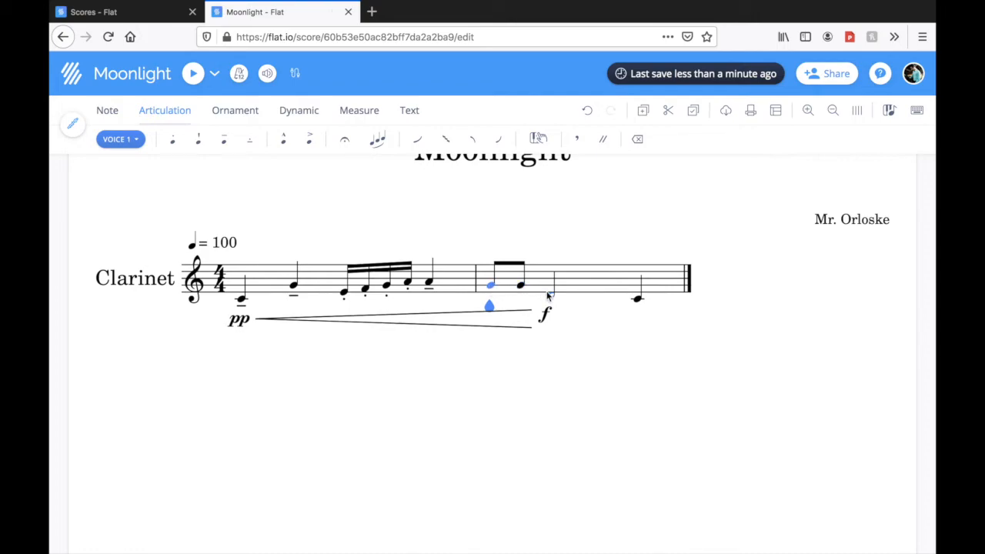
# Add an accent to the half note in the second measure, and a tenuto to the final quarter note
pyautogui.press('Right')
pyautogui.press('Right')
pyautogui.click(308, 139)
pyautogui.click(638, 298)
pyautogui.click(224, 141)
# Play back the melody with its articulations from the first note
pyautogui.press('Left')
pyautogui.press('Left')
pyautogui.press('Left')
pyautogui.press('Left')
pyautogui.press('Left')
pyautogui.press('Left')
pyautogui.press('Left')
pyautogui.press('Left')
pyautogui.press('Left')
pyautogui.press('Left')
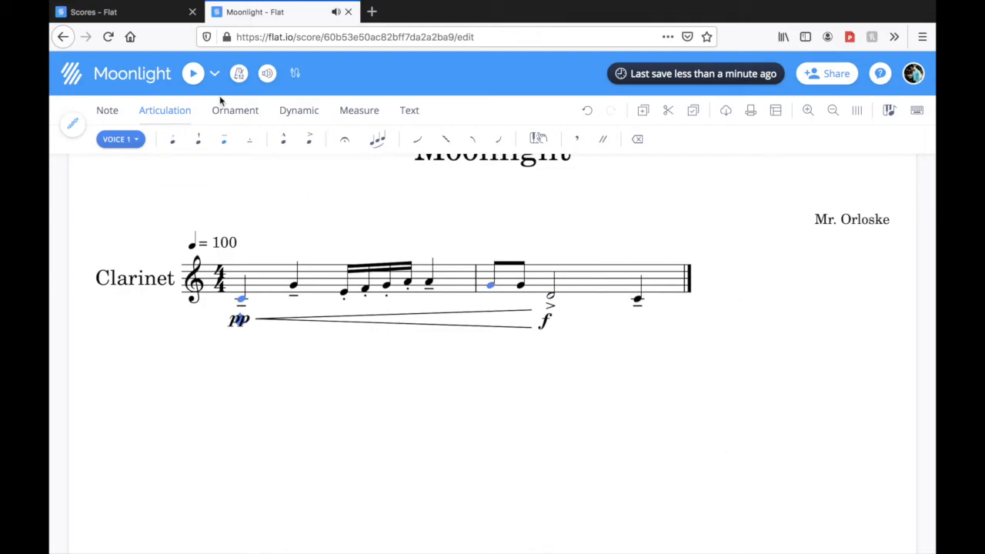
pyautogui.click(193, 75)
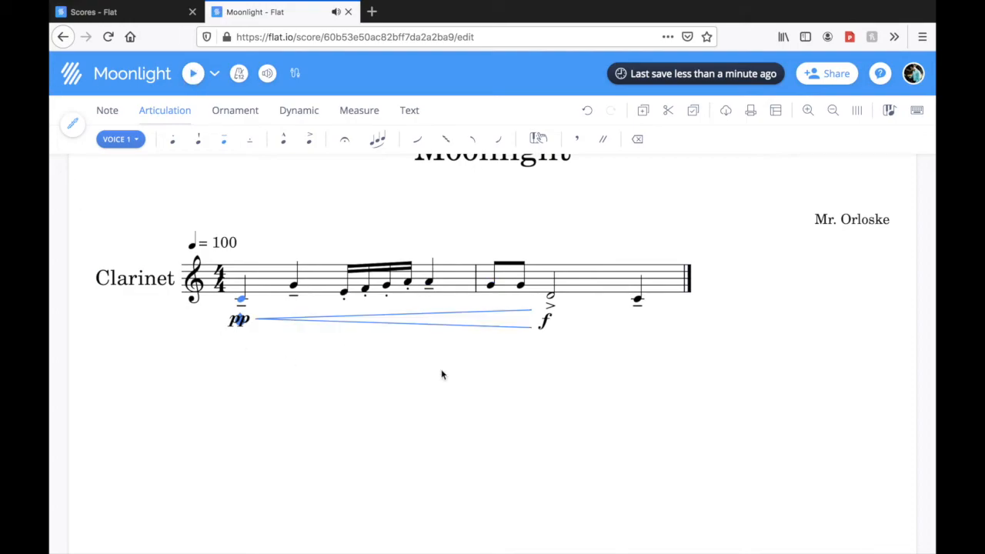
# Replace the final note's tenuto with a fermata, and move the cursor back to the first note
pyautogui.click(640, 303)
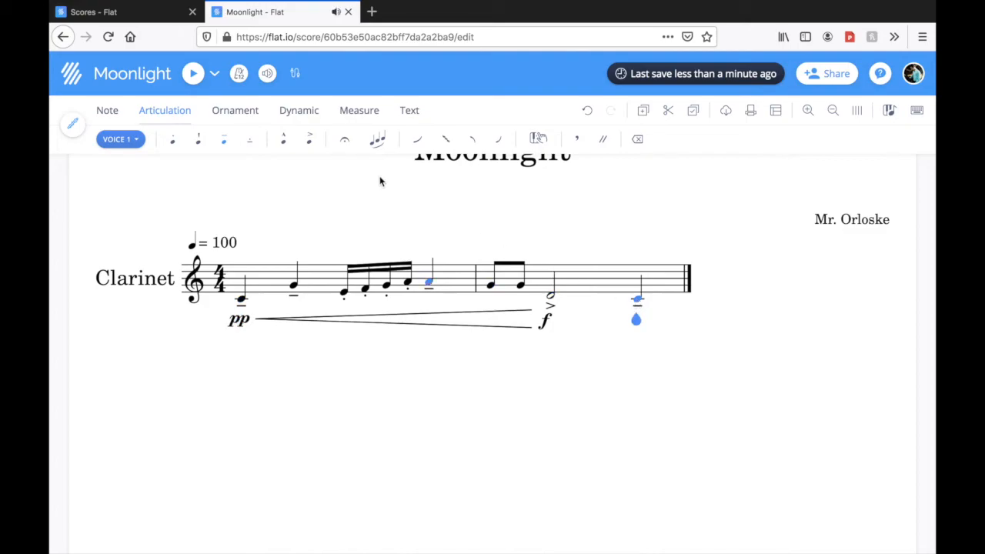
pyautogui.click(348, 146)
pyautogui.press('Left')
pyautogui.press('Left')
pyautogui.press('Left')
pyautogui.press('Left')
pyautogui.press('Left')
pyautogui.press('Left')
pyautogui.press('Left')
pyautogui.press('Left')
pyautogui.press('Left')
pyautogui.press('Left')
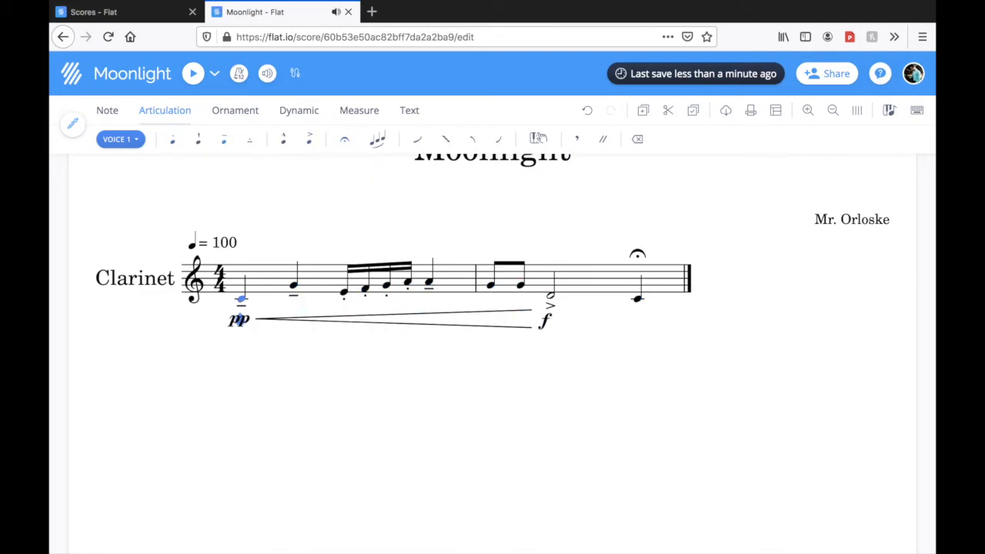
# Play back the melody with the fermata on its final note
pyautogui.hotkey('shift', 'Right')
pyautogui.click(193, 74)
# Shorten the second measure's half note D to a quarter note, and fill the rest of the measure with a half note C
pyautogui.click(637, 300)
pyautogui.click(550, 299)
pyautogui.click(110, 112)
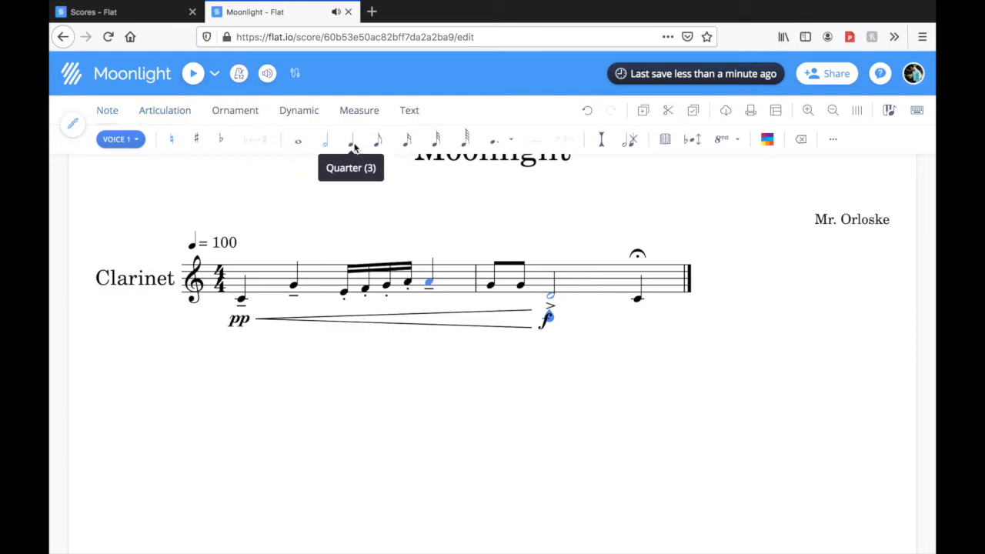
pyautogui.click(354, 147)
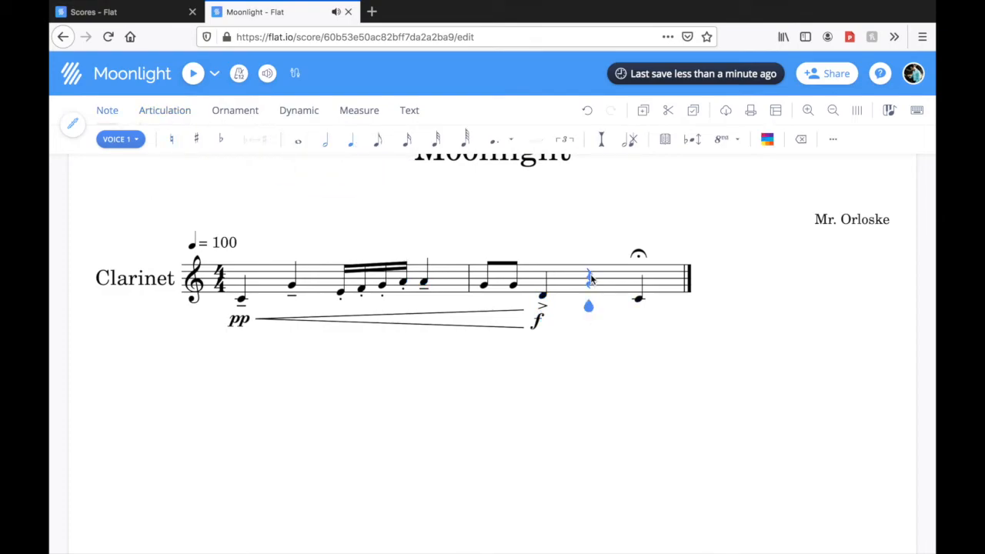
pyautogui.click(326, 143)
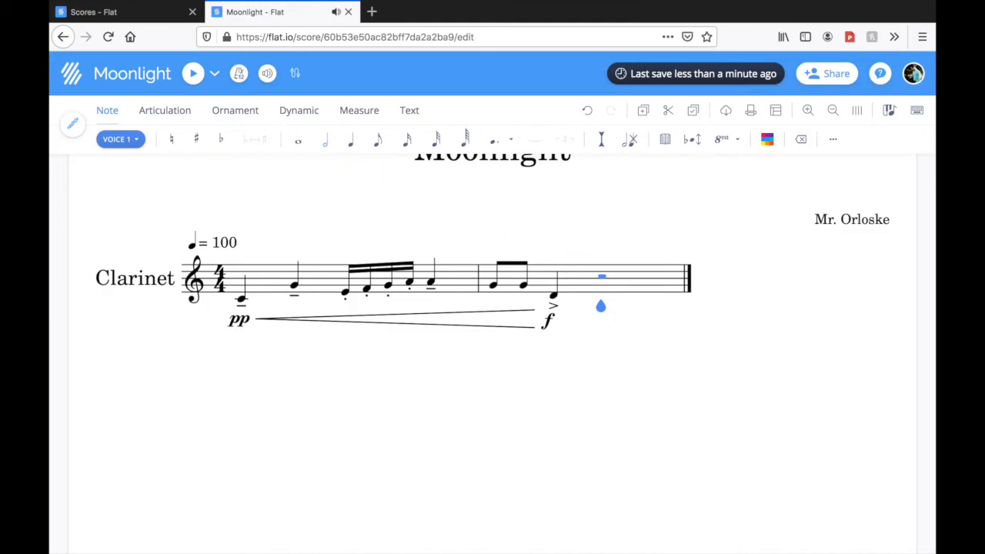
pyautogui.press('c')
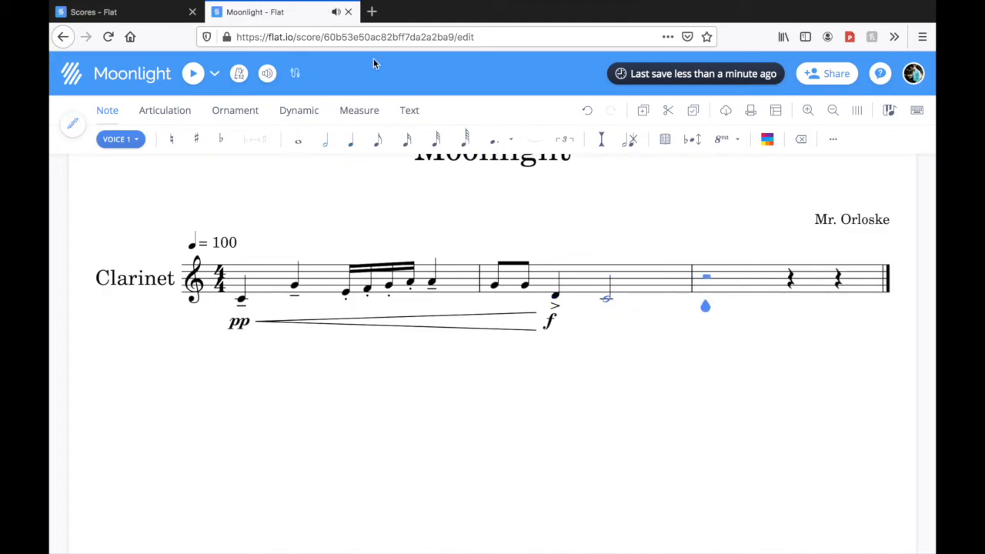
# Delete the extra empty third measure, and add a fermata to the final half note C
pyautogui.click(368, 112)
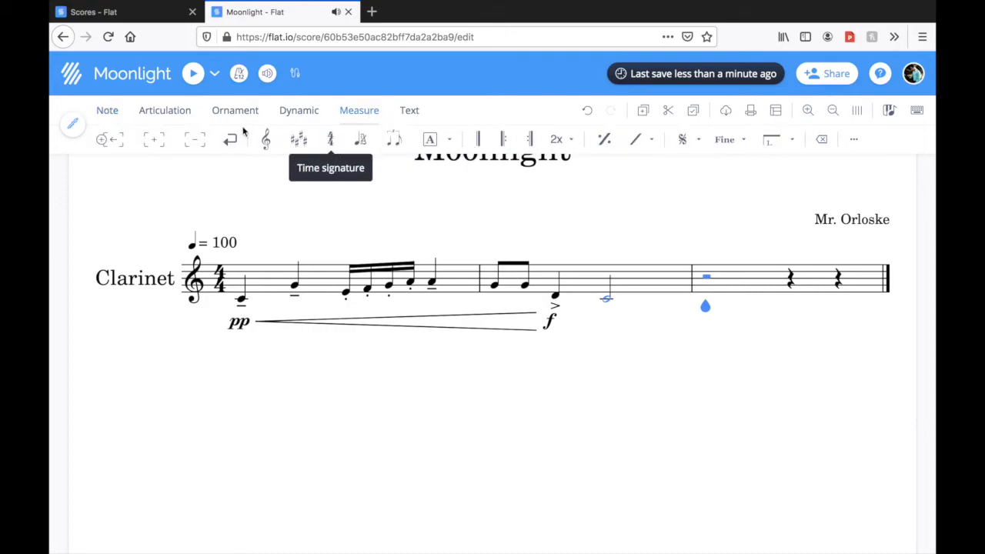
pyautogui.click(195, 144)
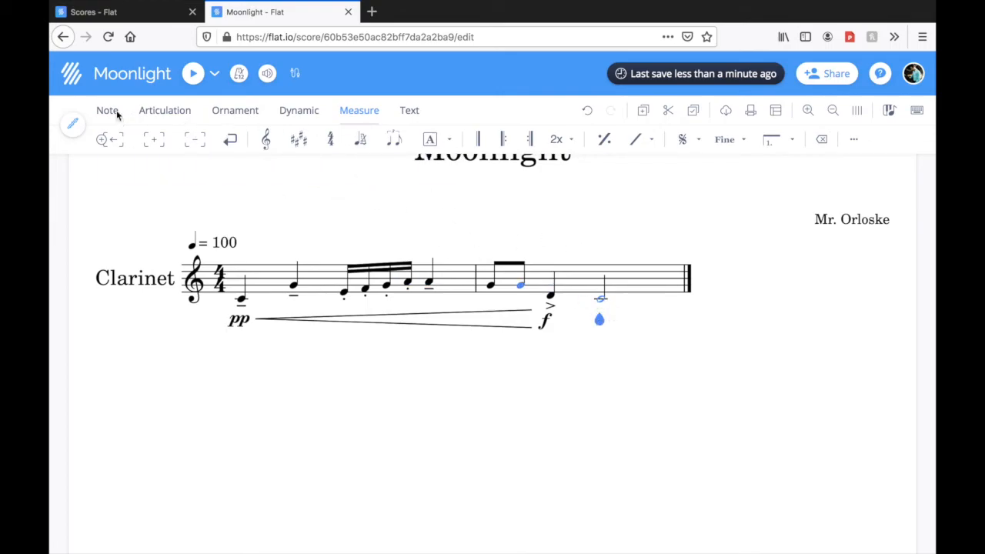
pyautogui.click(156, 111)
pyautogui.click(345, 139)
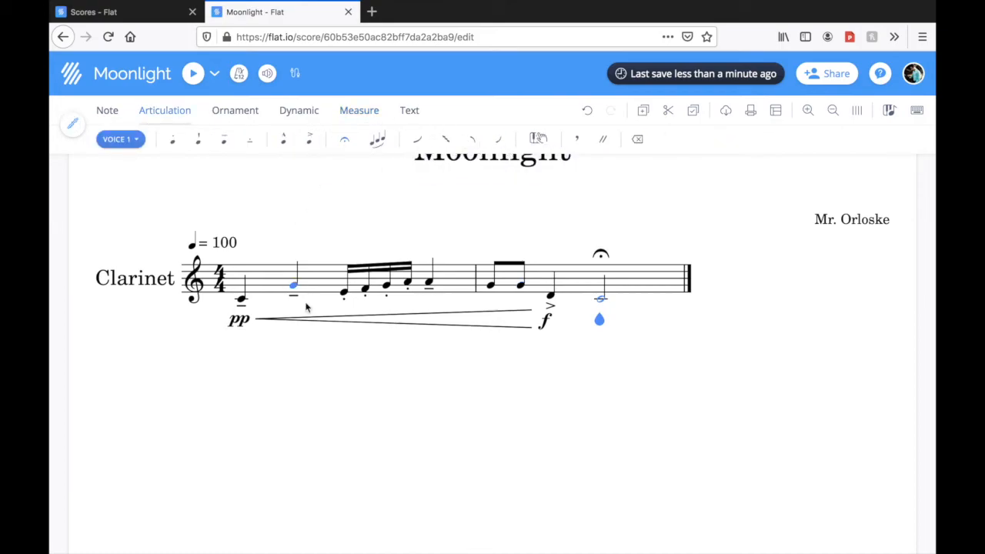
# Play back the melody from the first note with the held half note at the end
pyautogui.click(242, 301)
pyautogui.click(190, 74)
# Dismiss the disk space notification, and add a trill to the quarter note G in the first measure
pyautogui.click(249, 113)
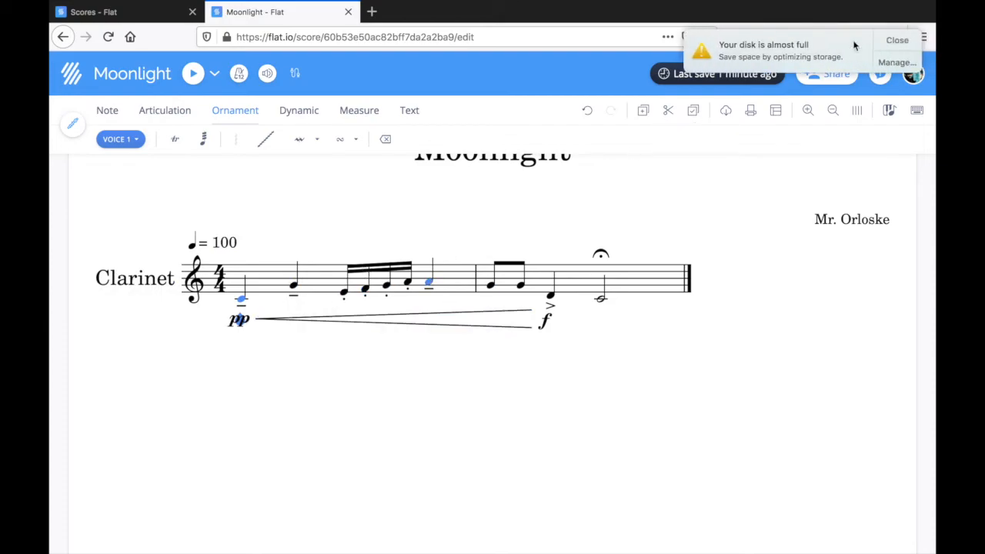
pyautogui.click(894, 43)
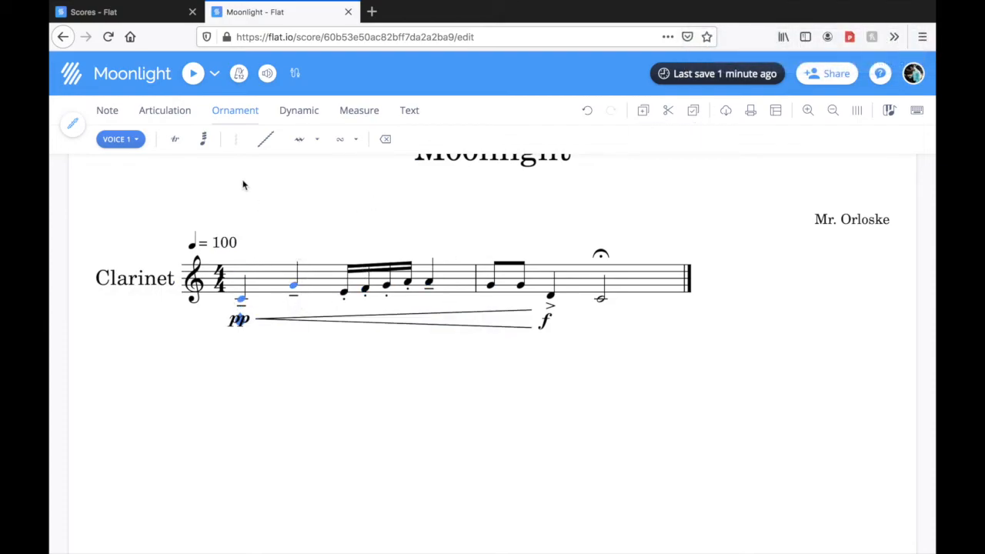
pyautogui.click(294, 284)
pyautogui.click(177, 140)
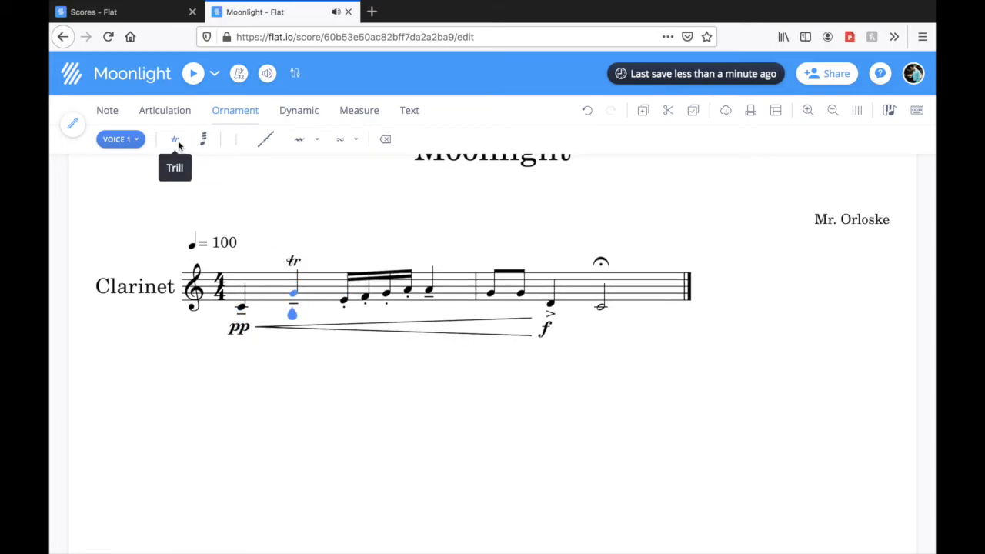
# Play back the melody to hear the trill on the second note
pyautogui.click(371, 335)
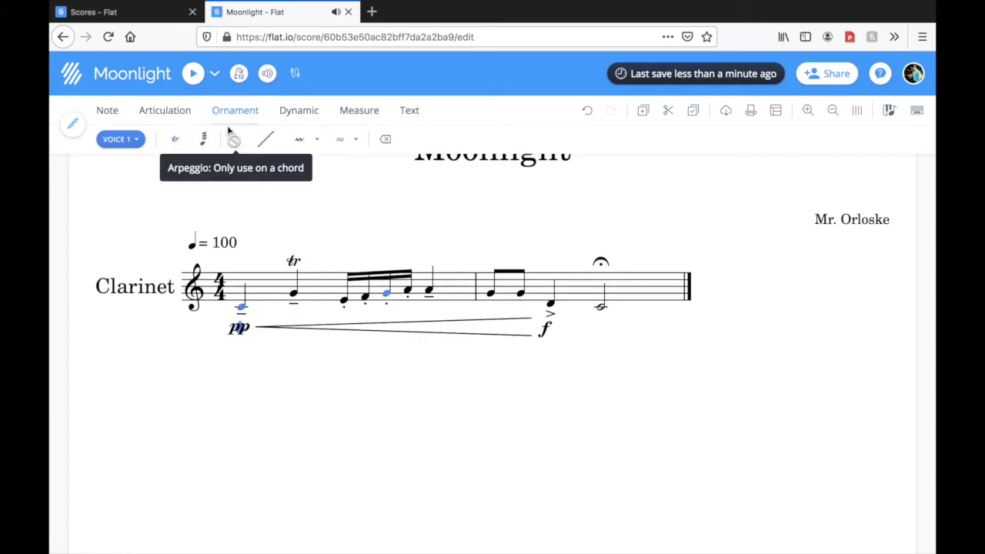
pyautogui.click(193, 75)
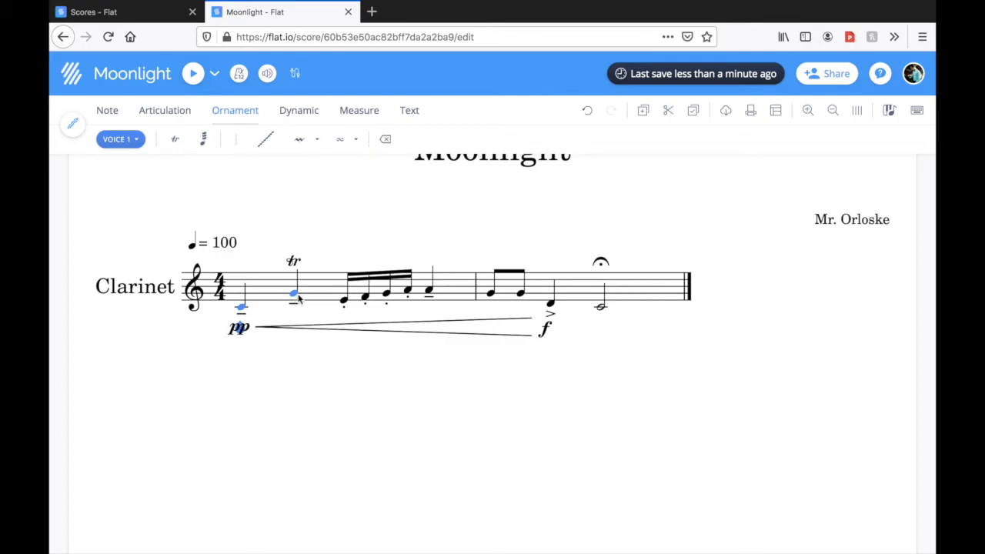
pyautogui.click(344, 301)
pyautogui.click(193, 77)
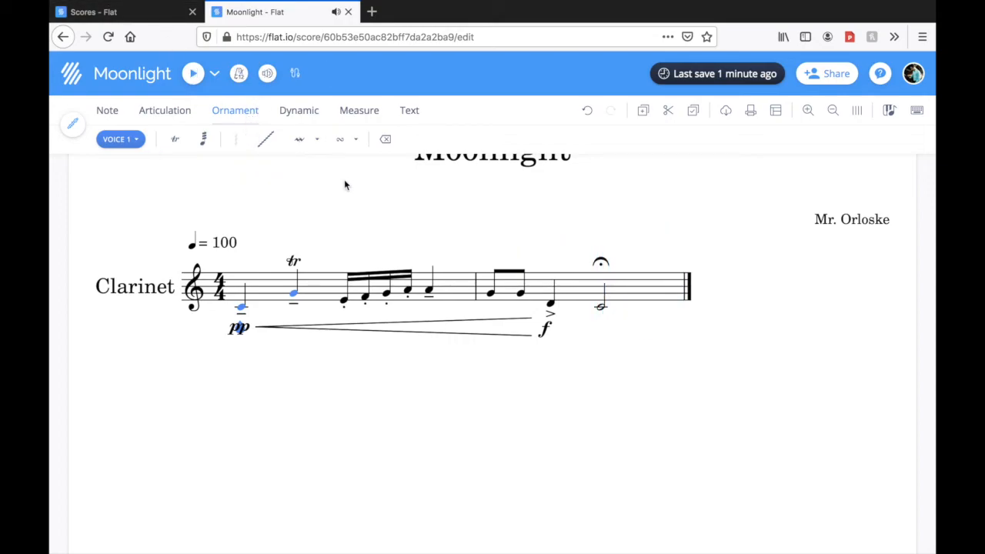
# Remove the fermata from the final half note C, keeping the note itself, and move the cursor back to the first note
pyautogui.click(605, 263)
pyautogui.press('BackSpace')
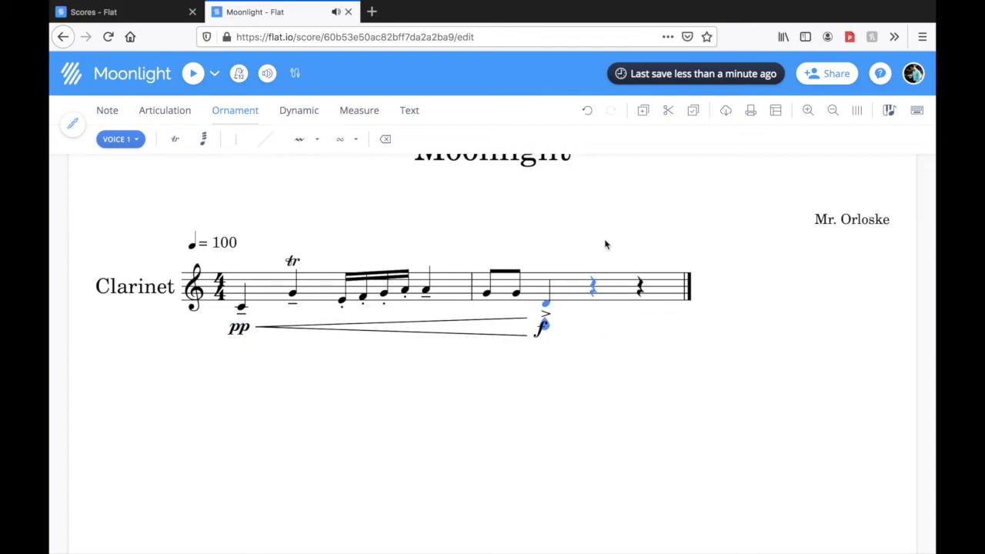
pyautogui.click(587, 111)
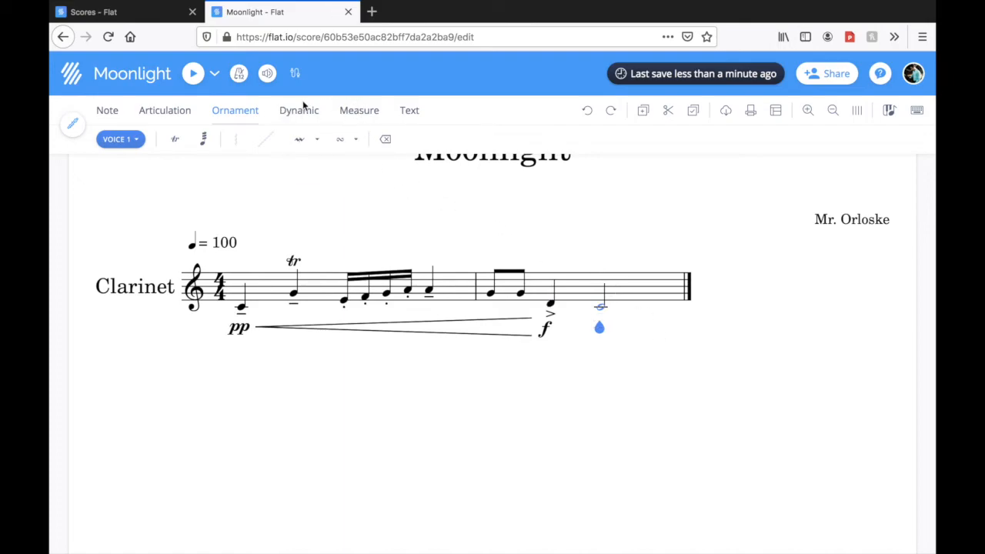
pyautogui.click(185, 107)
pyautogui.click(344, 140)
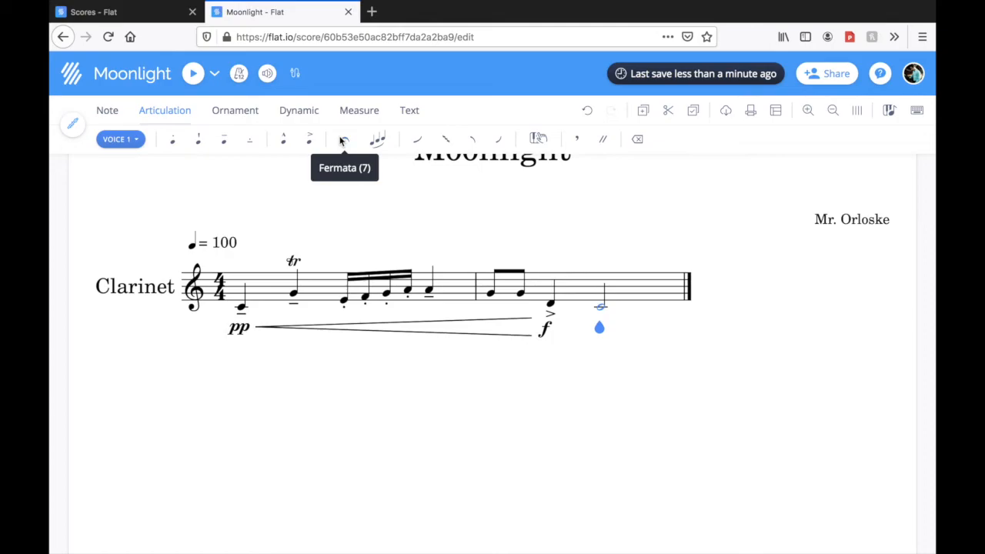
pyautogui.press('Left')
pyautogui.press('Left')
pyautogui.press('Left')
pyautogui.press('Left')
pyautogui.press('Left')
pyautogui.press('Left')
pyautogui.press('Left')
pyautogui.press('Left')
pyautogui.press('Left')
pyautogui.press('Left')
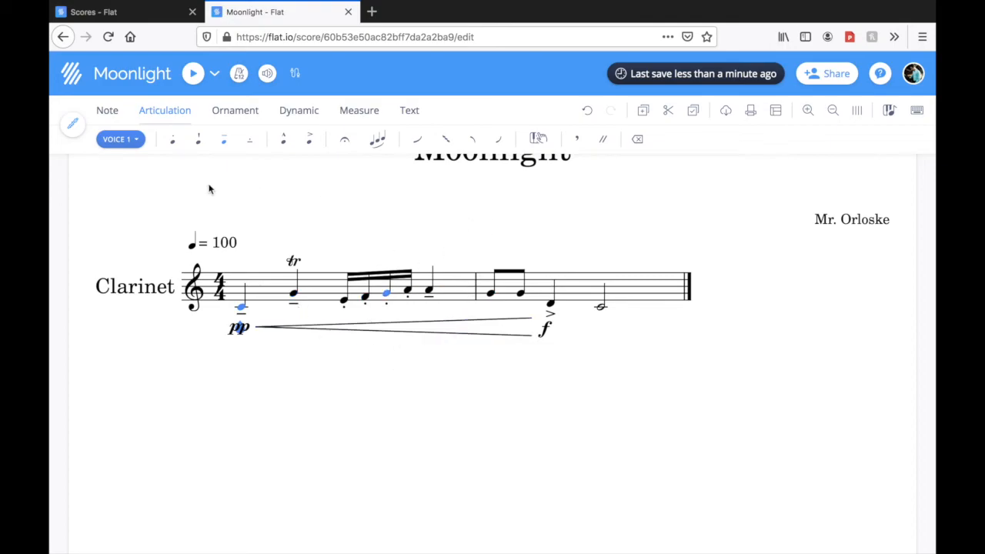
# Set the tempo marking to 80 beats per minute for the quarter note
pyautogui.click(198, 240)
pyautogui.click(192, 283)
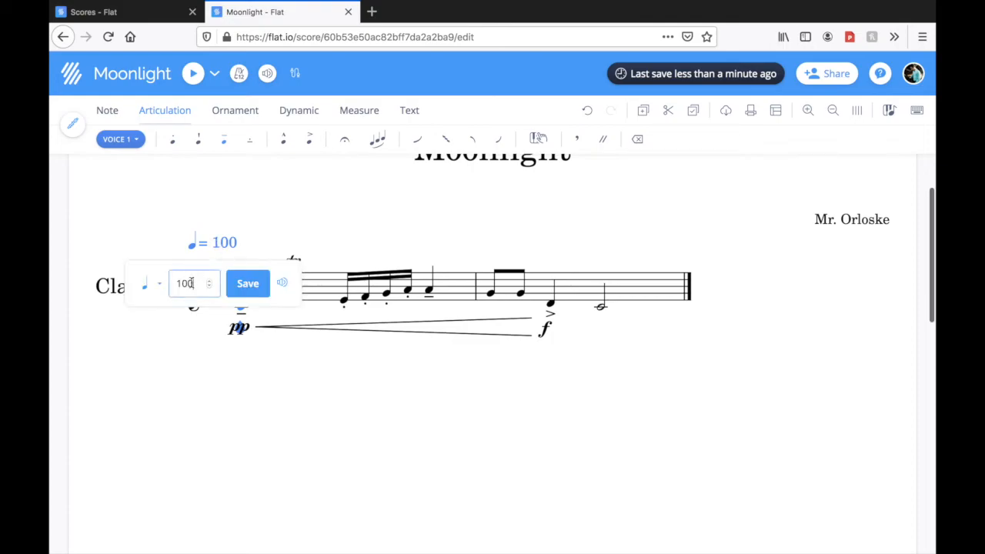
pyautogui.press('BackSpace')
pyautogui.press('BackSpace')
pyautogui.write('80')
pyautogui.click(248, 278)
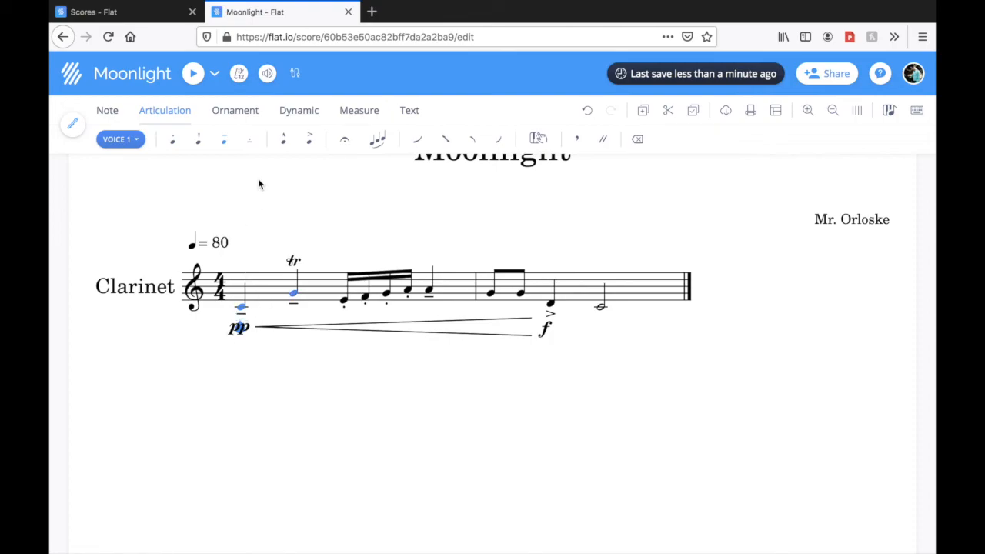
# Play back the whole melody at the new tempo
pyautogui.click(194, 75)
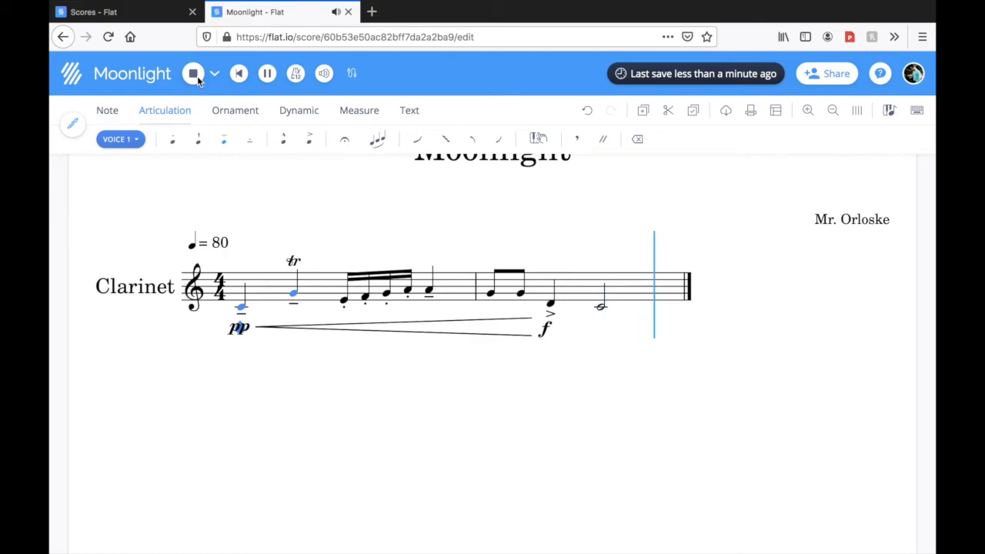
pyautogui.scroll(2, 395, 275)
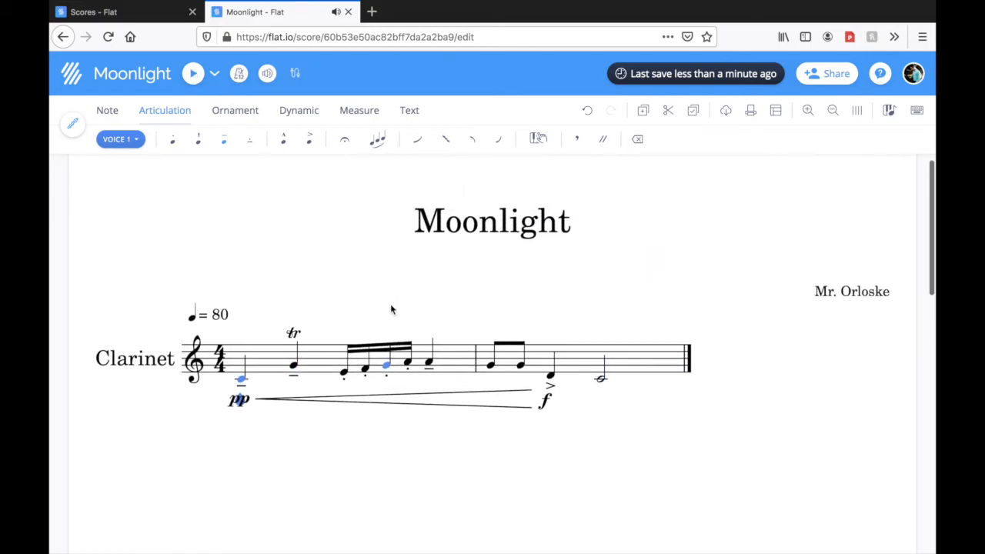
pyautogui.click(237, 112)
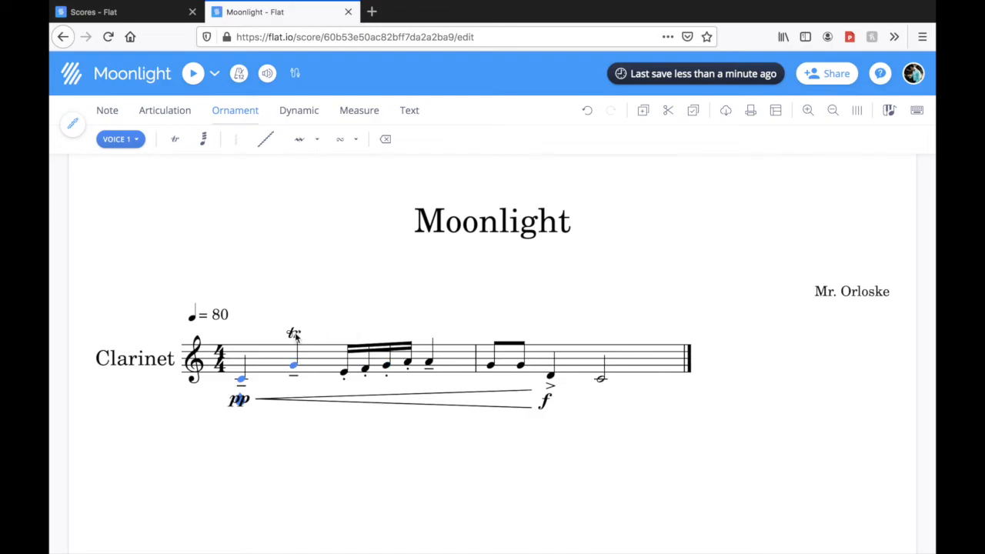
pyautogui.click(663, 370)
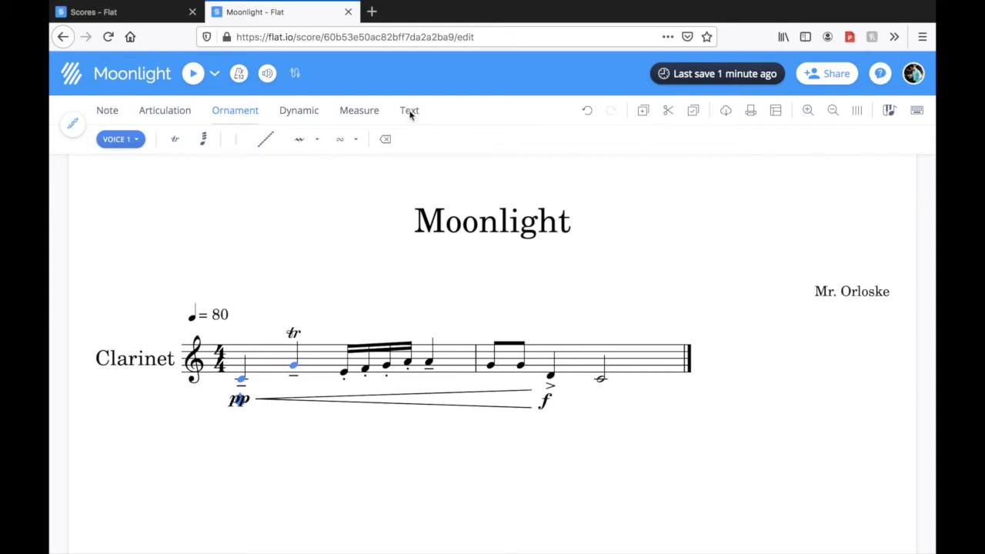
# Add the text annotation "Largo" above the first note of the clarinet part
pyautogui.click(241, 376)
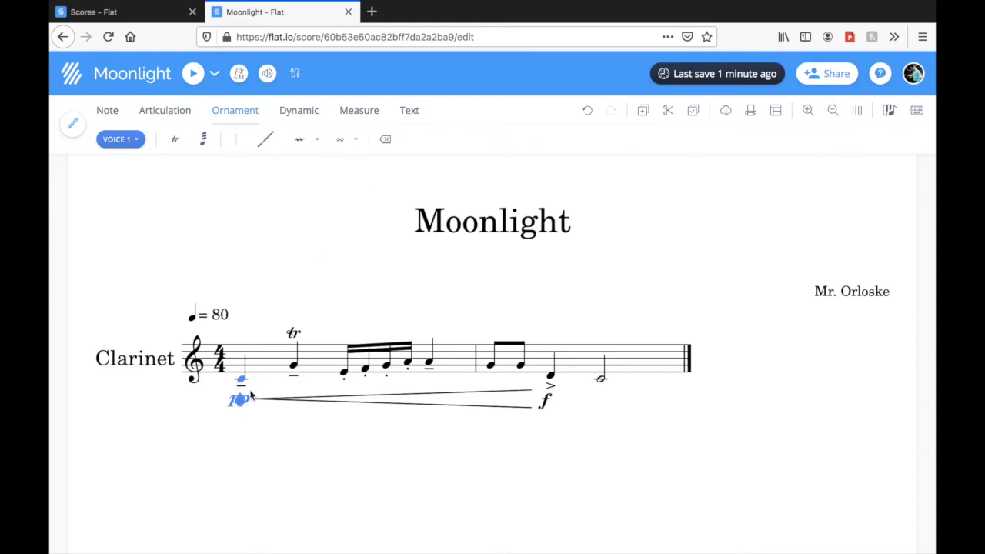
pyautogui.click(407, 110)
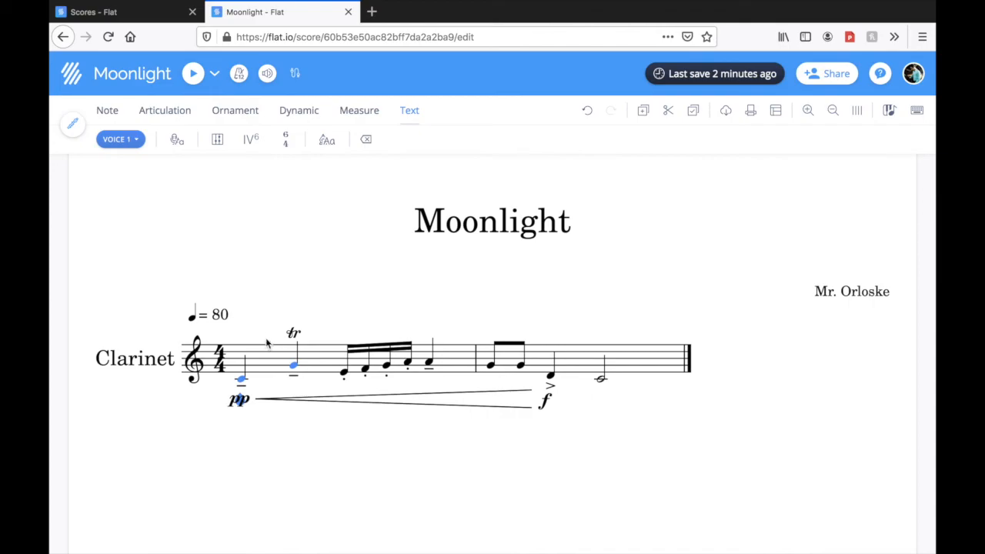
pyautogui.press('Right')
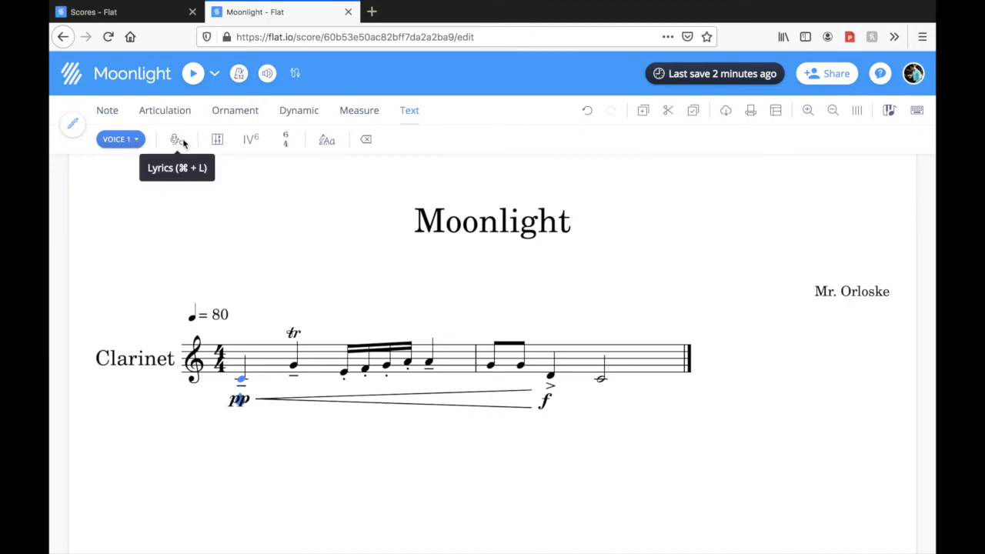
pyautogui.click(324, 144)
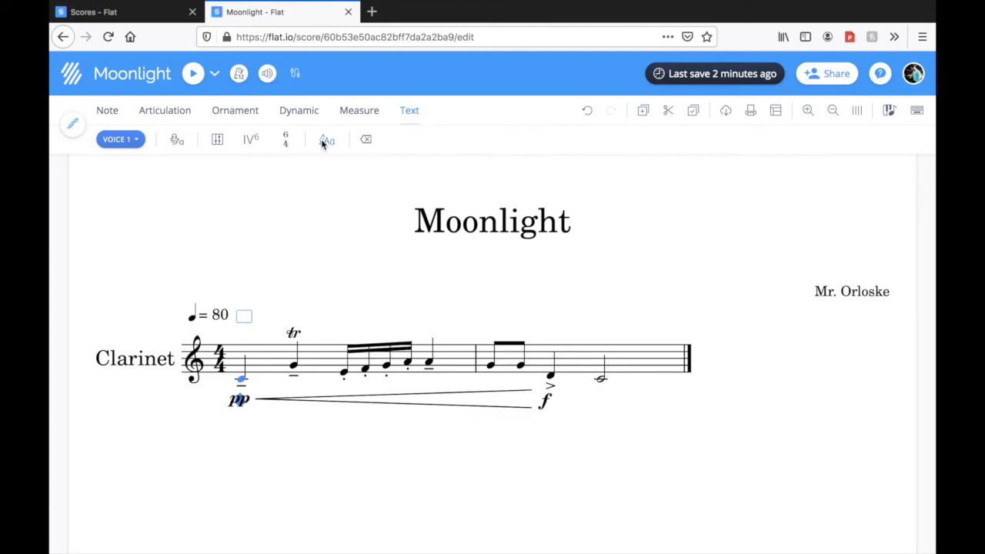
pyautogui.write('Largo')
pyautogui.click(260, 473)
pyautogui.click(109, 111)
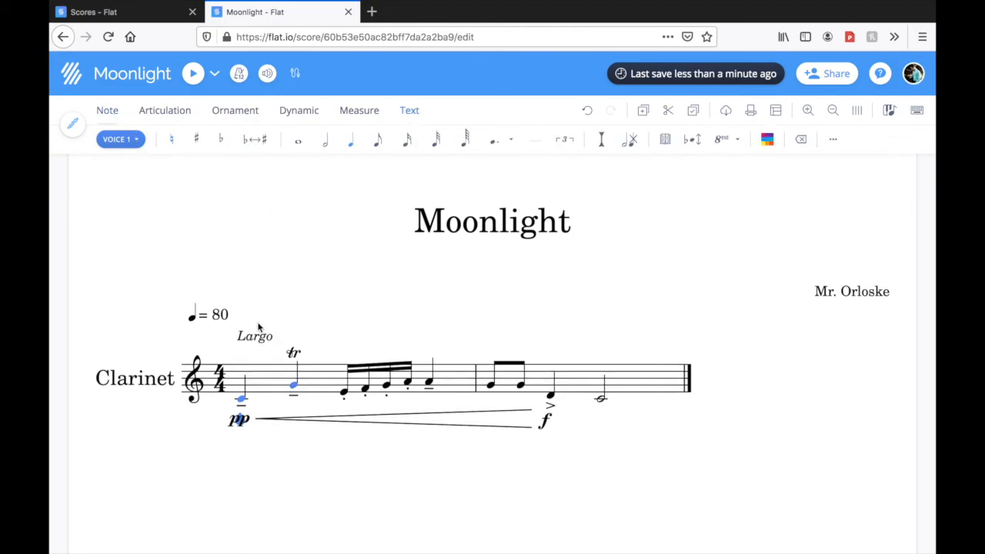
# Undo the last annotation edits and enter "Largo" again in the annotation above the first note
pyautogui.click(261, 342)
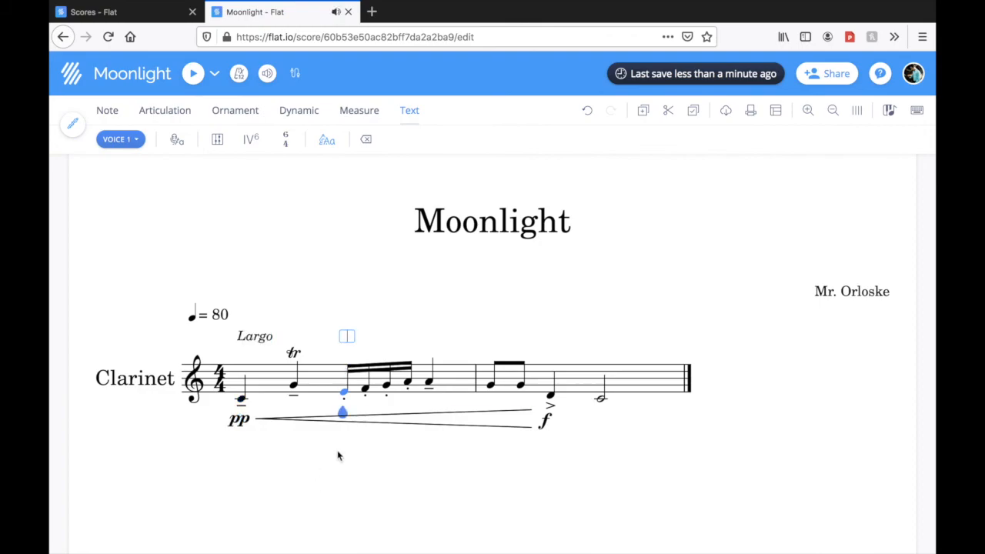
pyautogui.click(587, 112)
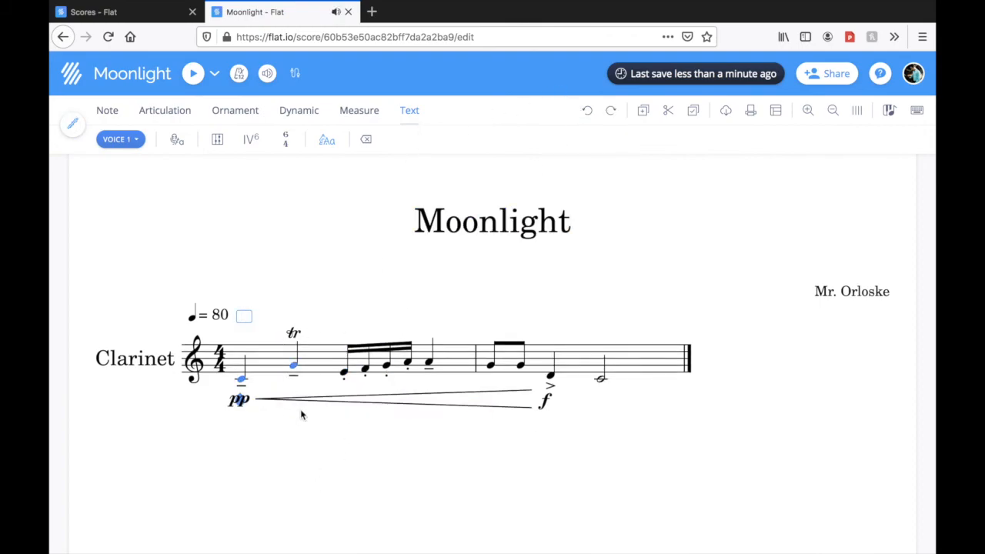
pyautogui.write('argo')
pyautogui.click(115, 114)
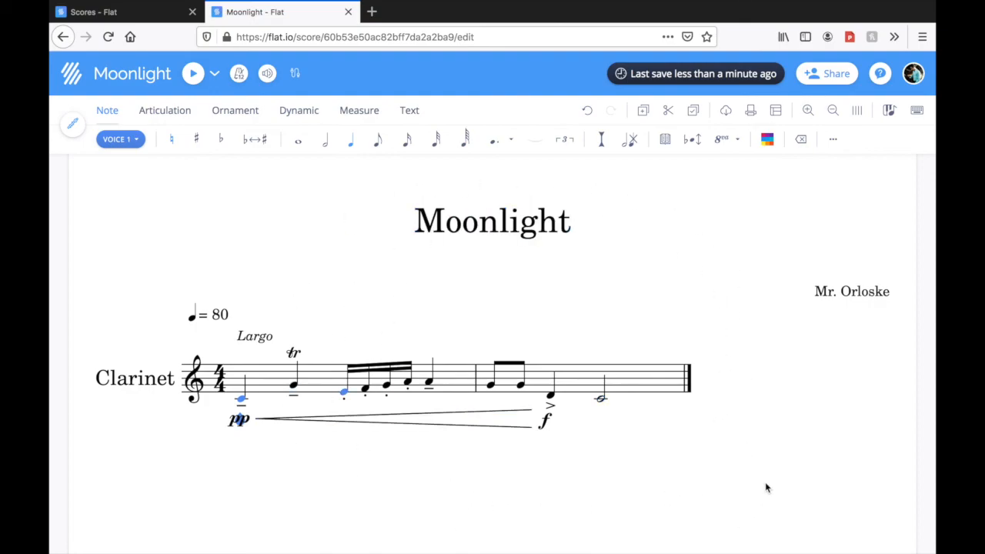
# Copy the private shareable link of the Moonlight score from its sharing options
pyautogui.scroll(-1, 772, 469)
pyautogui.scroll(2, 739, 415)
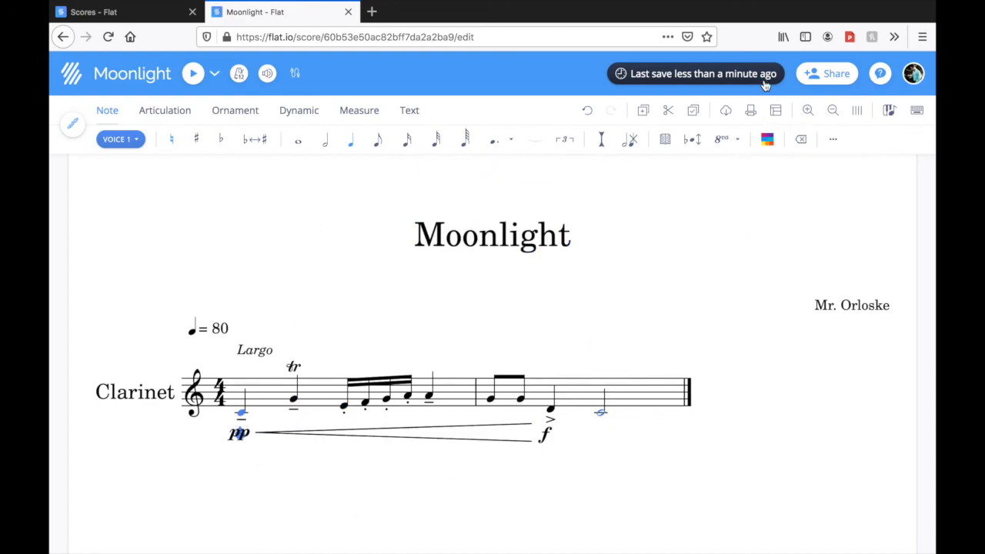
pyautogui.click(830, 75)
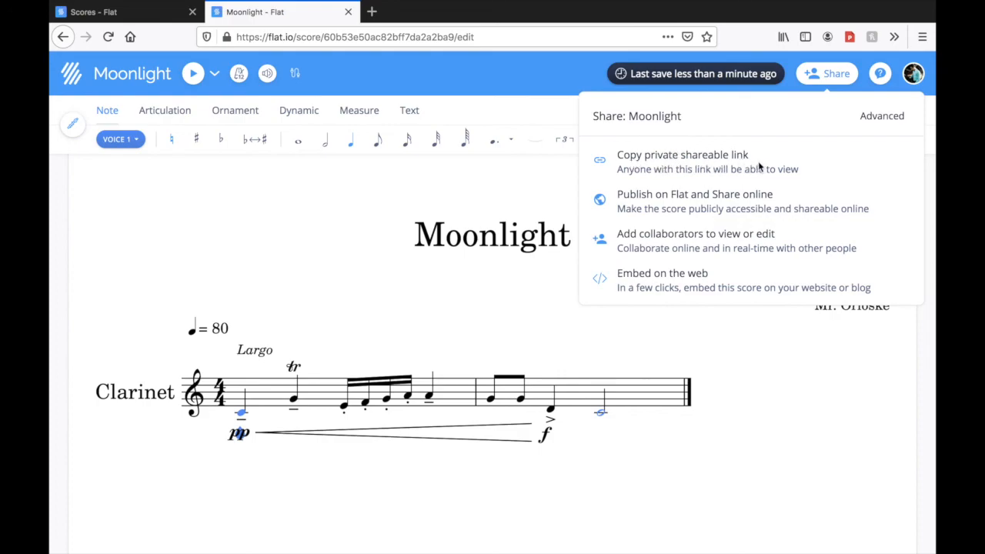
pyautogui.click(697, 158)
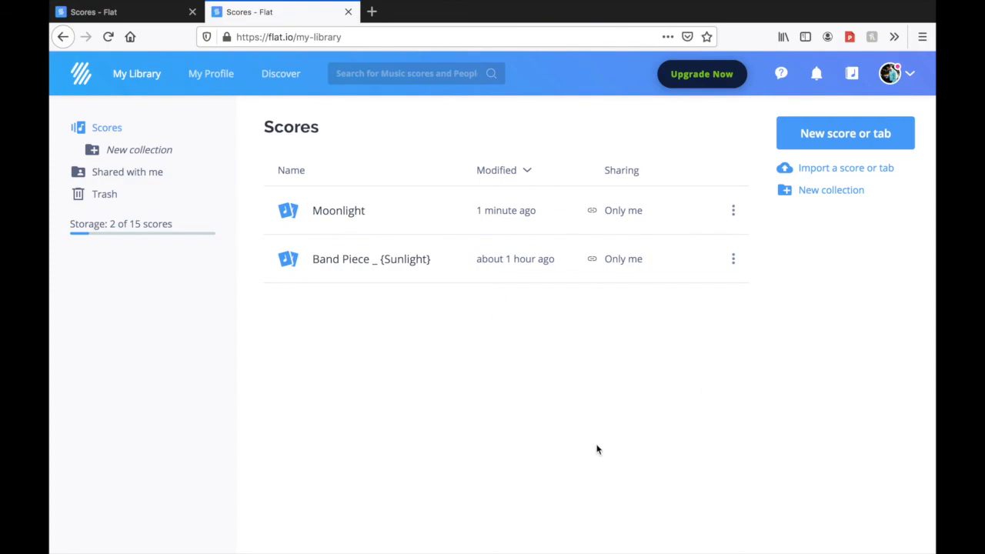
# Open the sharing options of the Moonlight score from the score library
pyautogui.click(735, 211)
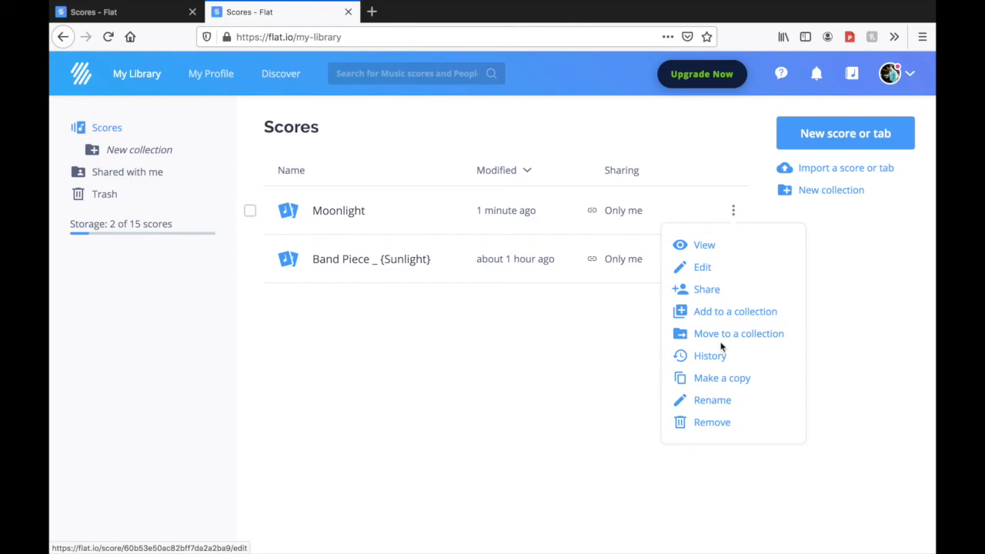
pyautogui.click(707, 290)
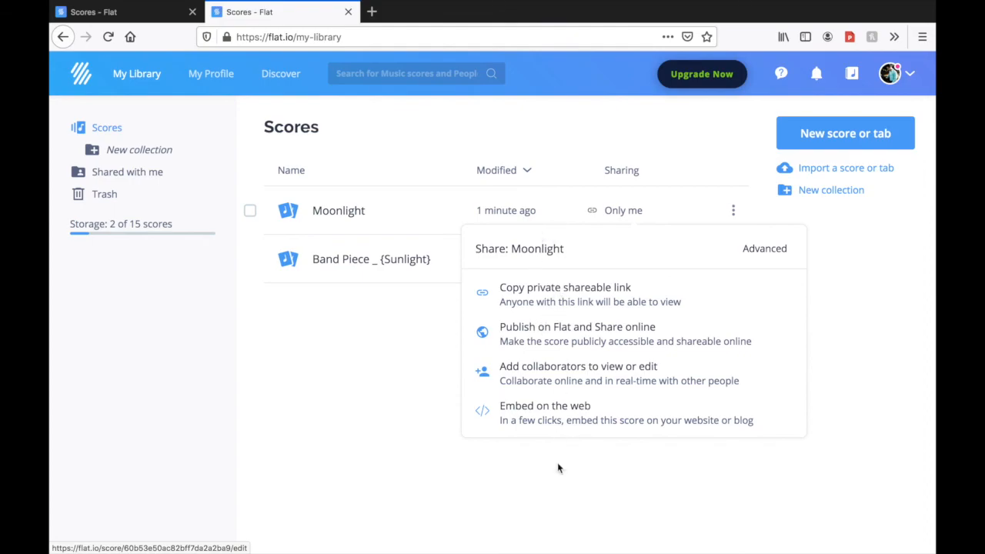